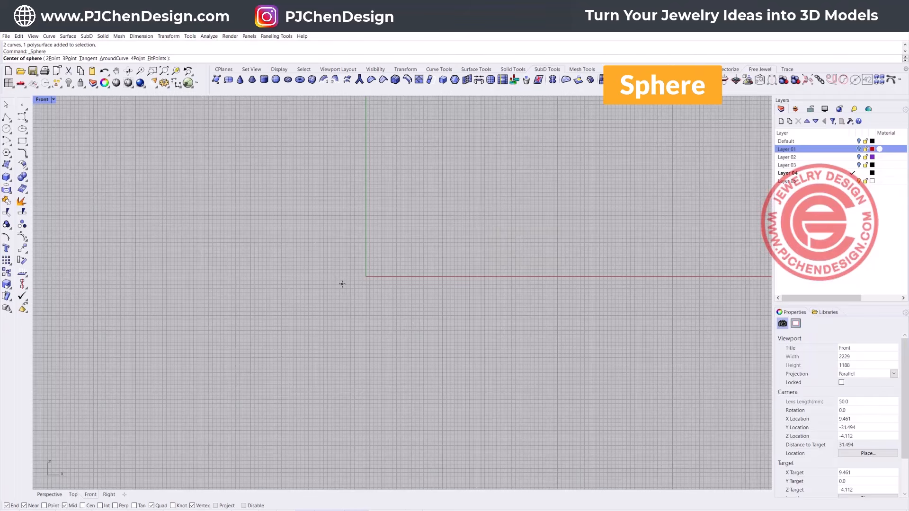
Create a sphere centred at the origin with a diameter of 30
{"action": "left_click", "coordinate": [366, 276]}
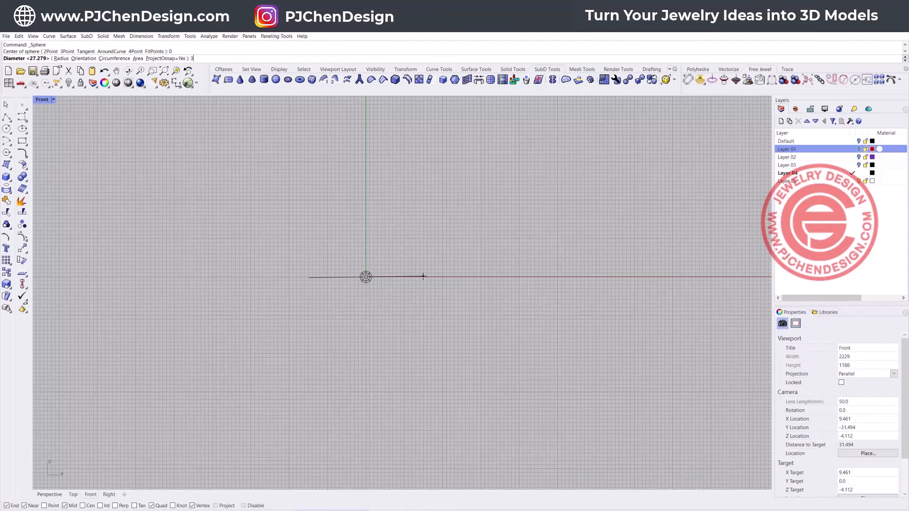
{"action": "type", "text": "30"}
{"action": "key", "text": "Return"}
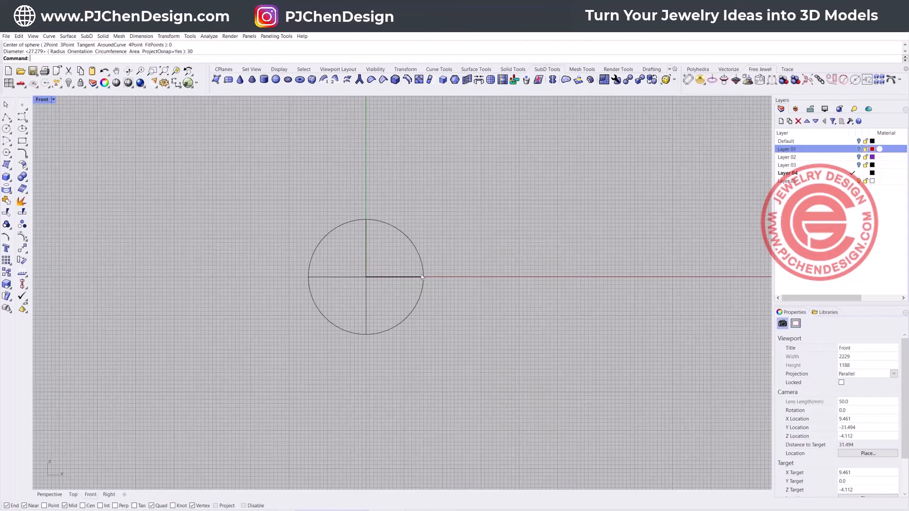
{"action": "left_click", "coordinate": [424, 270]}
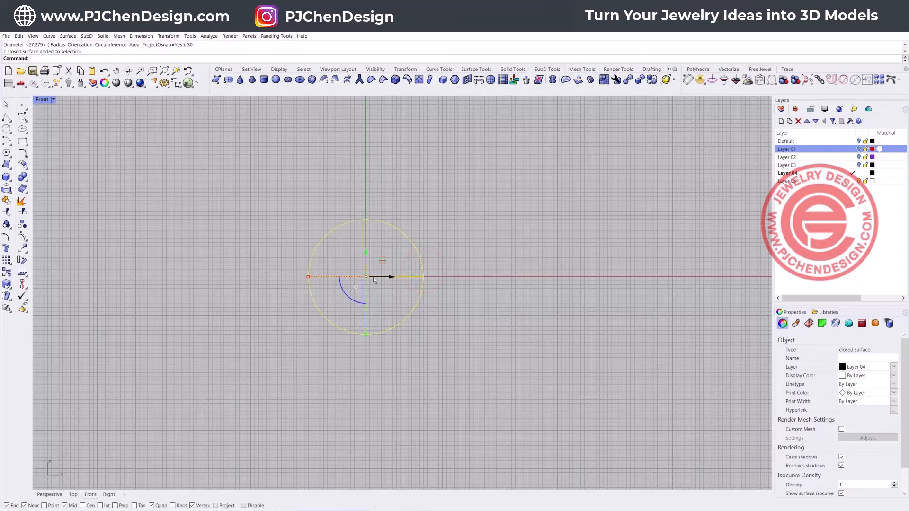
{"action": "scroll", "coordinate": [349, 251], "scroll_direction": "up", "scroll_amount": 2}
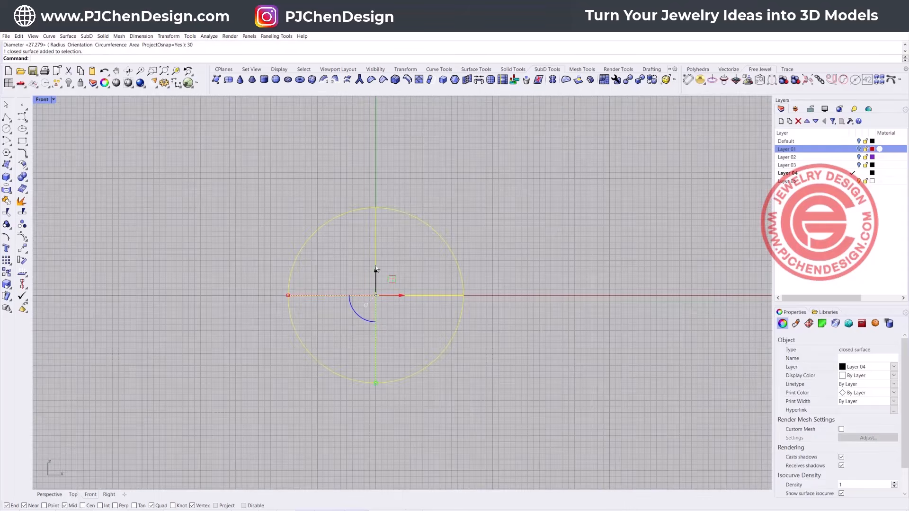
{"action": "left_click_drag", "start_coordinate": [358, 316], "coordinate": [394, 316]}
{"action": "left_click", "coordinate": [419, 265]}
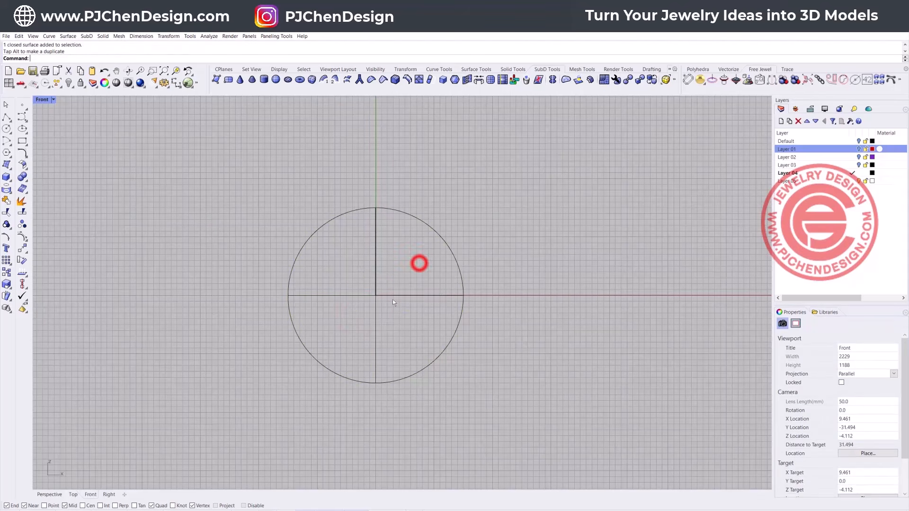
{"action": "scroll", "coordinate": [377, 246], "scroll_direction": "down", "scroll_amount": 3}
Make a slightly smaller concentric duplicate of the sphere by scaling it uniformly inward
{"action": "left_click", "coordinate": [382, 256]}
{"action": "scroll", "coordinate": [387, 265], "scroll_direction": "up", "scroll_amount": 2}
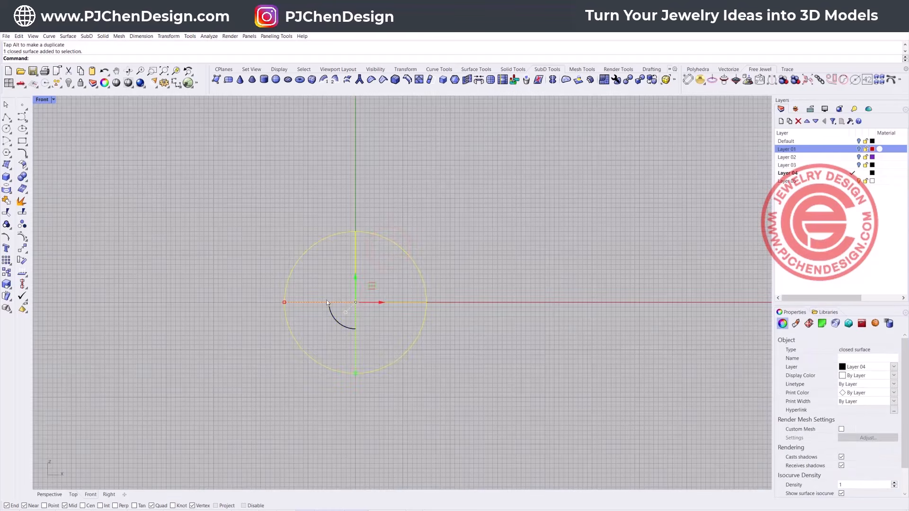
{"action": "left_click_drag", "start_coordinate": [285, 304], "coordinate": [290, 306]}
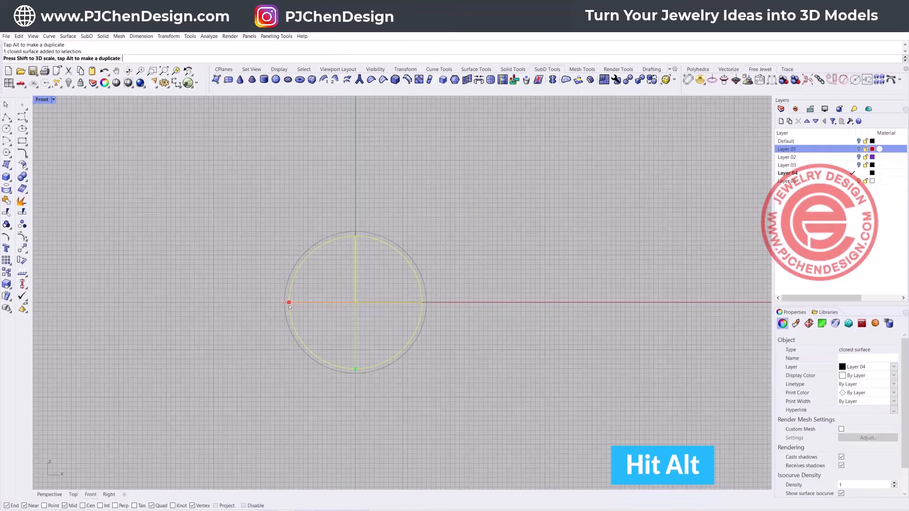
{"action": "key", "text": "alt"}
{"action": "left_click_drag", "start_coordinate": [290, 307], "coordinate": [289, 306]}
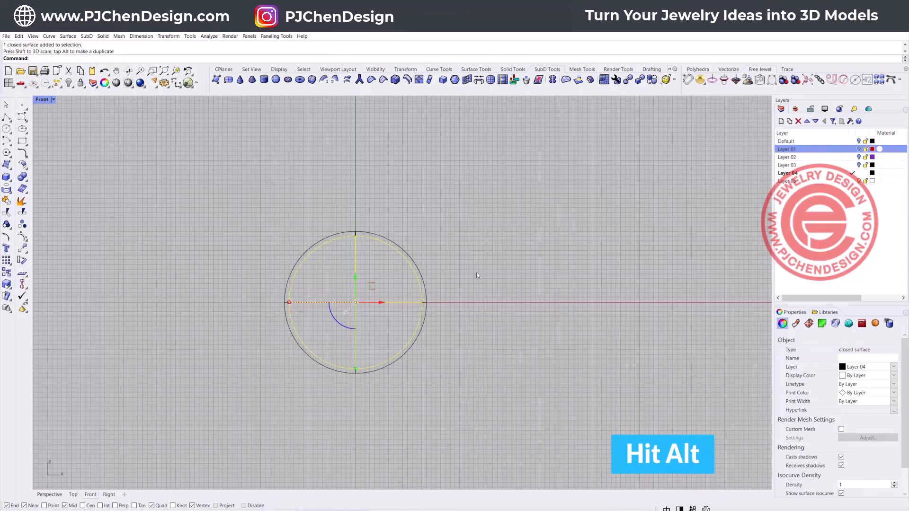
{"action": "left_click", "coordinate": [477, 274]}
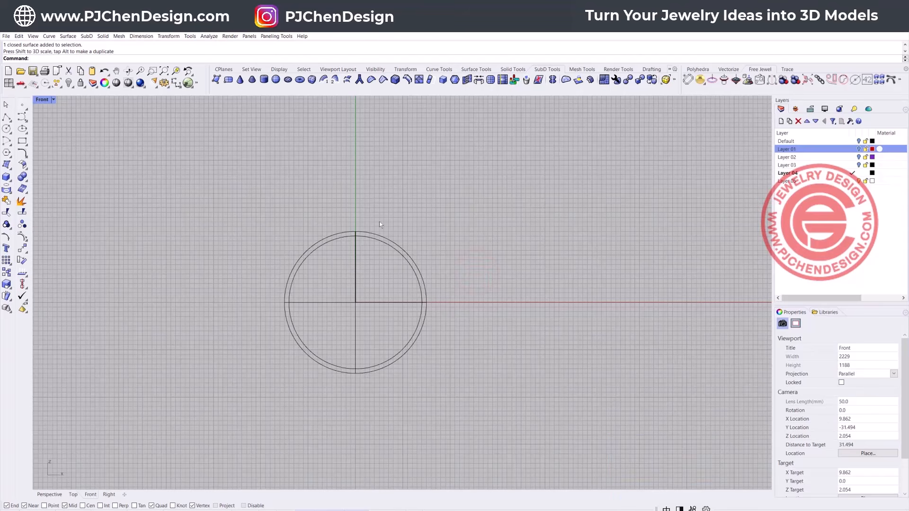
Create a solid cylinder based at the outer sphere's top quadrant point, extending backward about as far as the sphere's diameter
{"action": "scroll", "coordinate": [370, 236], "scroll_direction": "up", "scroll_amount": 3}
{"action": "scroll", "coordinate": [346, 243], "scroll_direction": "up", "scroll_amount": 3}
{"action": "scroll", "coordinate": [343, 218], "scroll_direction": "down", "scroll_amount": 6}
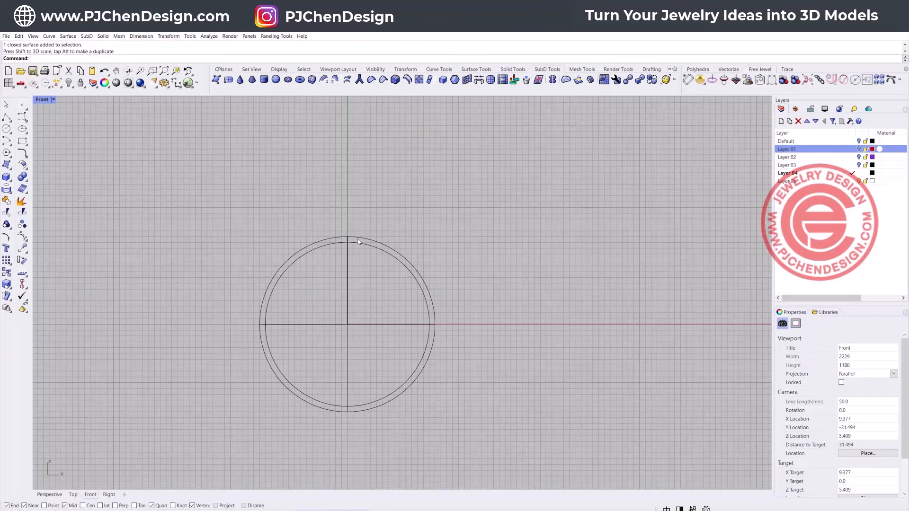
{"action": "left_click", "coordinate": [7, 180]}
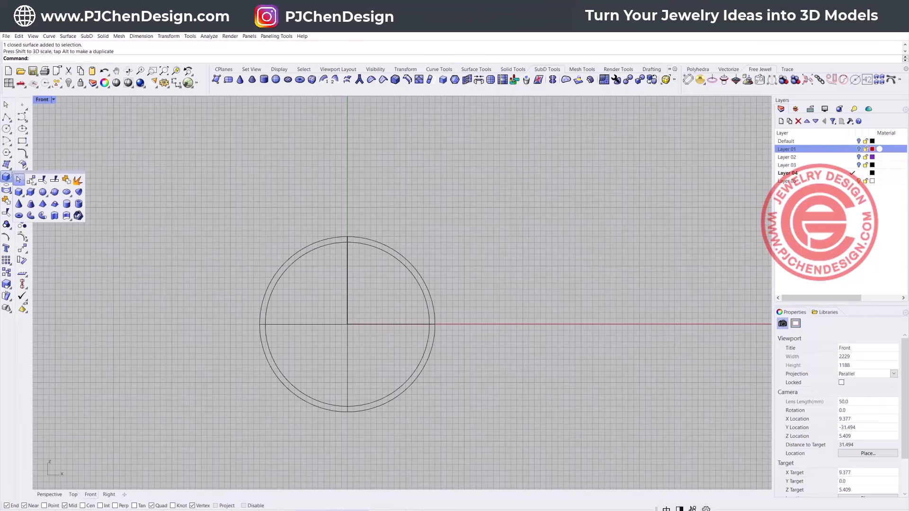
{"action": "left_click", "coordinate": [67, 203]}
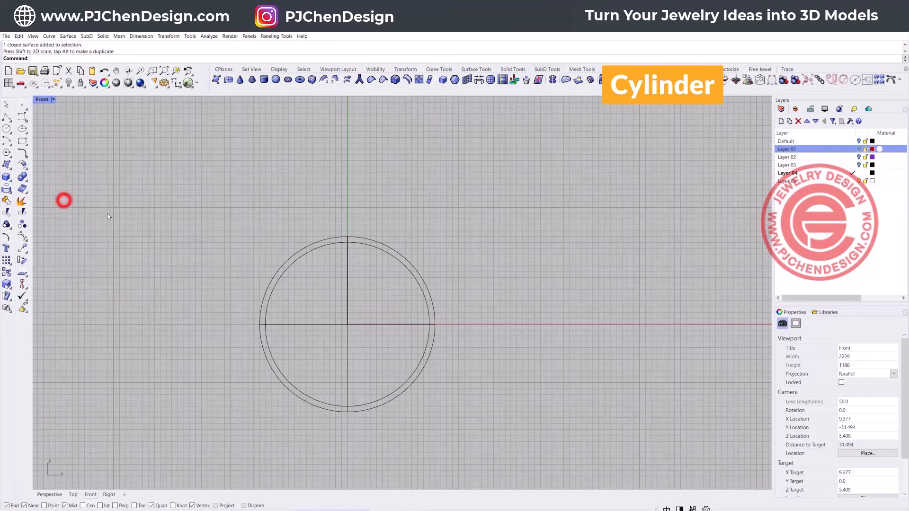
{"action": "left_click", "coordinate": [347, 236]}
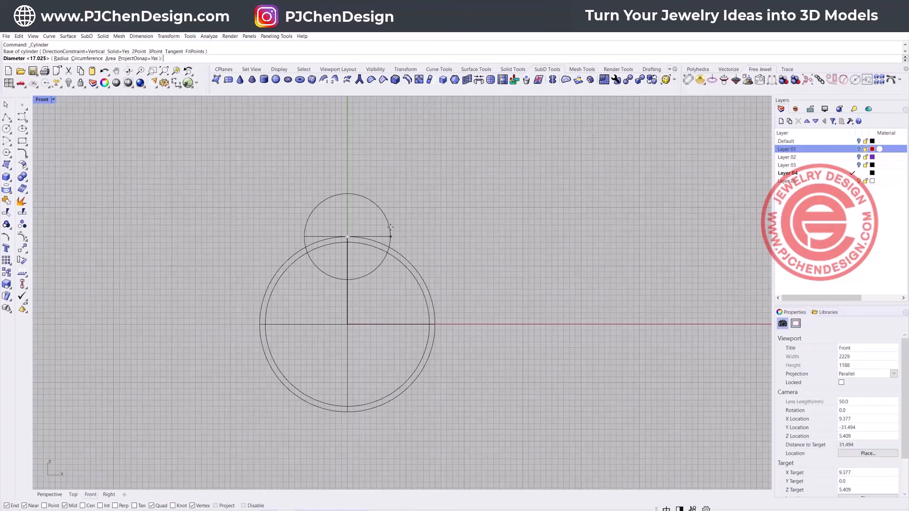
{"action": "left_click", "coordinate": [394, 227]}
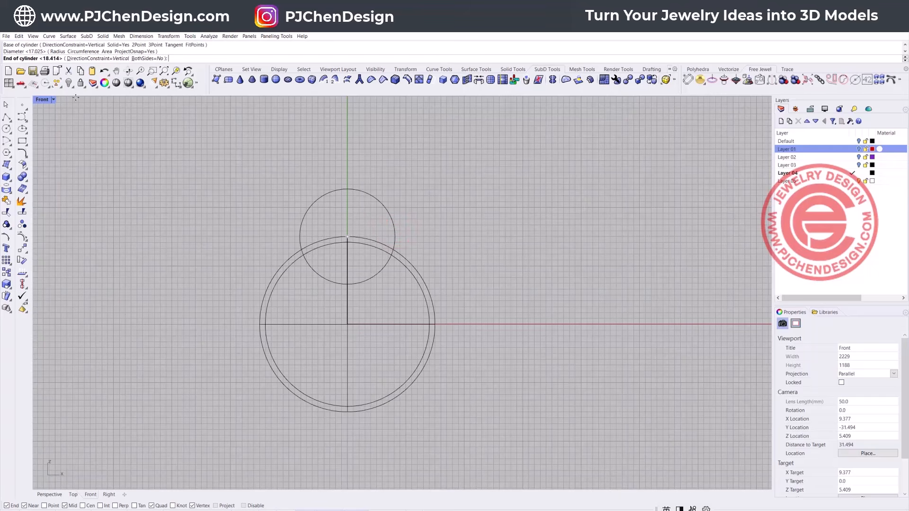
{"action": "double_click", "coordinate": [43, 100]}
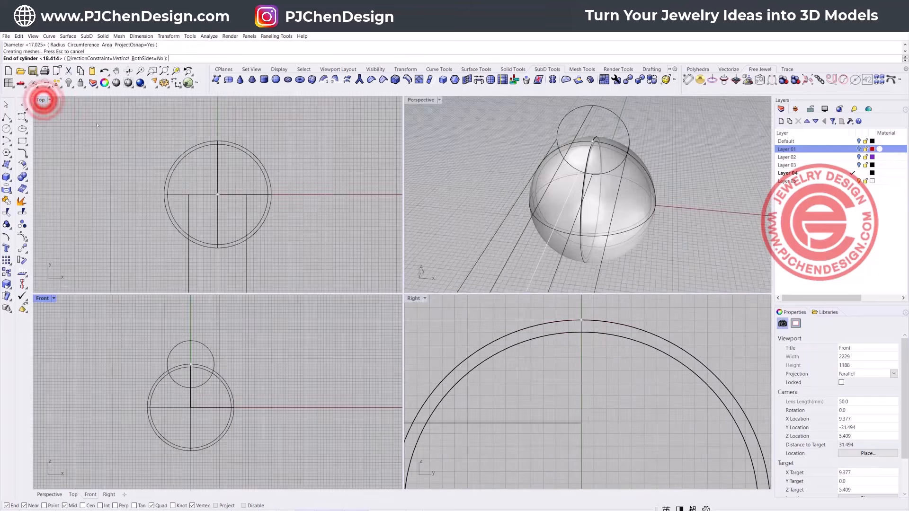
{"action": "left_click", "coordinate": [253, 119]}
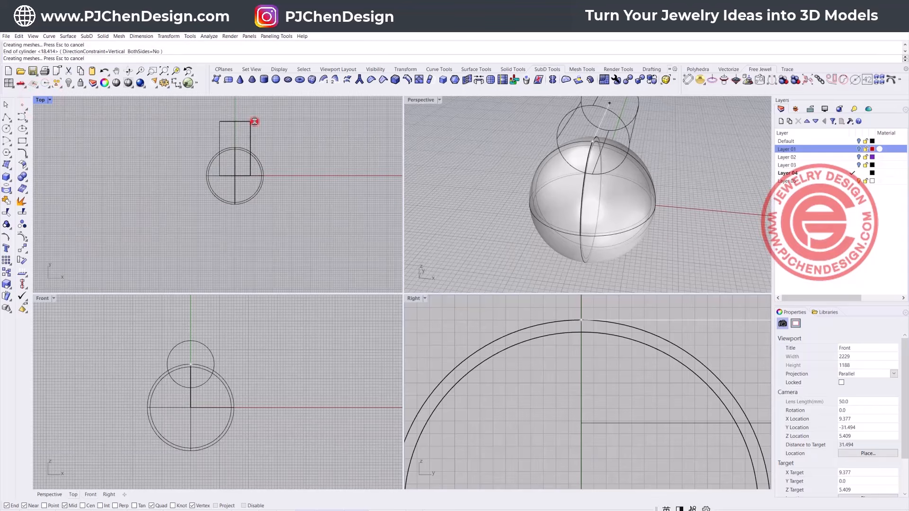
Move the cylinder forward along Y until its length is centred over the spheres
{"action": "left_click_drag", "start_coordinate": [236, 122], "coordinate": [237, 151]}
{"action": "scroll", "coordinate": [206, 394], "scroll_direction": "up", "scroll_amount": 4}
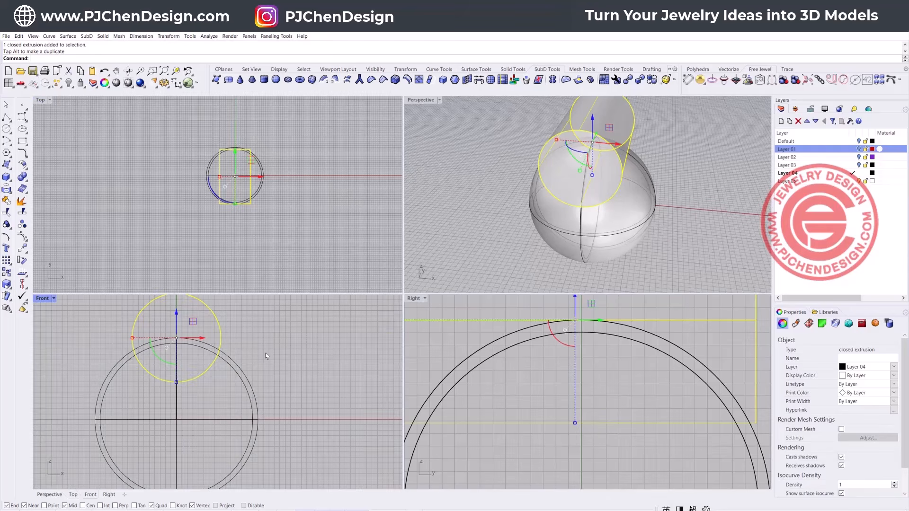
{"action": "left_click", "coordinate": [453, 179]}
Flatten both spheres together along the front-to-back direction into thin ellipsoids
{"action": "right_click_drag", "start_coordinate": [663, 220], "coordinate": [568, 225]}
{"action": "left_click_drag", "start_coordinate": [681, 248], "coordinate": [575, 238]}
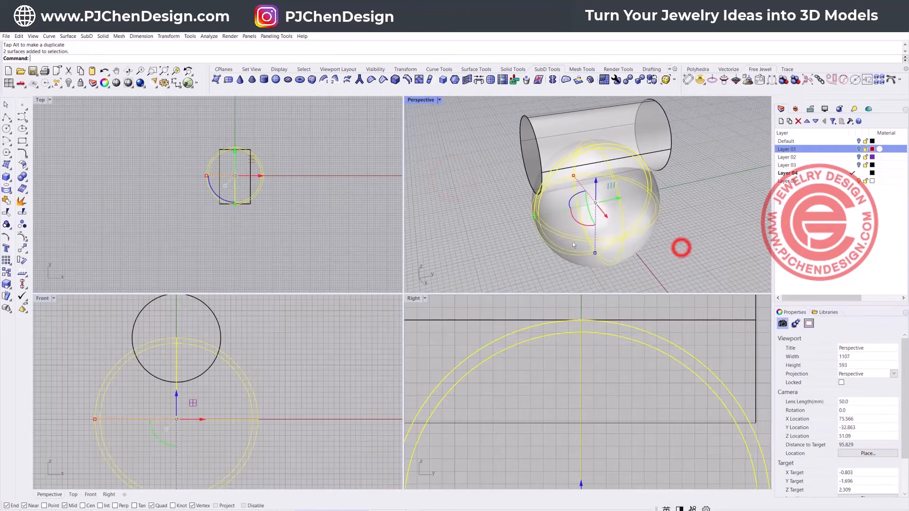
{"action": "scroll", "coordinate": [233, 202], "scroll_direction": "up", "scroll_amount": 2}
{"action": "left_click_drag", "start_coordinate": [234, 203], "coordinate": [236, 172]}
{"action": "left_click", "coordinate": [304, 191]}
Delete the inner ellipsoid
{"action": "scroll", "coordinate": [267, 148], "scroll_direction": "up", "scroll_amount": 9}
{"action": "right_click_drag", "start_coordinate": [189, 155], "coordinate": [221, 174]}
{"action": "scroll", "coordinate": [221, 177], "scroll_direction": "up", "scroll_amount": 2}
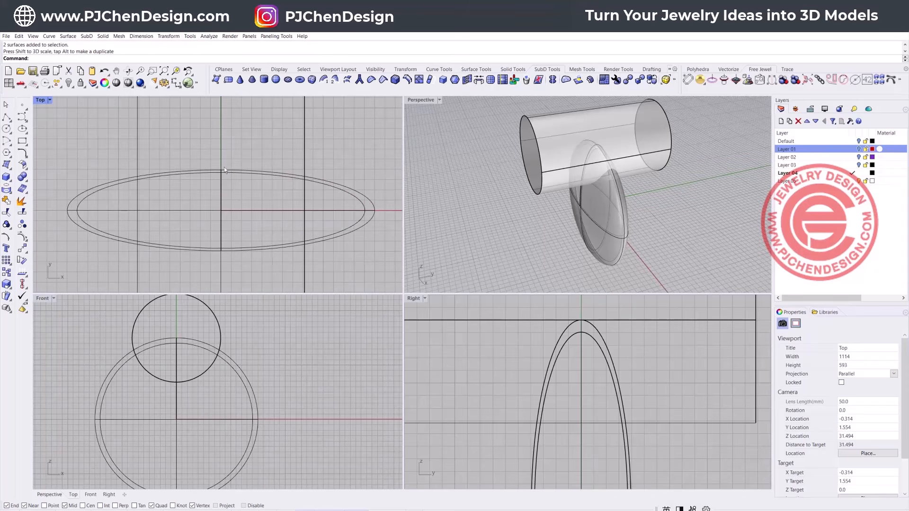
{"action": "left_click", "coordinate": [344, 193]}
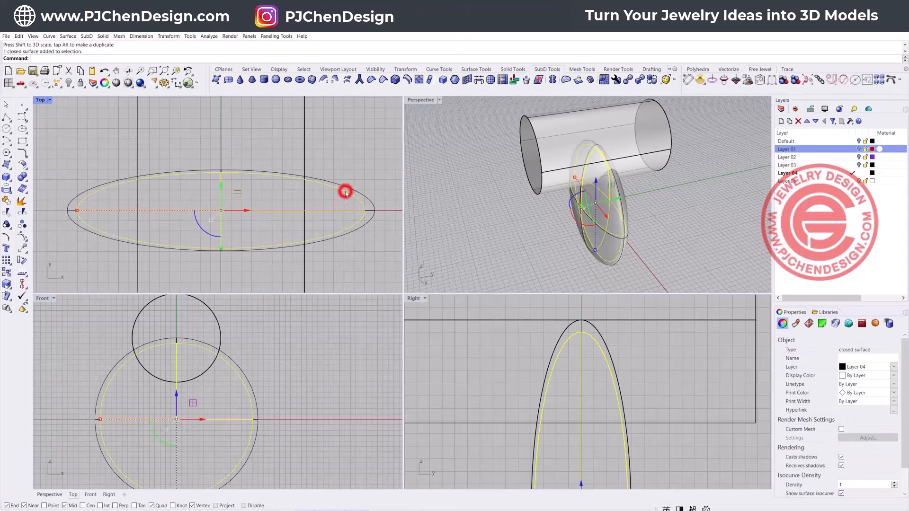
{"action": "key", "text": "Delete"}
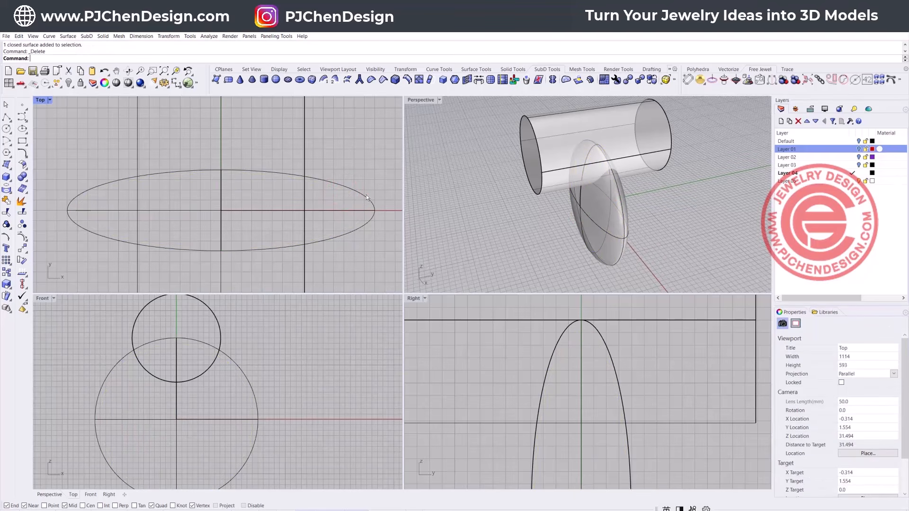
Scale the remaining ellipsoid along Y to make it slightly thicker front to back
{"action": "left_click", "coordinate": [365, 194]}
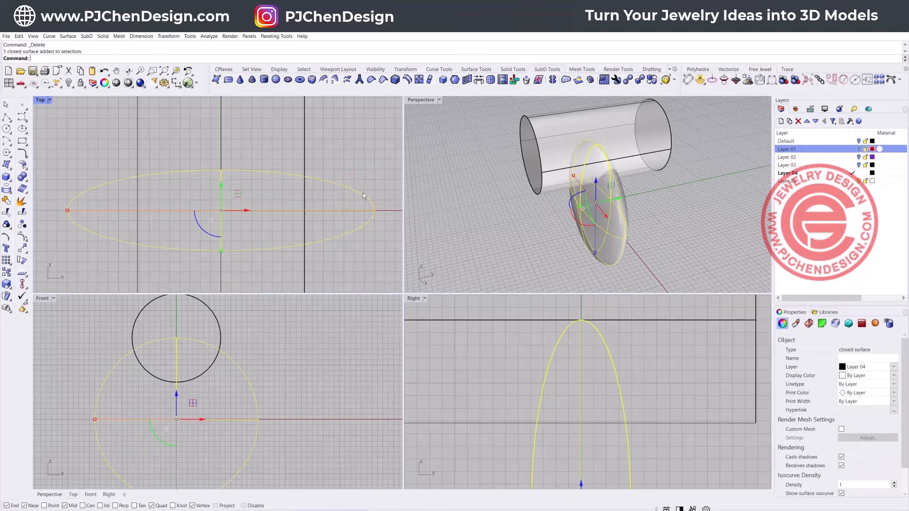
{"action": "left_click_drag", "start_coordinate": [221, 251], "coordinate": [217, 250]}
{"action": "key", "text": "ctrl+z"}
{"action": "left_click", "coordinate": [55, 153]}
{"action": "left_click", "coordinate": [87, 185]}
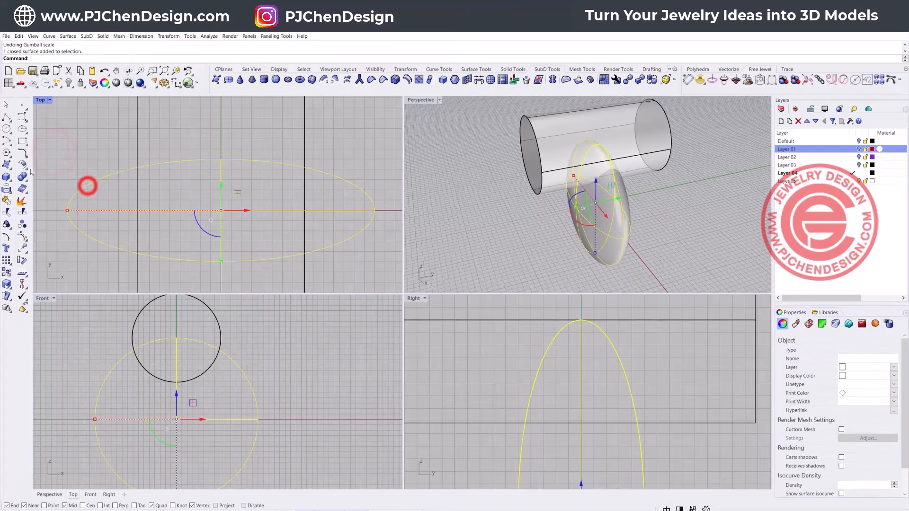
Offset the ellipsoid's surface inward by a distance of 1 with the Solid option on and all directions flipped
{"action": "left_click", "coordinate": [23, 165]}
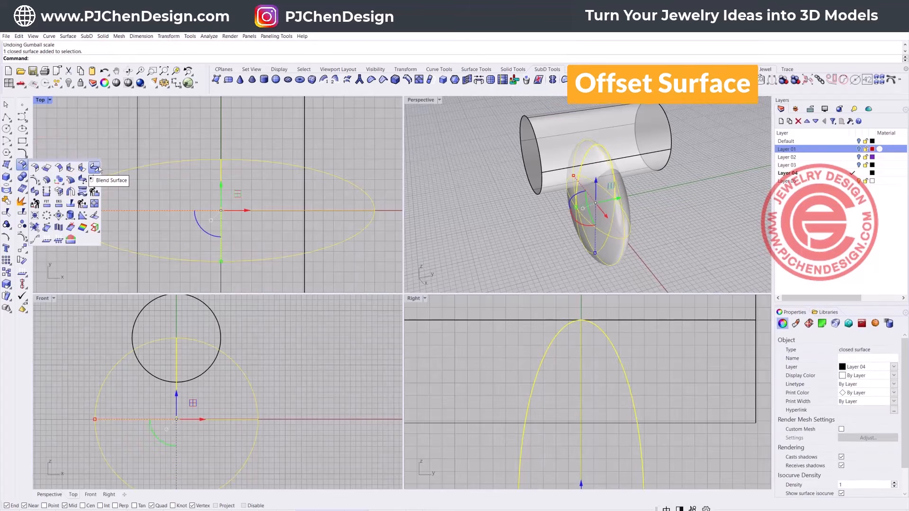
{"action": "left_click", "coordinate": [46, 180]}
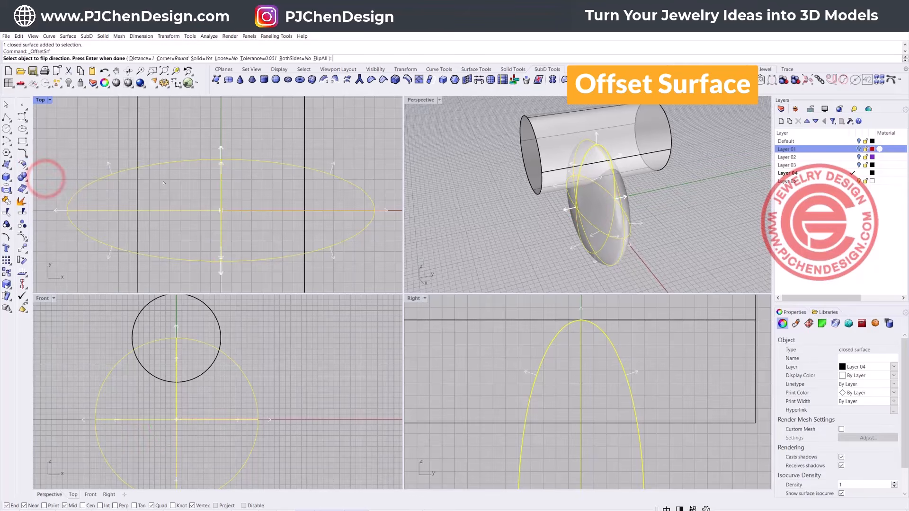
{"action": "left_click", "coordinate": [323, 58]}
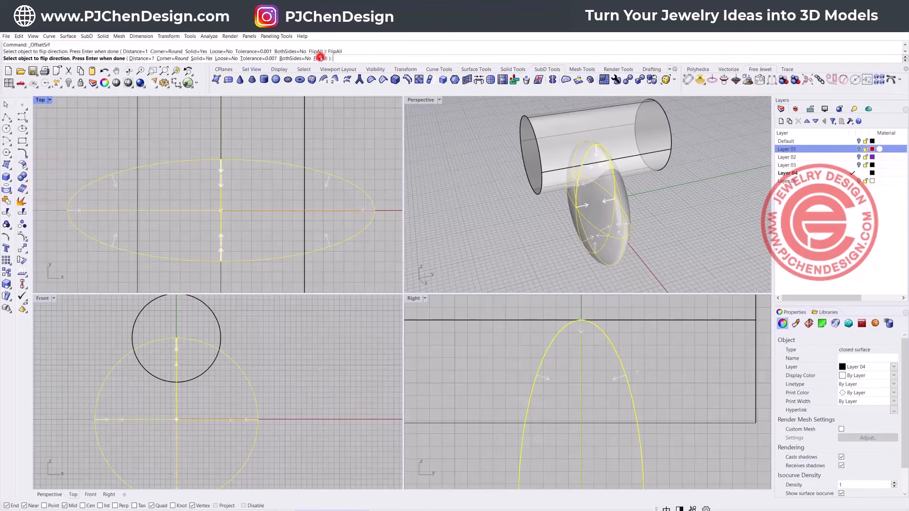
{"action": "key", "text": "Return"}
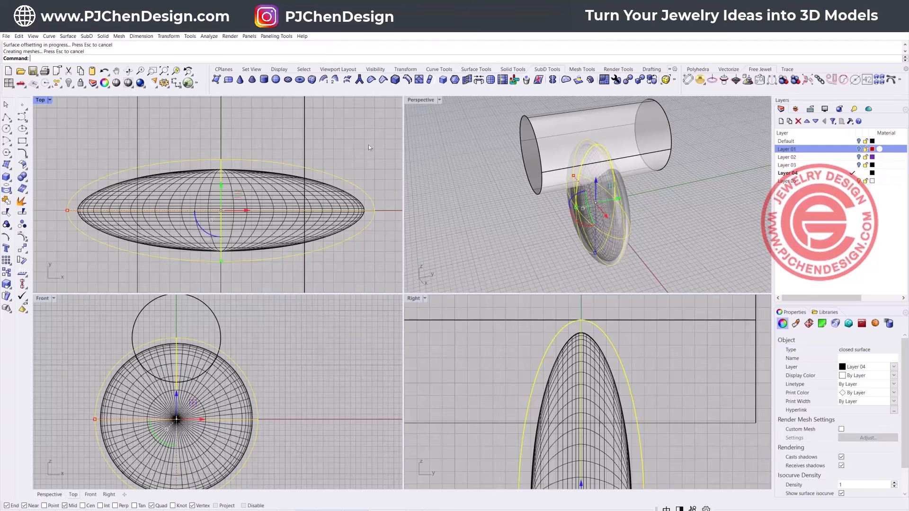
{"action": "left_click", "coordinate": [369, 145]}
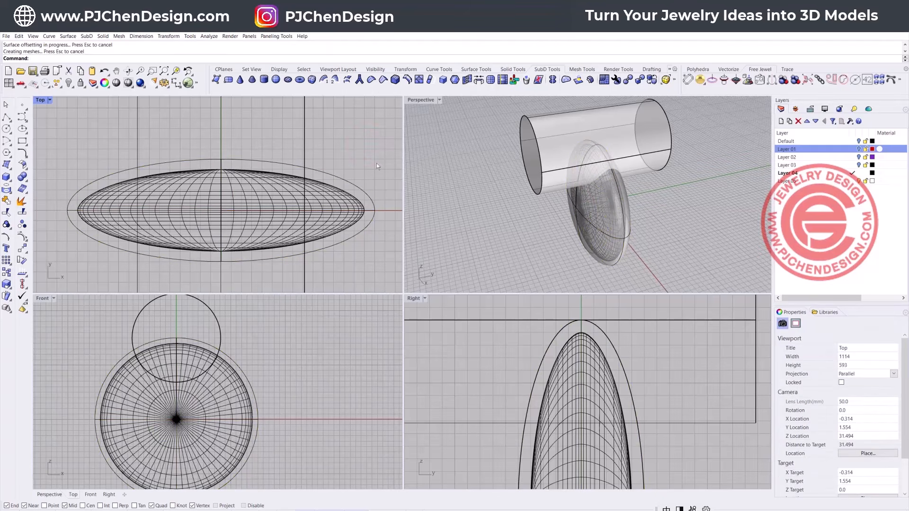
Enlarge the cylinder slightly and lower it so that it overlaps more of the ellipsoid's upper part
{"action": "right_click_drag", "start_coordinate": [607, 236], "coordinate": [663, 196]}
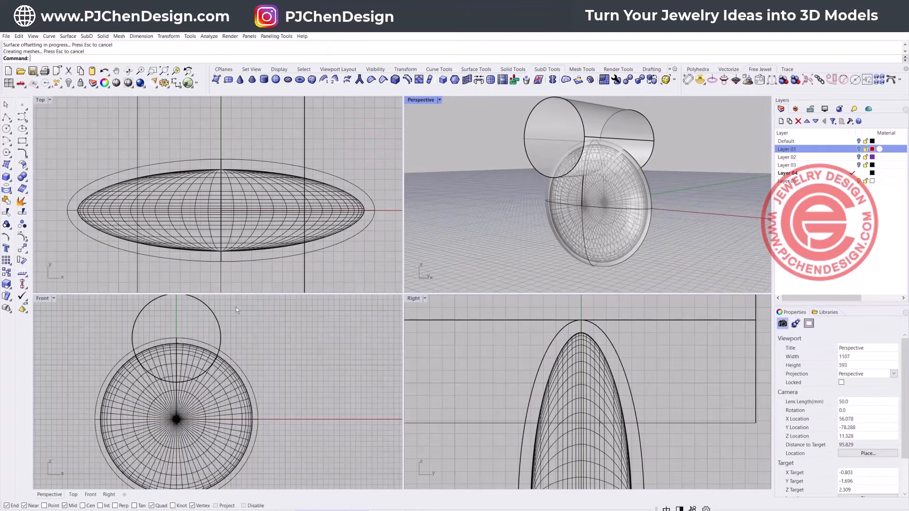
{"action": "scroll", "coordinate": [234, 307], "scroll_direction": "down", "scroll_amount": 4}
{"action": "right_click_drag", "start_coordinate": [213, 349], "coordinate": [211, 348]}
{"action": "left_click", "coordinate": [251, 322]}
{"action": "scroll", "coordinate": [178, 355], "scroll_direction": "up", "scroll_amount": 3}
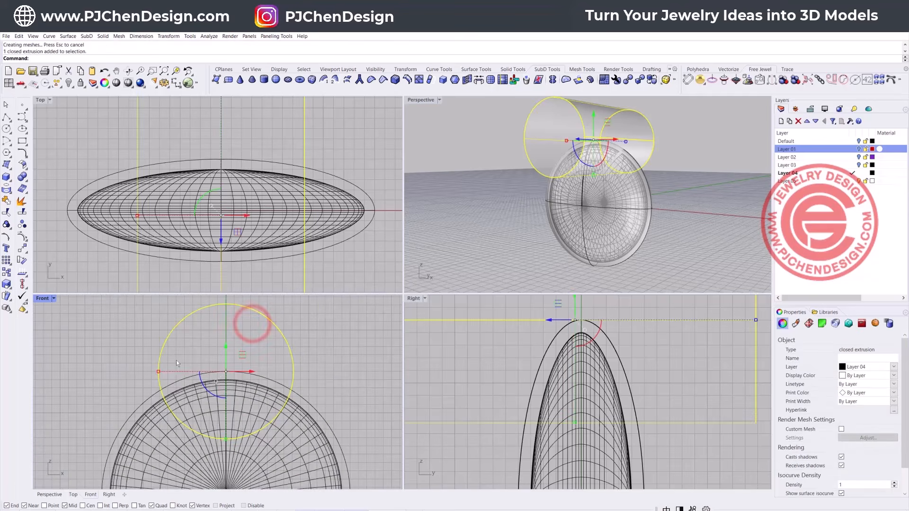
{"action": "left_click_drag", "start_coordinate": [159, 372], "coordinate": [150, 371]}
{"action": "left_click_drag", "start_coordinate": [225, 346], "coordinate": [229, 366]}
{"action": "scroll", "coordinate": [321, 387], "scroll_direction": "down", "scroll_amount": 3}
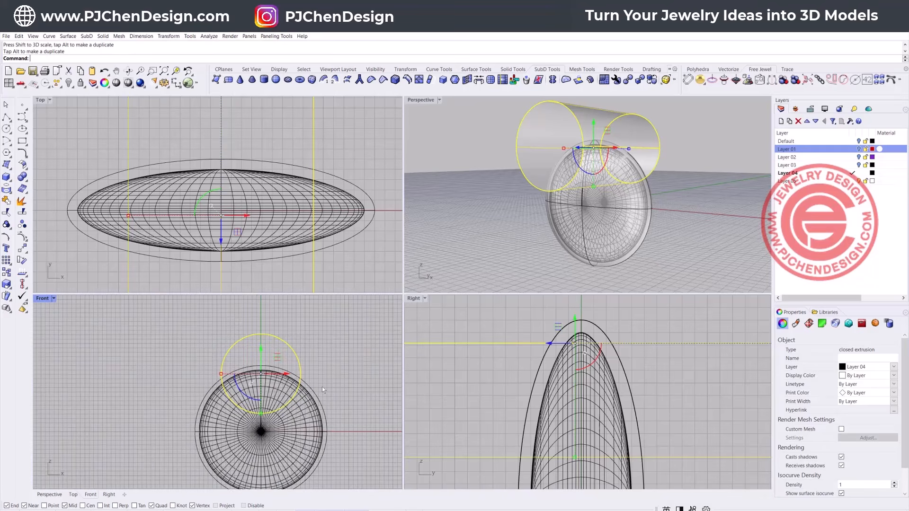
Place a point object at the centre of the cylinder's circular outline in the maximized Front view, using the Cen object snap
{"action": "right_click_drag", "start_coordinate": [311, 410], "coordinate": [294, 391]}
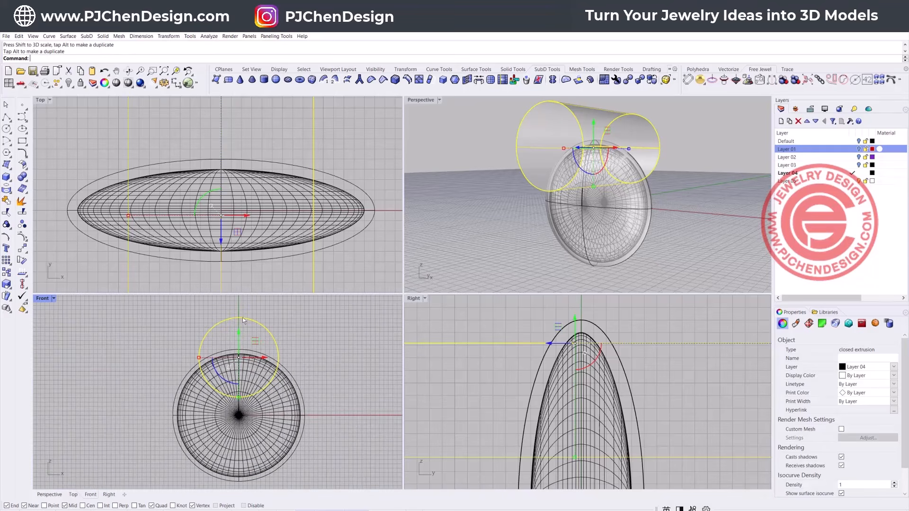
{"action": "scroll", "coordinate": [245, 365], "scroll_direction": "up", "scroll_amount": 3}
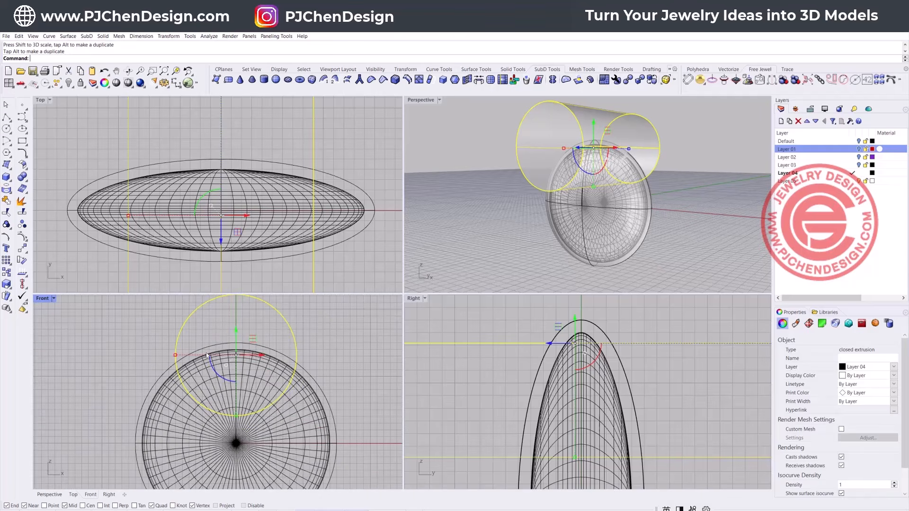
{"action": "double_click", "coordinate": [43, 299]}
{"action": "left_click", "coordinate": [498, 243]}
{"action": "left_click", "coordinate": [22, 105]}
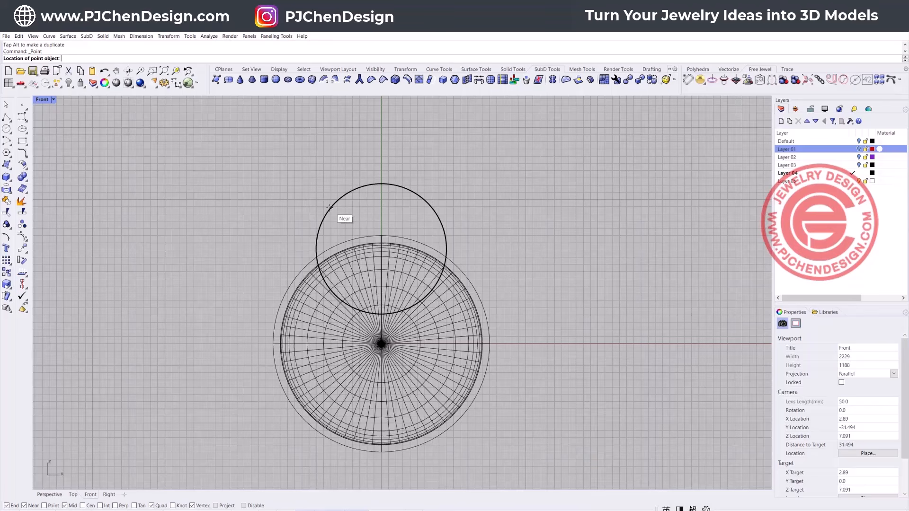
{"action": "left_click", "coordinate": [322, 225]}
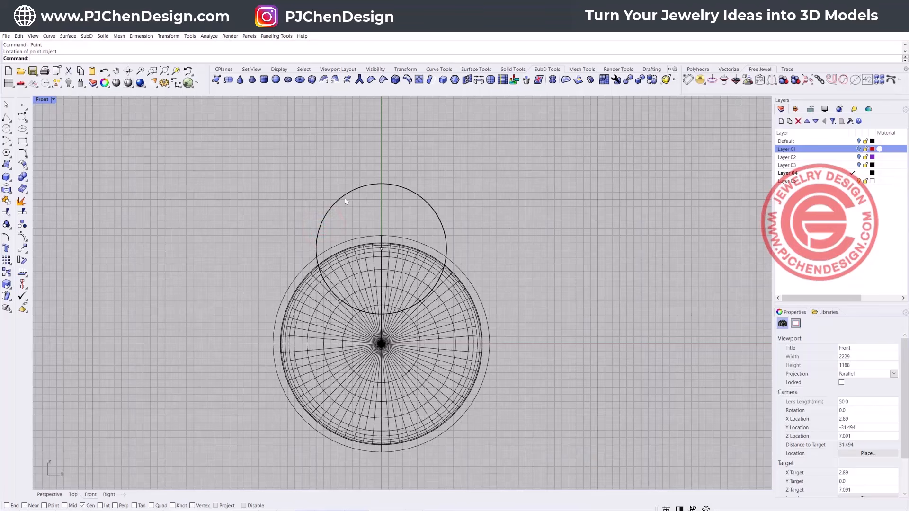
Subtract the cylinder from the outer ellipsoid with Boolean Difference in the maximized Perspective view
{"action": "double_click", "coordinate": [40, 99]}
{"action": "double_click", "coordinate": [420, 99]}
{"action": "right_click_drag", "start_coordinate": [427, 236], "coordinate": [478, 265]}
{"action": "left_click", "coordinate": [22, 177]}
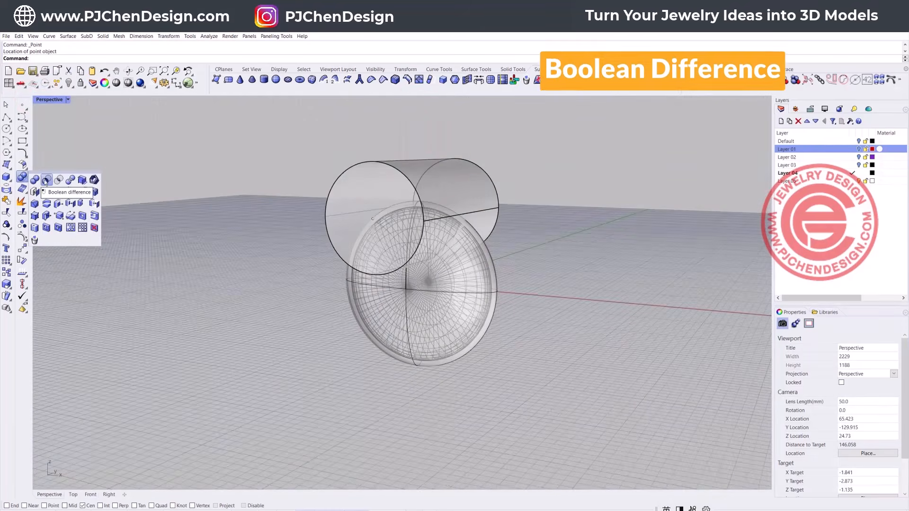
{"action": "left_click", "coordinate": [46, 180]}
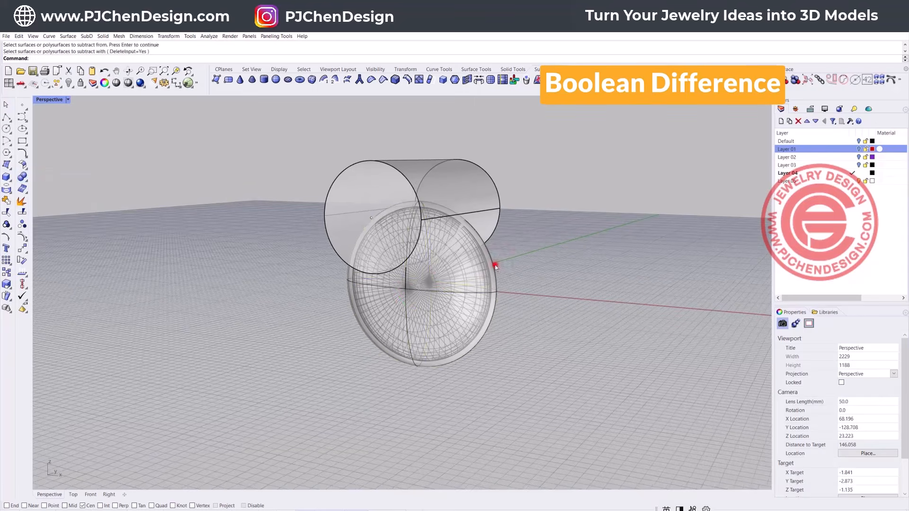
{"action": "left_click", "coordinate": [495, 265]}
{"action": "key", "text": "Return"}
{"action": "left_click", "coordinate": [480, 207]}
{"action": "key", "text": "Return"}
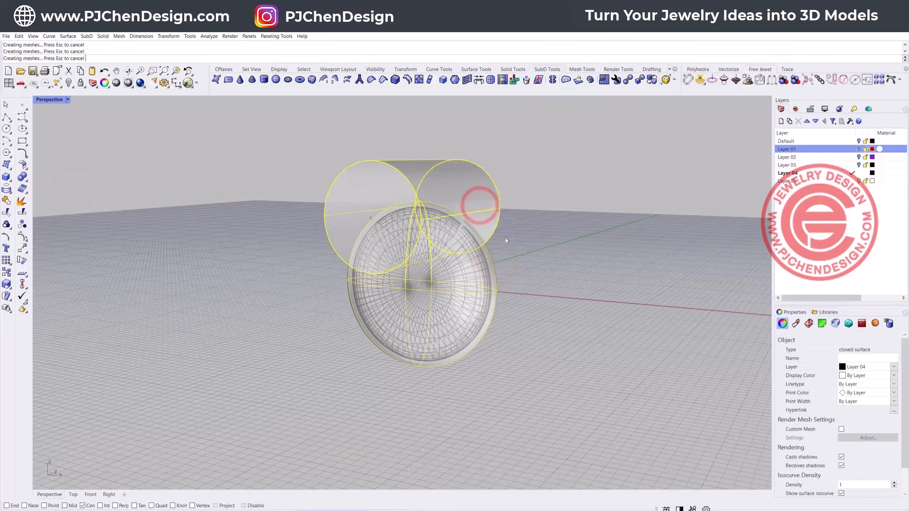
{"action": "right_click_drag", "start_coordinate": [467, 267], "coordinate": [416, 280]}
{"action": "left_click", "coordinate": [554, 245]}
{"action": "right_click_drag", "start_coordinate": [537, 326], "coordinate": [434, 255]}
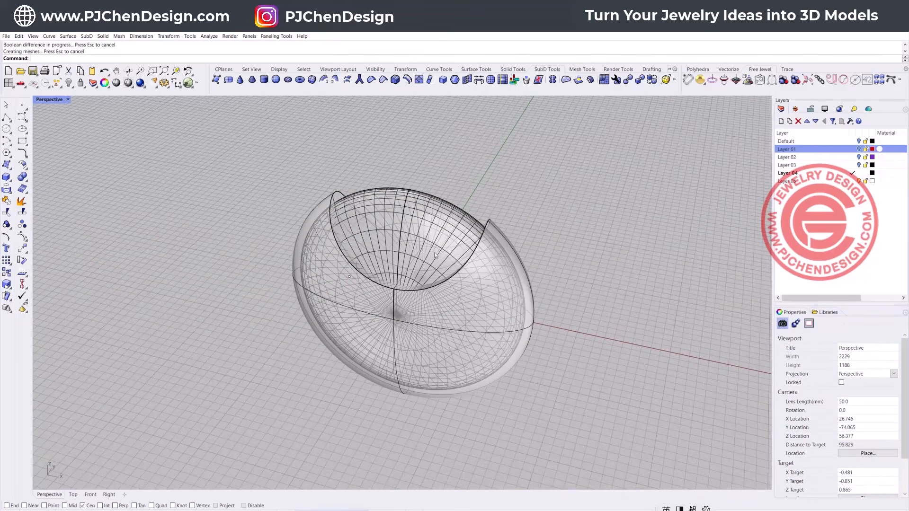
{"action": "key", "text": "Return"}
{"action": "left_click", "coordinate": [500, 233]}
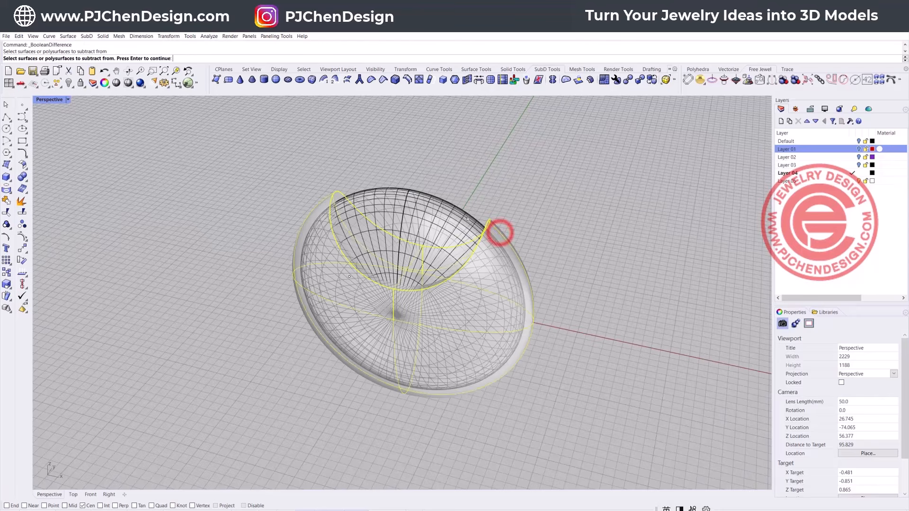
{"action": "right_click", "coordinate": [462, 211]}
{"action": "right_click", "coordinate": [478, 182]}
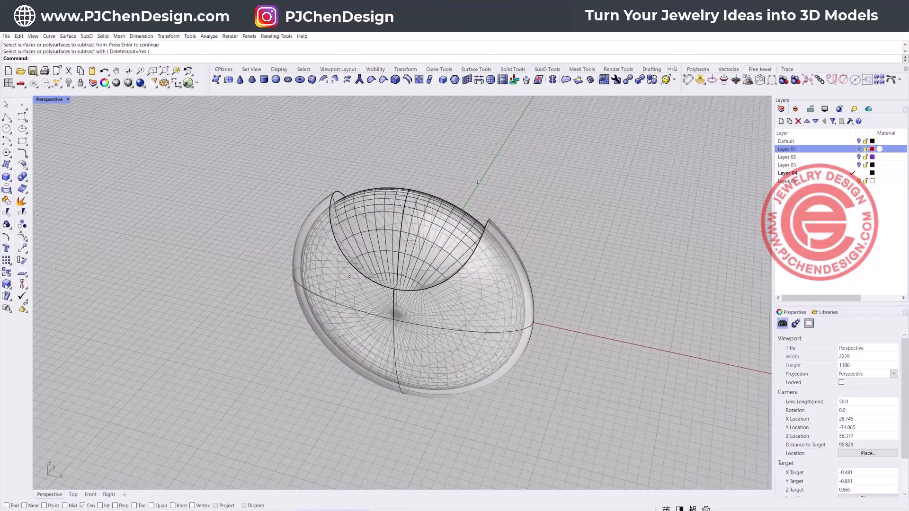
Subtract the inner offset ellipsoid from the notched outer ellipsoid with Boolean Difference to hollow it out
{"action": "left_click", "coordinate": [507, 239]}
{"action": "right_click", "coordinate": [502, 192]}
{"action": "left_click", "coordinate": [449, 217]}
{"action": "right_click", "coordinate": [482, 187]}
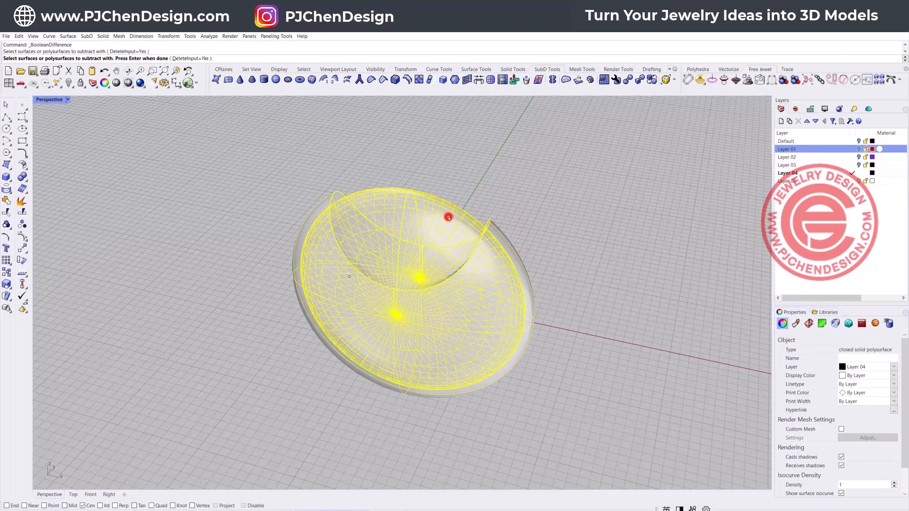
{"action": "left_click", "coordinate": [609, 268]}
{"action": "right_click_drag", "start_coordinate": [610, 269], "coordinate": [522, 243]}
{"action": "right_click_drag", "start_coordinate": [536, 274], "coordinate": [568, 248]}
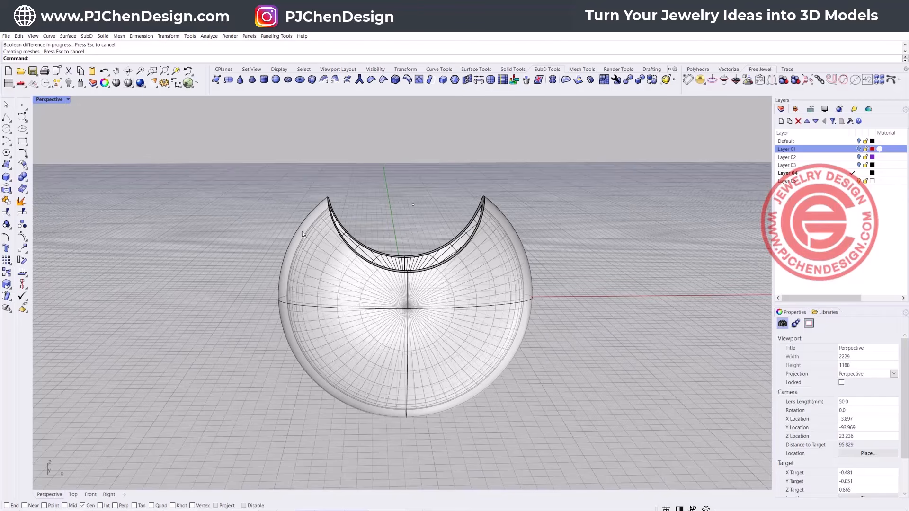
Draw a vertical line in the maximized Front view from just above the notch's lowest edge up past the piece's tips
{"action": "double_click", "coordinate": [48, 102]}
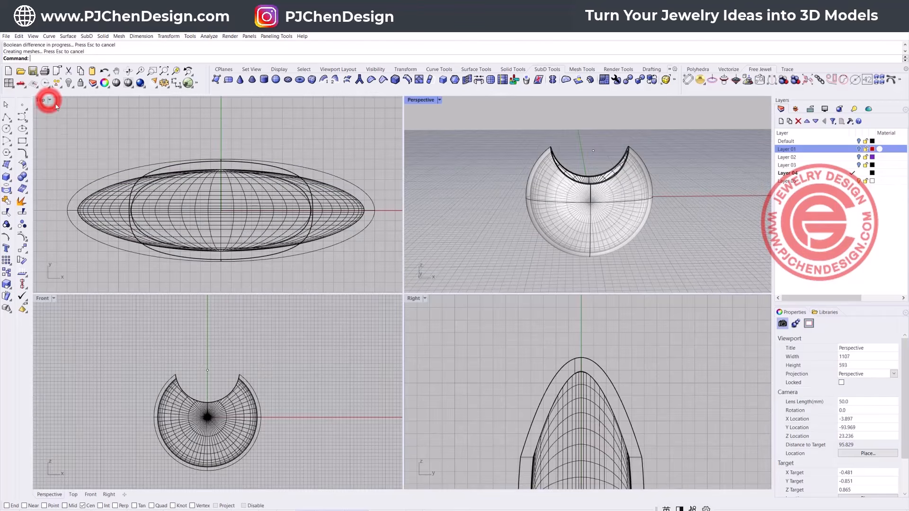
{"action": "double_click", "coordinate": [46, 299]}
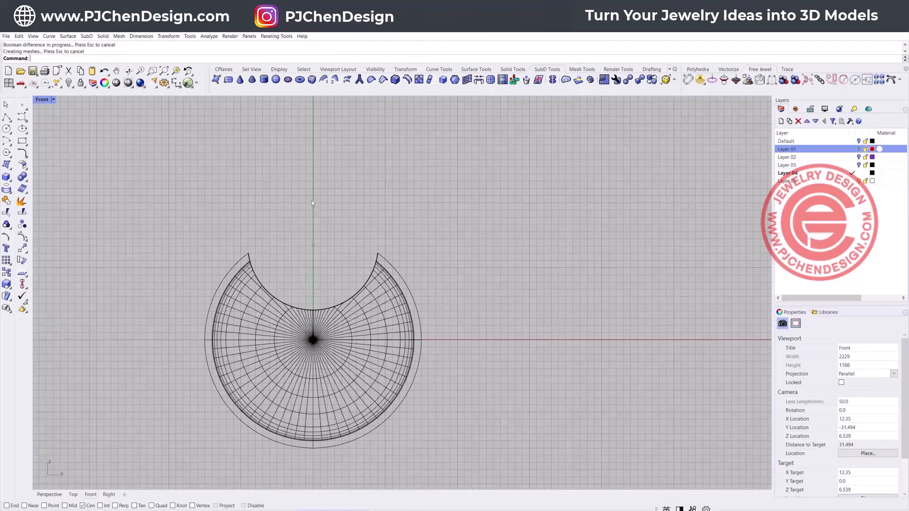
{"action": "scroll", "coordinate": [315, 279], "scroll_direction": "up", "scroll_amount": 3}
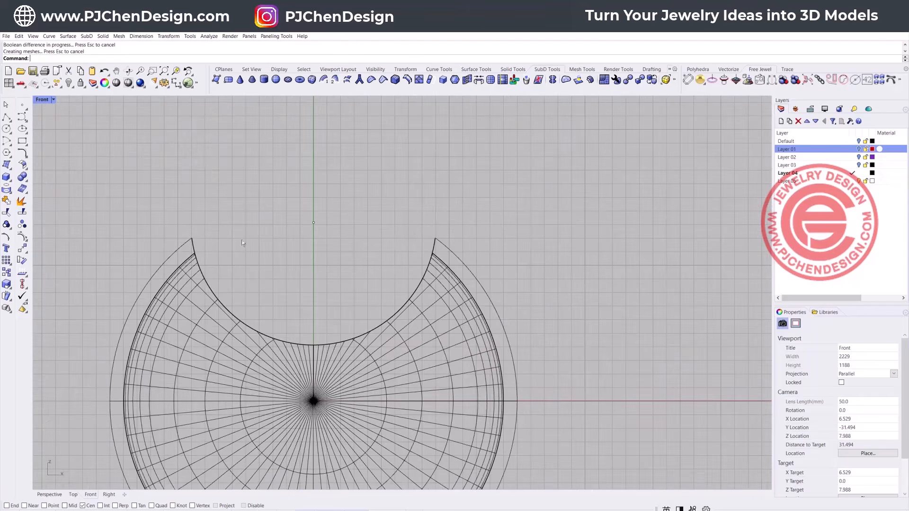
{"action": "scroll", "coordinate": [43, 142], "scroll_direction": "down", "scroll_amount": 1}
{"action": "left_click", "coordinate": [6, 116]}
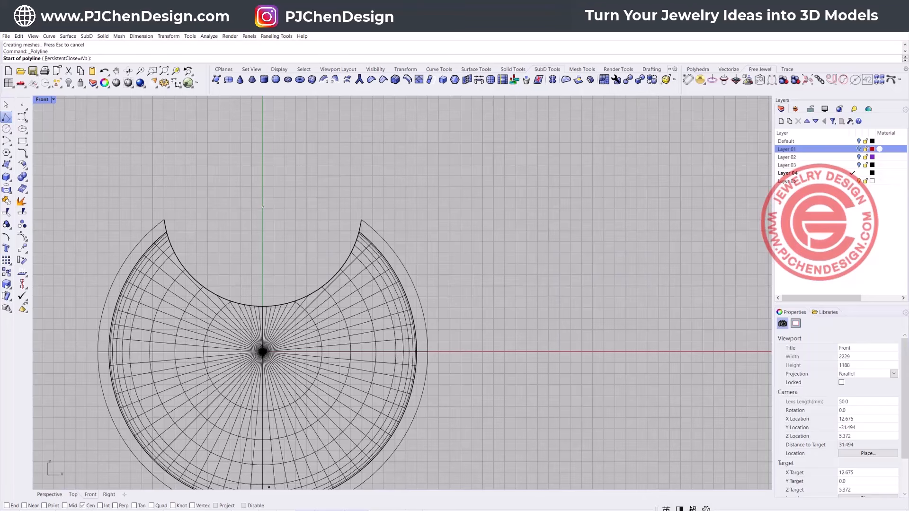
{"action": "left_click", "coordinate": [263, 297]}
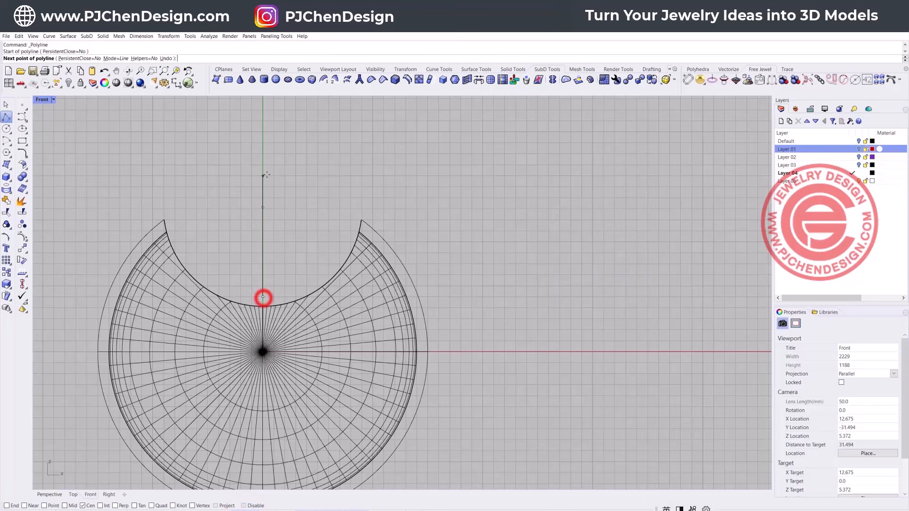
{"action": "scroll", "coordinate": [260, 171], "scroll_direction": "down", "scroll_amount": 5}
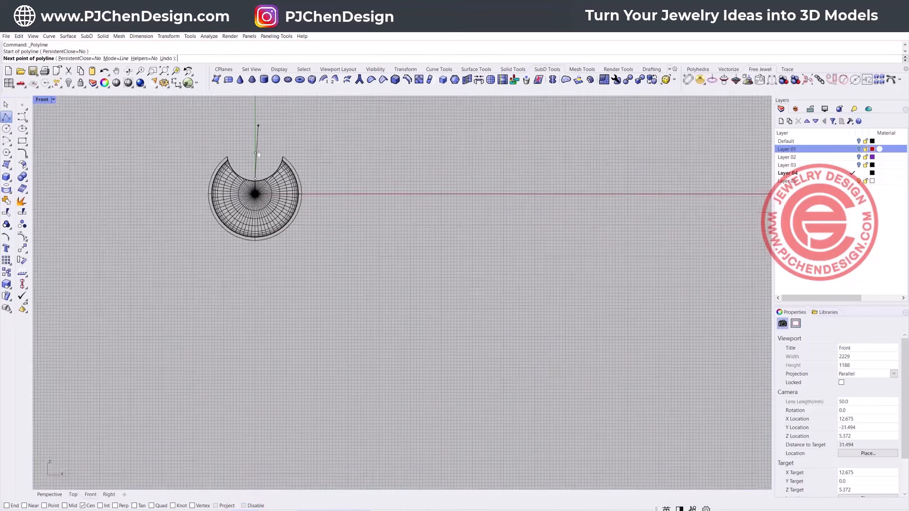
{"action": "left_click", "coordinate": [252, 162]}
{"action": "scroll", "coordinate": [245, 199], "scroll_direction": "up", "scroll_amount": 3}
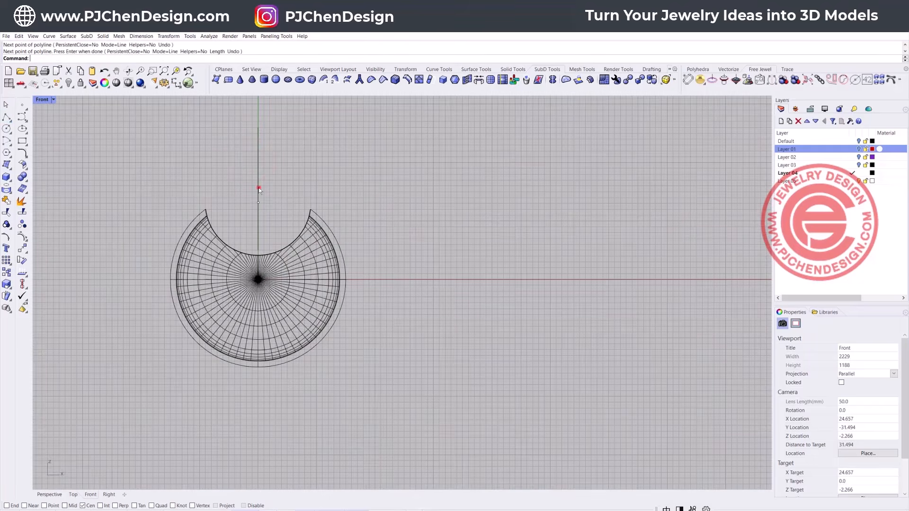
{"action": "right_click", "coordinate": [259, 187]}
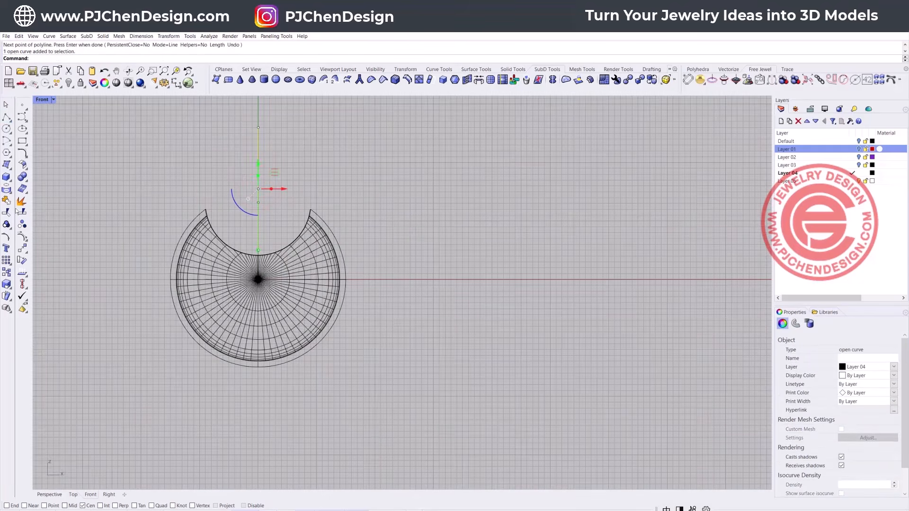
Polar array the vertical line around its lower end with 18 items over 360 degrees
{"action": "left_click", "coordinate": [8, 262]}
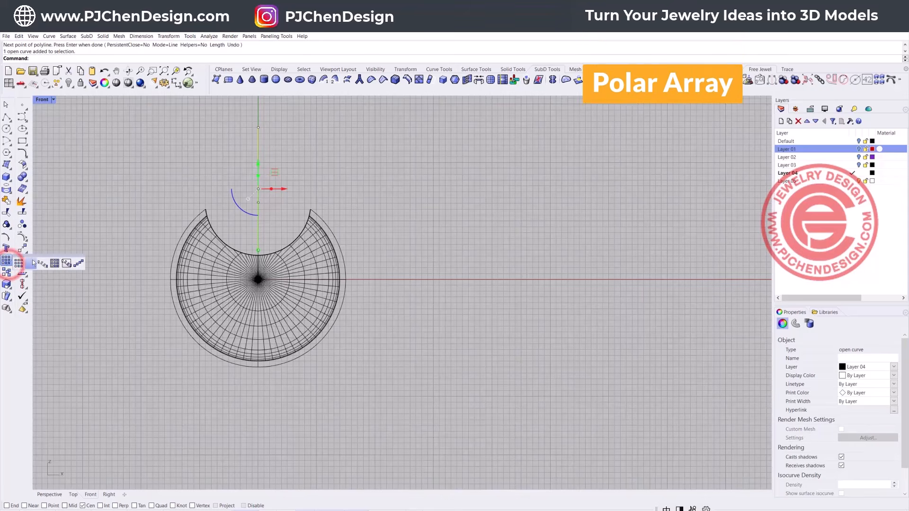
{"action": "left_click", "coordinate": [29, 266]}
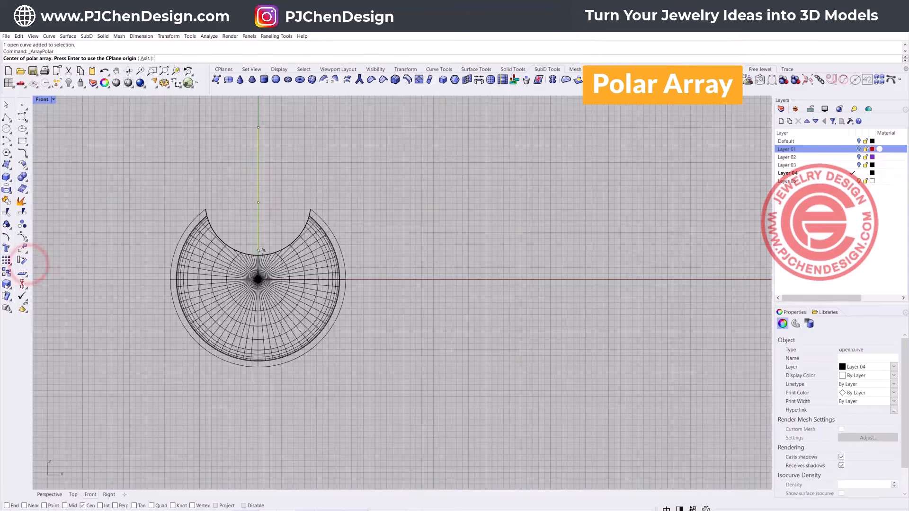
{"action": "left_click", "coordinate": [258, 250]}
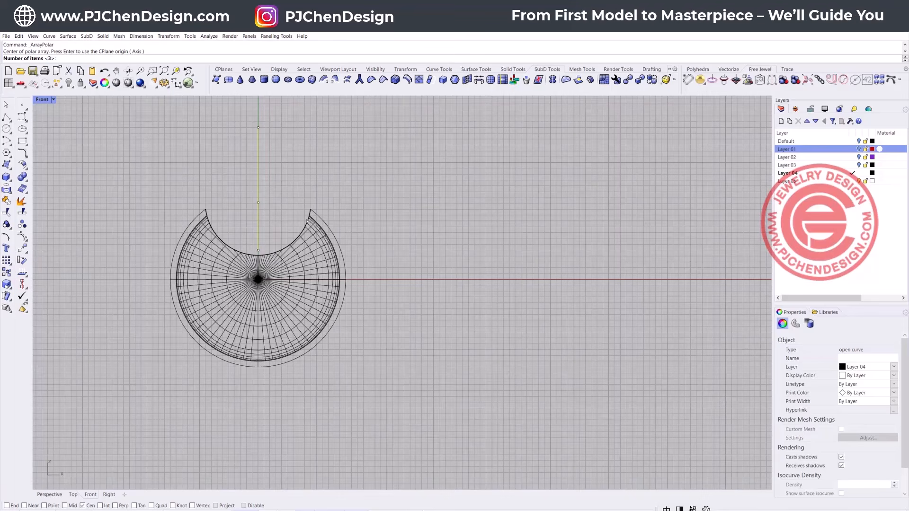
{"action": "type", "text": "18"}
{"action": "key", "text": "Return"}
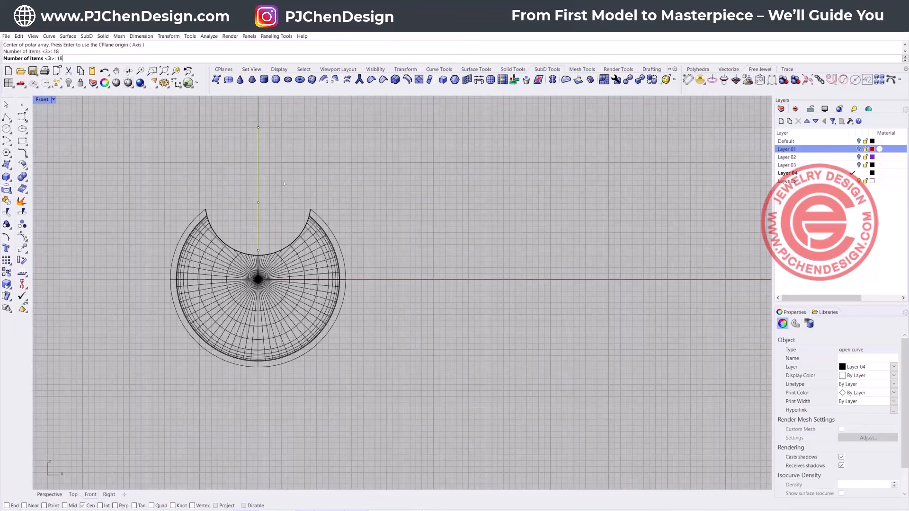
{"action": "key", "text": "Return"}
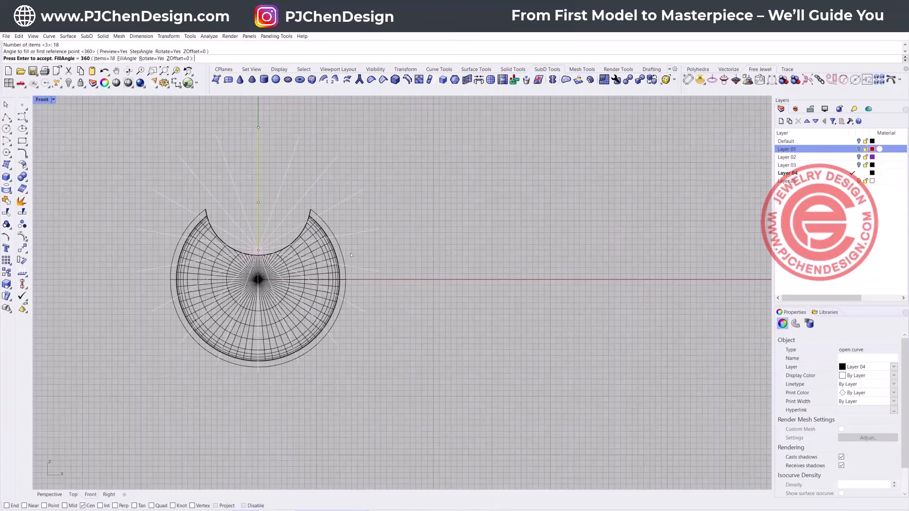
{"action": "left_click", "coordinate": [859, 141]}
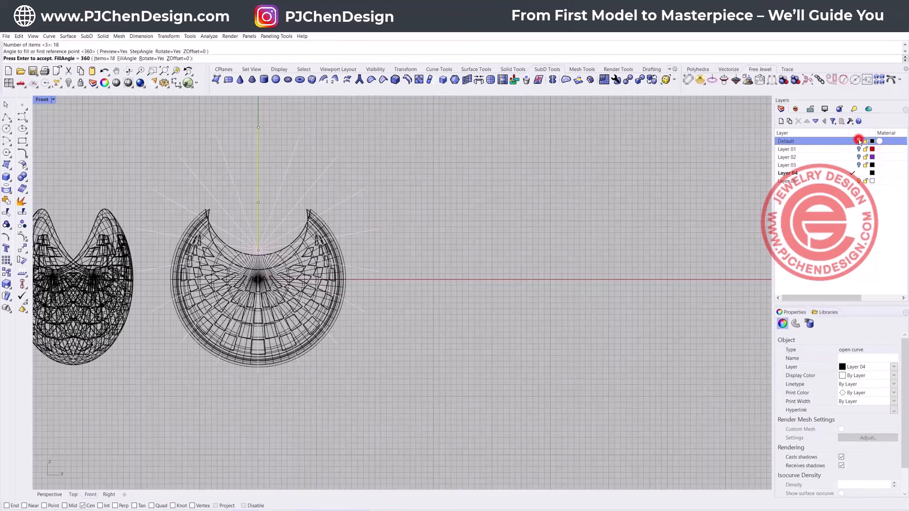
{"action": "left_click", "coordinate": [859, 141]}
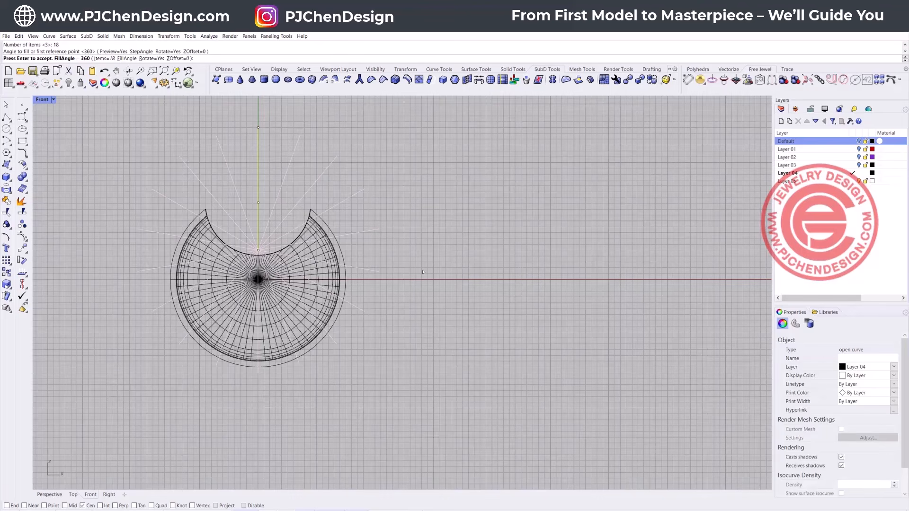
{"action": "key", "text": "Return"}
{"action": "key", "text": "Escape"}
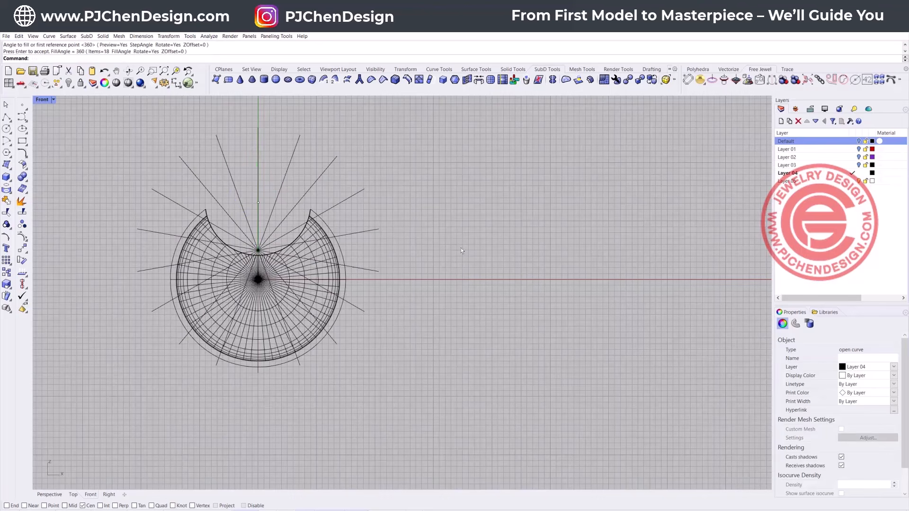
Move the 18 arrayed lines to Layer 05 and make that layer's colour red
{"action": "scroll", "coordinate": [266, 250], "scroll_direction": "up", "scroll_amount": 10}
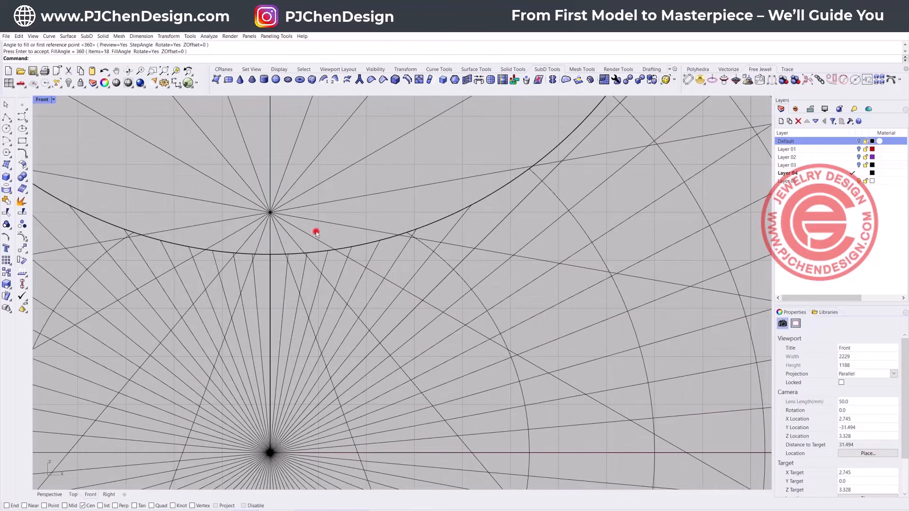
{"action": "left_click", "coordinate": [317, 233]}
{"action": "left_click", "coordinate": [826, 180]}
{"action": "right_click", "coordinate": [825, 180]}
{"action": "left_click", "coordinate": [834, 306]}
{"action": "left_click", "coordinate": [654, 157]}
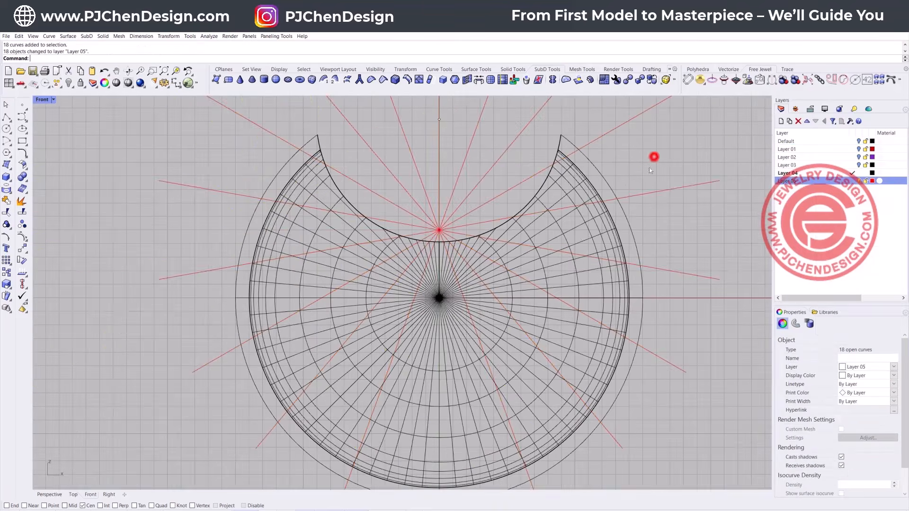
Draw a circle about 20.9 in diameter centred on the notch's point object, slightly larger than the notch
{"action": "scroll", "coordinate": [488, 262], "scroll_direction": "down", "scroll_amount": 6}
{"action": "scroll", "coordinate": [475, 259], "scroll_direction": "up", "scroll_amount": 4}
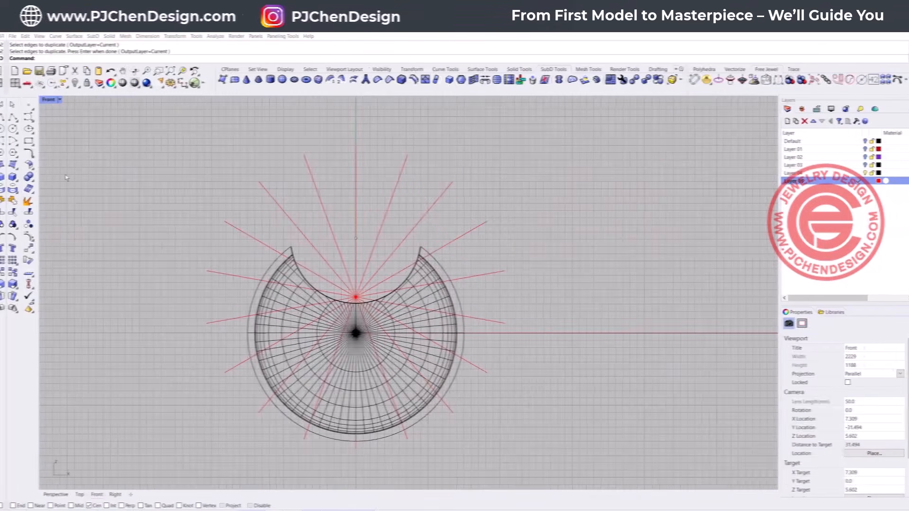
{"action": "left_click", "coordinate": [7, 129]}
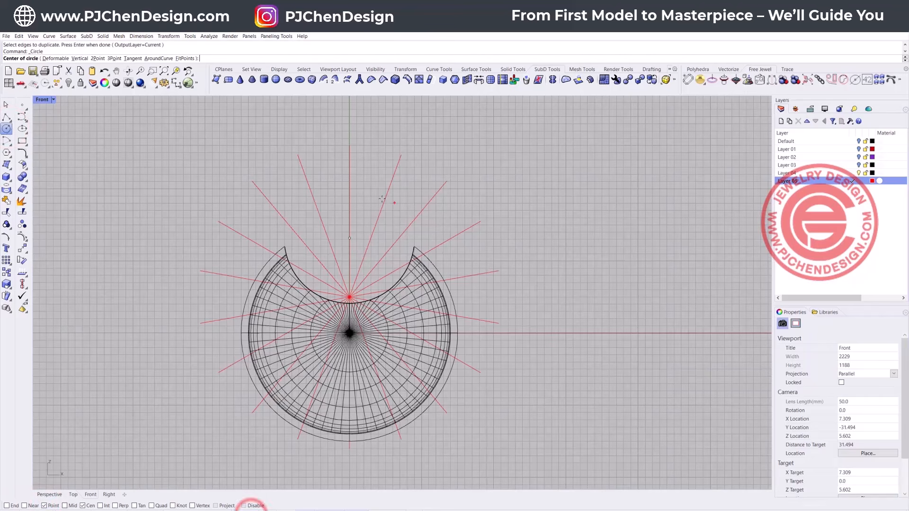
{"action": "left_click", "coordinate": [349, 238]}
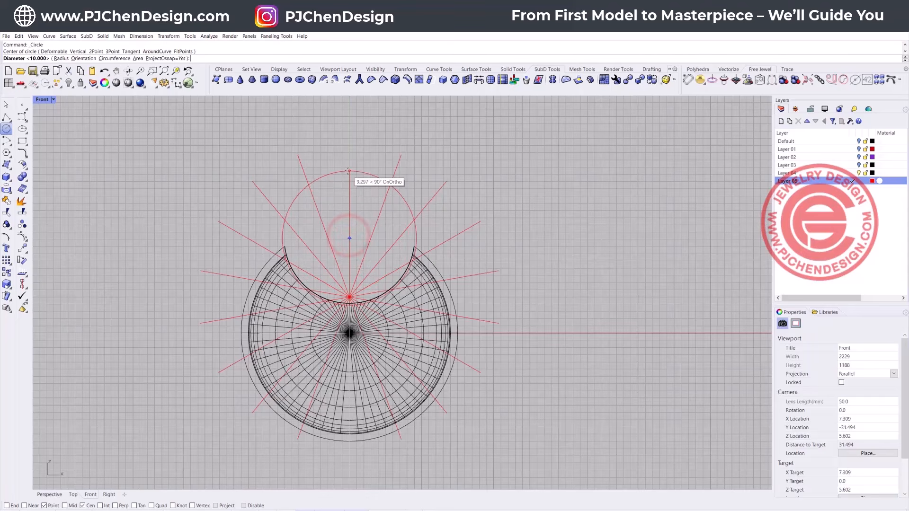
{"action": "left_click", "coordinate": [349, 163]}
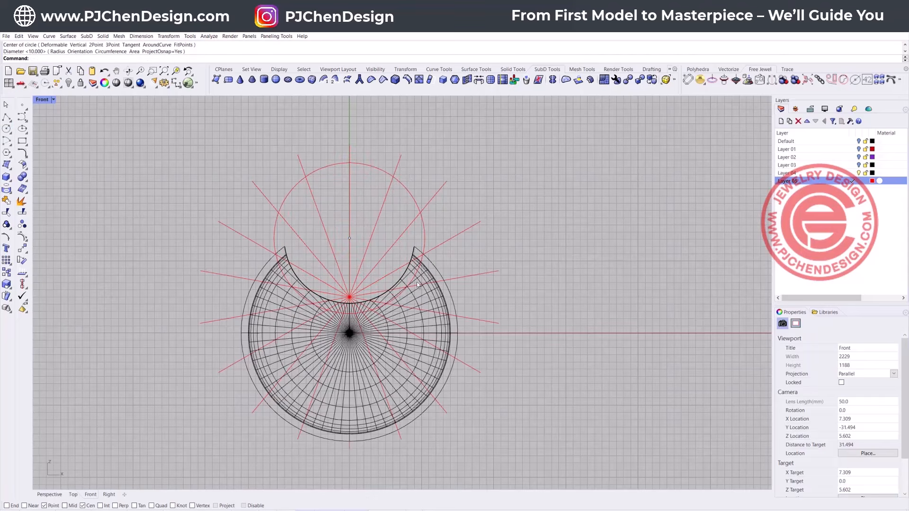
{"action": "scroll", "coordinate": [417, 282], "scroll_direction": "up", "scroll_amount": 3}
{"action": "scroll", "coordinate": [251, 226], "scroll_direction": "down", "scroll_amount": 3}
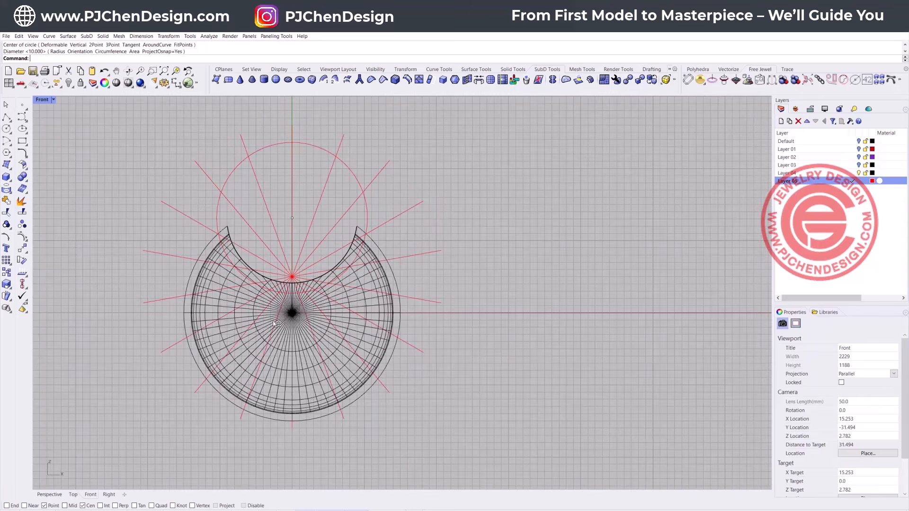
Draw a circle with a radius of about 12.7 centred at the origin, slightly inside the body's outline, and hide Layer 04
{"action": "key", "text": "Return"}
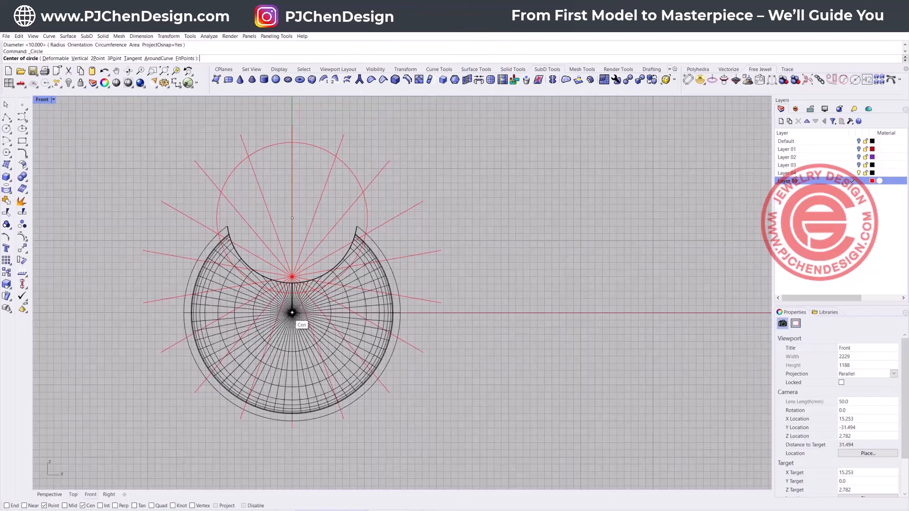
{"action": "type", "text": "0"}
{"action": "key", "text": "Return"}
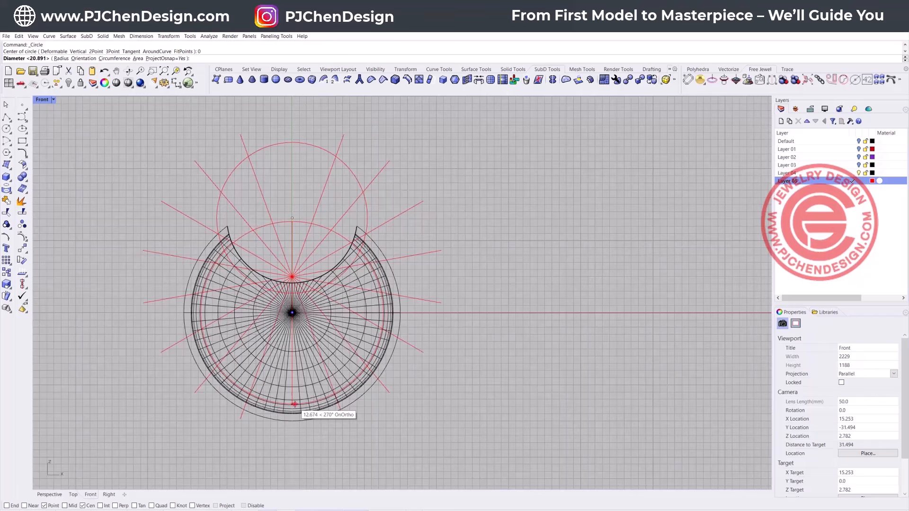
{"action": "left_click", "coordinate": [294, 404]}
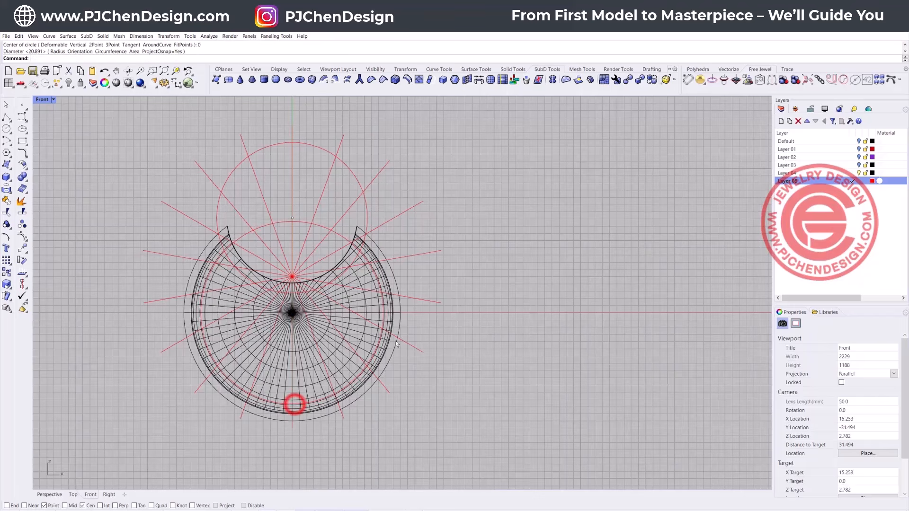
{"action": "left_click", "coordinate": [860, 174]}
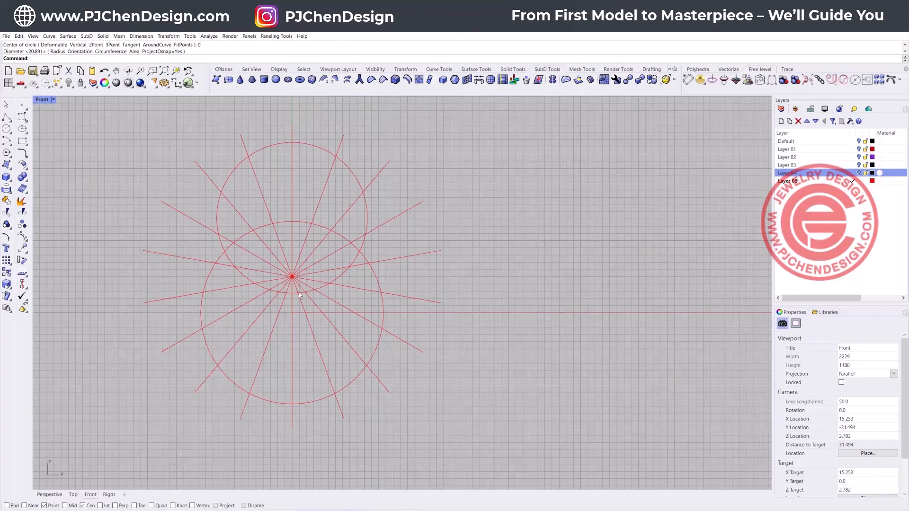
Use both circles as cutting objects and trim away the radial lines' inner parts near their common centre
{"action": "scroll", "coordinate": [276, 269], "scroll_direction": "up", "scroll_amount": 3}
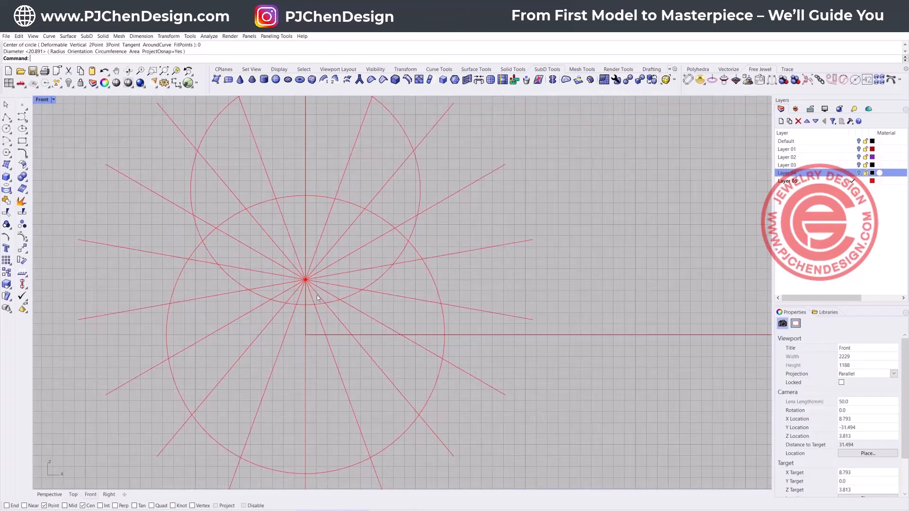
{"action": "left_click", "coordinate": [342, 300]}
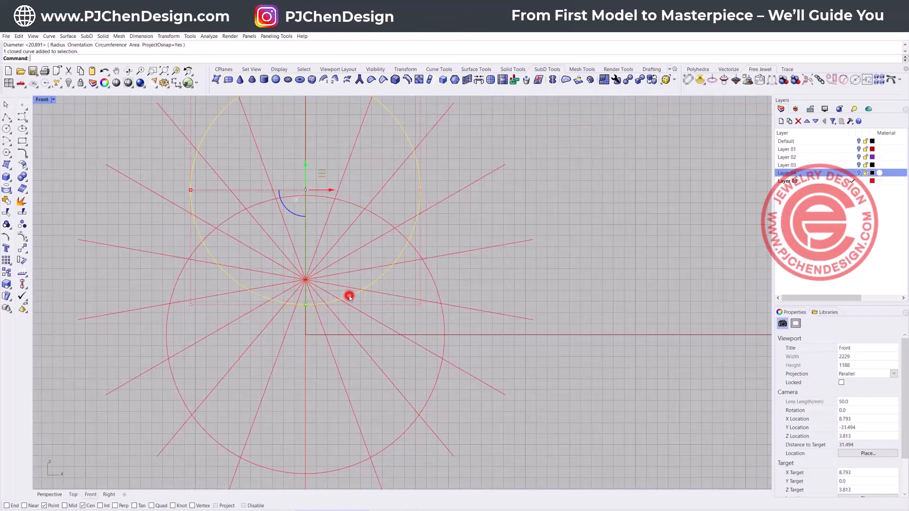
{"action": "left_click", "coordinate": [446, 325], "text": "shift"}
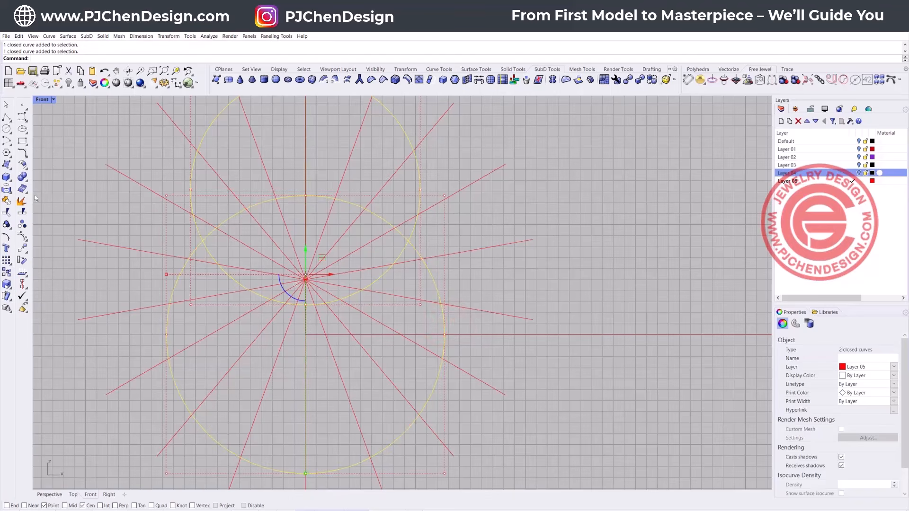
{"action": "left_click", "coordinate": [8, 212]}
{"action": "left_click", "coordinate": [337, 288]}
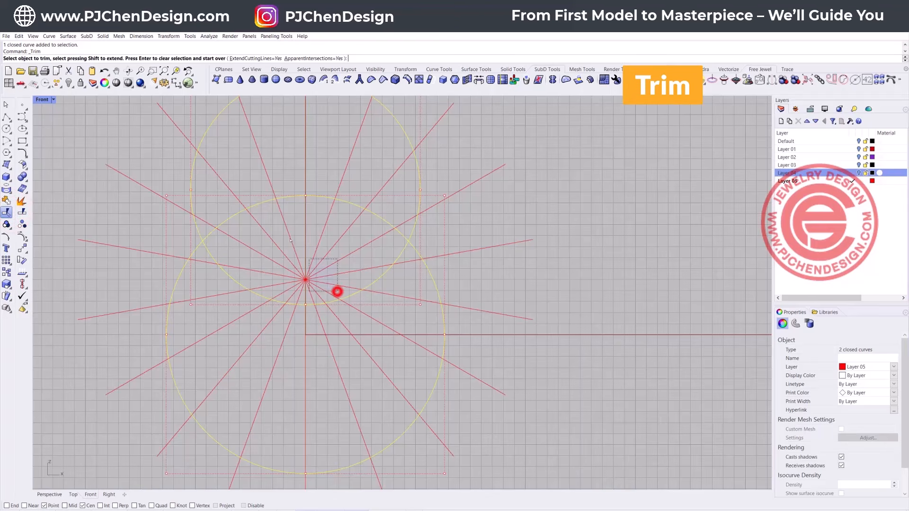
Trim off the radial lines' ends that extend beyond the lower and upper circles
{"action": "left_click_drag", "start_coordinate": [540, 429], "coordinate": [476, 186]}
{"action": "right_click_drag", "start_coordinate": [522, 421], "coordinate": [541, 298]}
{"action": "left_click_drag", "start_coordinate": [502, 397], "coordinate": [437, 299]}
{"action": "left_click_drag", "start_coordinate": [440, 376], "coordinate": [209, 357]}
{"action": "left_click", "coordinate": [190, 331]}
{"action": "left_click_drag", "start_coordinate": [146, 265], "coordinate": [135, 123]}
{"action": "right_click_drag", "start_coordinate": [135, 123], "coordinate": [137, 243]}
{"action": "left_click_drag", "start_coordinate": [150, 259], "coordinate": [162, 169]}
{"action": "left_click_drag", "start_coordinate": [510, 172], "coordinate": [160, 109]}
Trim the leftover line pieces and circle arcs so only a crescent outline crossed by radial lines is left
{"action": "left_click", "coordinate": [429, 215]}
{"action": "left_click", "coordinate": [179, 251]}
{"action": "left_click", "coordinate": [229, 221]}
{"action": "left_click", "coordinate": [247, 217]}
{"action": "right_click", "coordinate": [568, 217]}
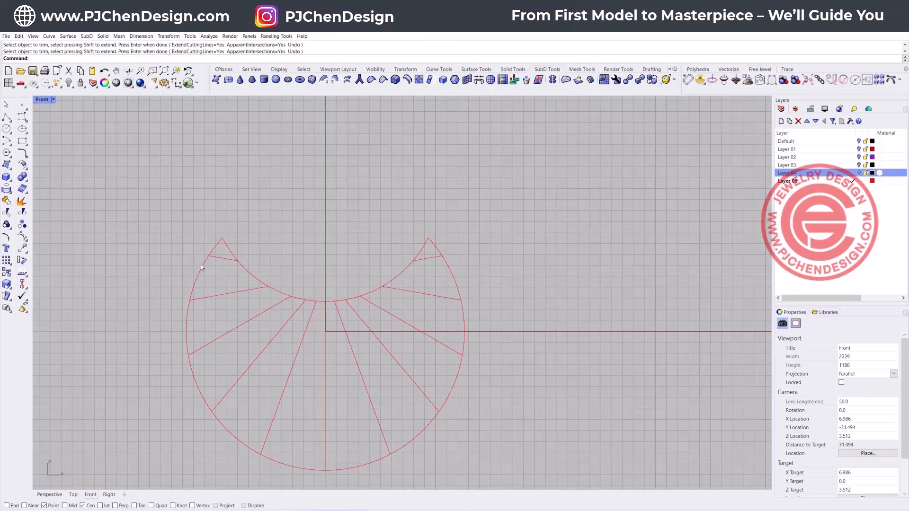
Create 4 tween curves between the crescent's inner and outer arcs with the Refit match method
{"action": "left_click", "coordinate": [410, 264]}
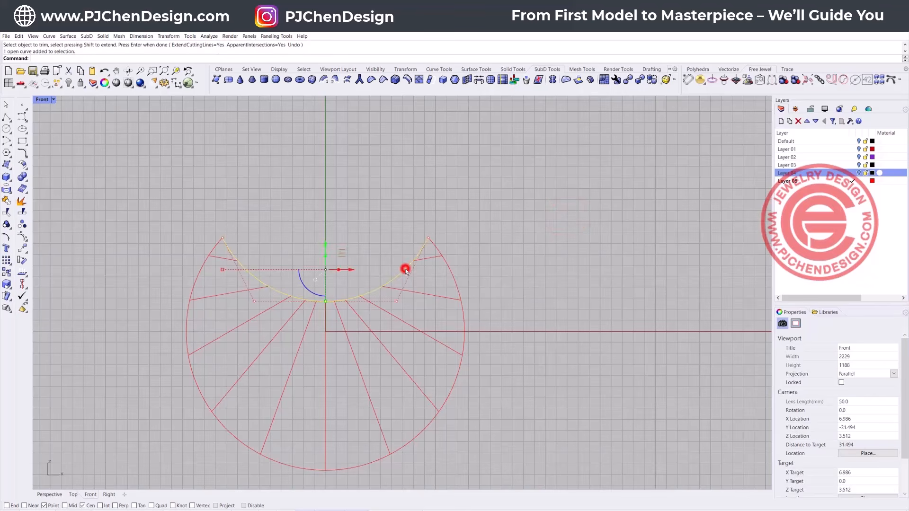
{"action": "left_click", "coordinate": [452, 278], "text": "shift"}
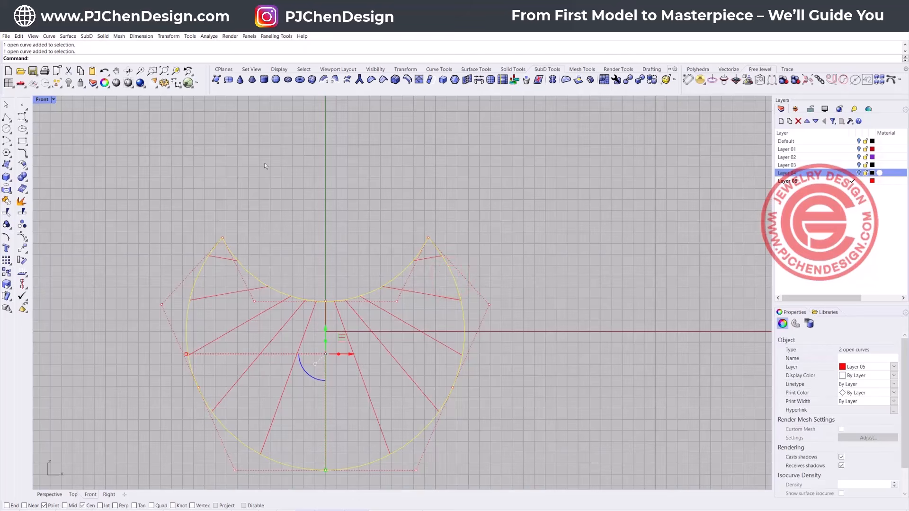
{"action": "key", "text": "Return"}
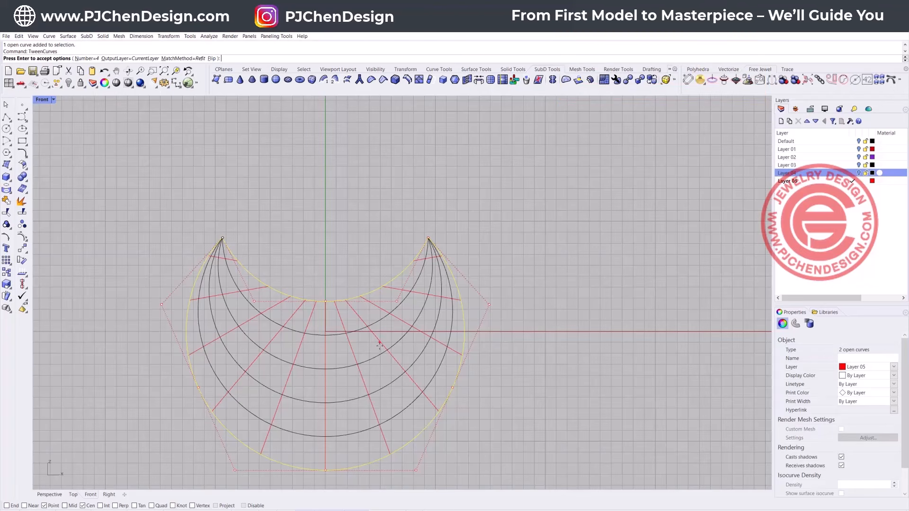
{"action": "key", "text": "Return"}
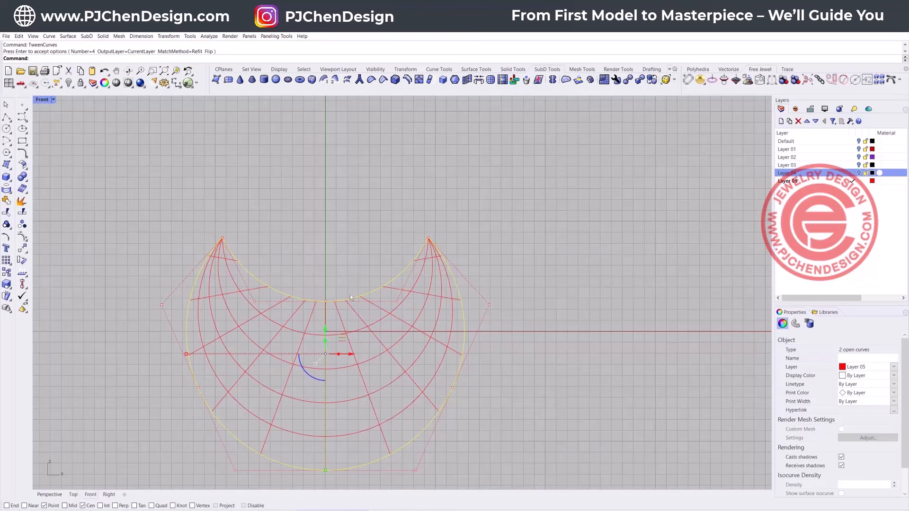
{"action": "left_click", "coordinate": [351, 191]}
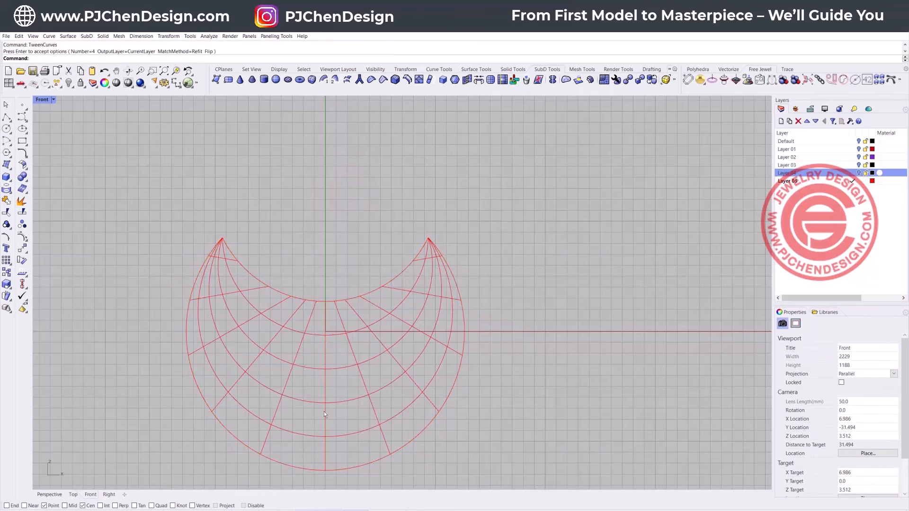
{"action": "left_click", "coordinate": [344, 401]}
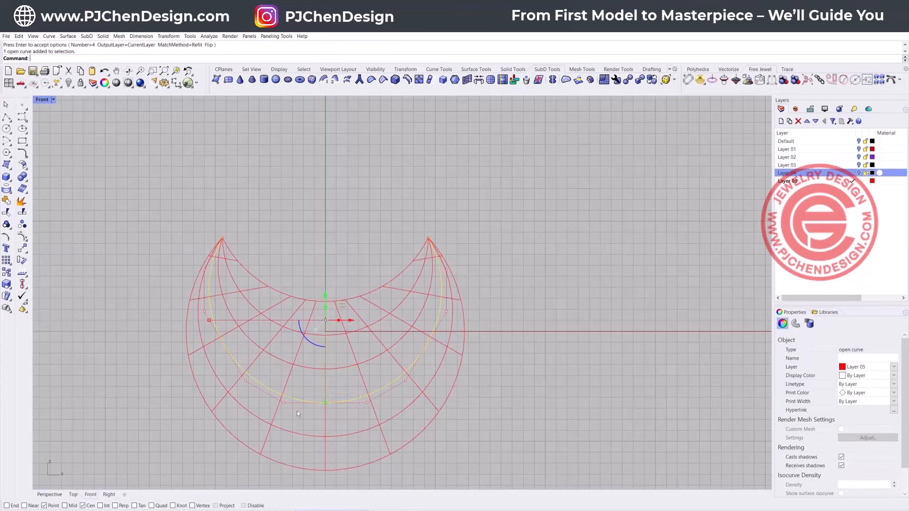
{"action": "left_click", "coordinate": [302, 212]}
{"action": "right_click_drag", "start_coordinate": [329, 292], "coordinate": [376, 236]}
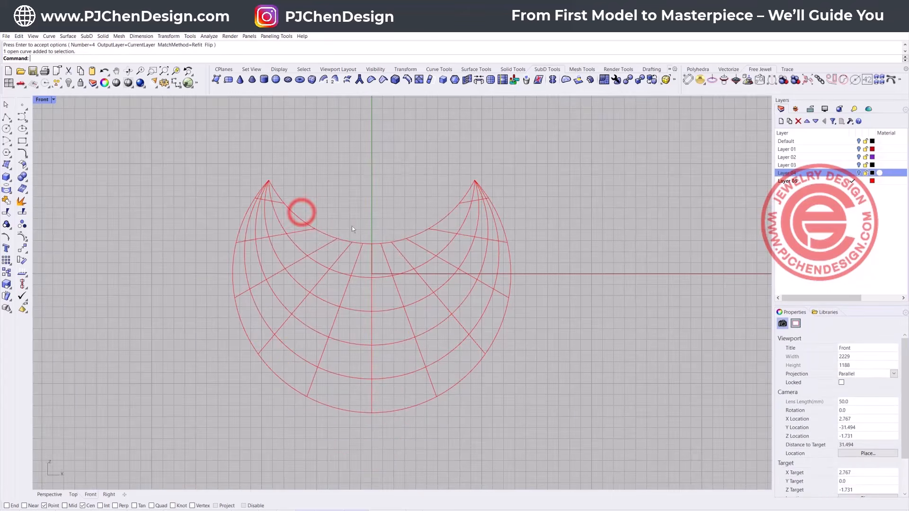
{"action": "right_click_drag", "start_coordinate": [313, 266], "coordinate": [248, 244]}
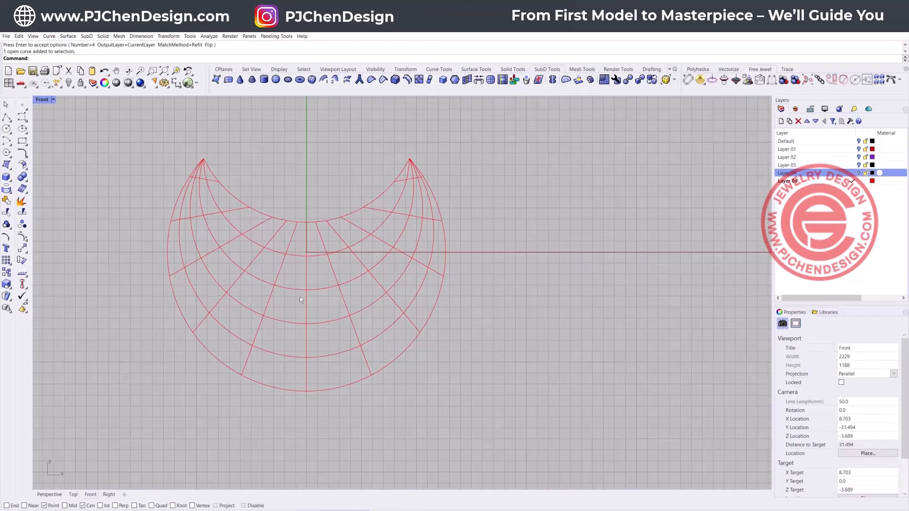
{"action": "scroll", "coordinate": [212, 269], "scroll_direction": "down", "scroll_amount": 2}
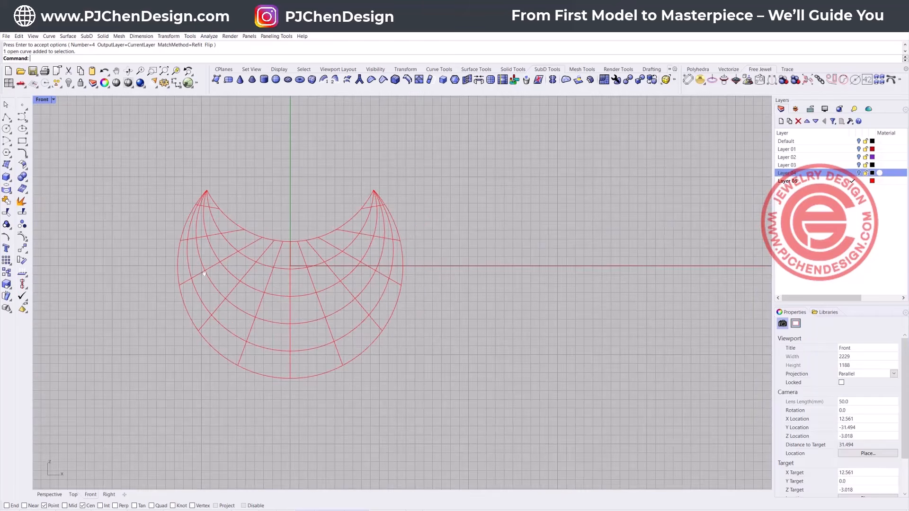
{"action": "left_click_drag", "start_coordinate": [123, 161], "coordinate": [530, 453]}
{"action": "left_click", "coordinate": [474, 347]}
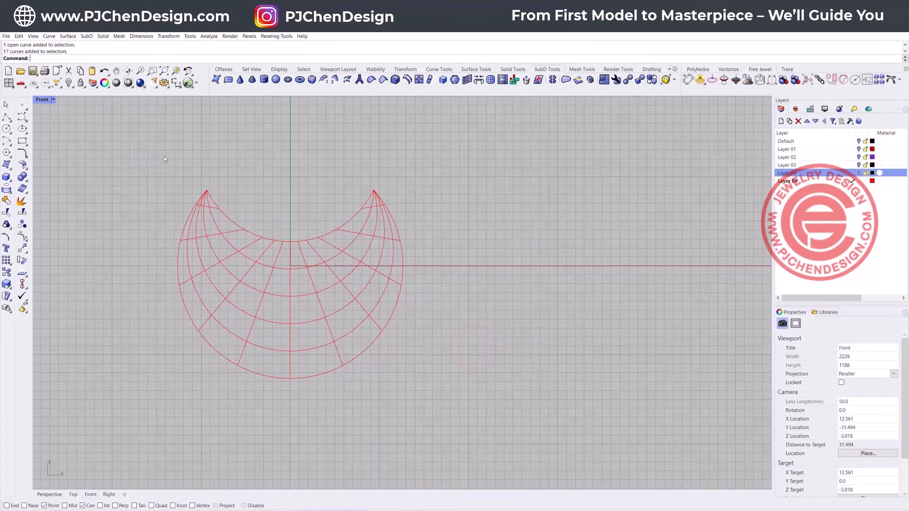
Split the crescent's six arcs with all the pattern curves as cutting objects and check the resulting segments
{"action": "left_click", "coordinate": [22, 213]}
{"action": "left_click_drag", "start_coordinate": [274, 320], "coordinate": [279, 277]}
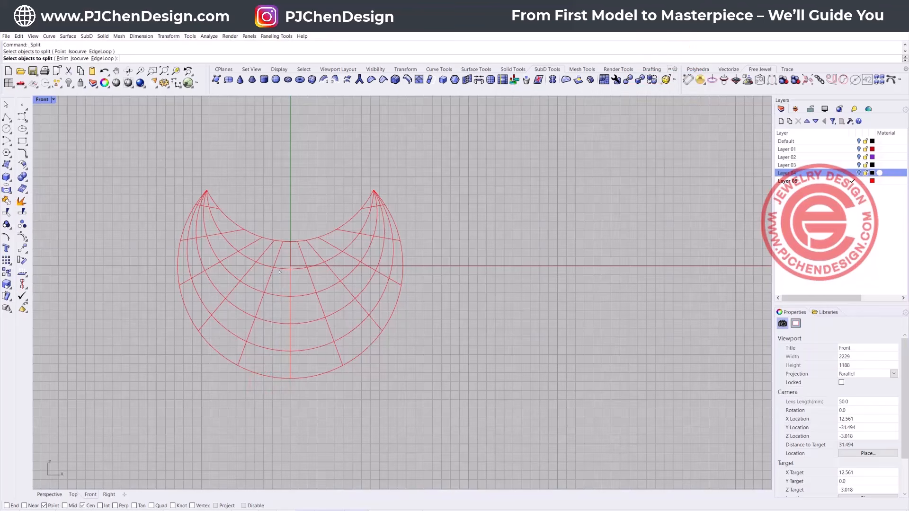
{"action": "left_click", "coordinate": [321, 374]}
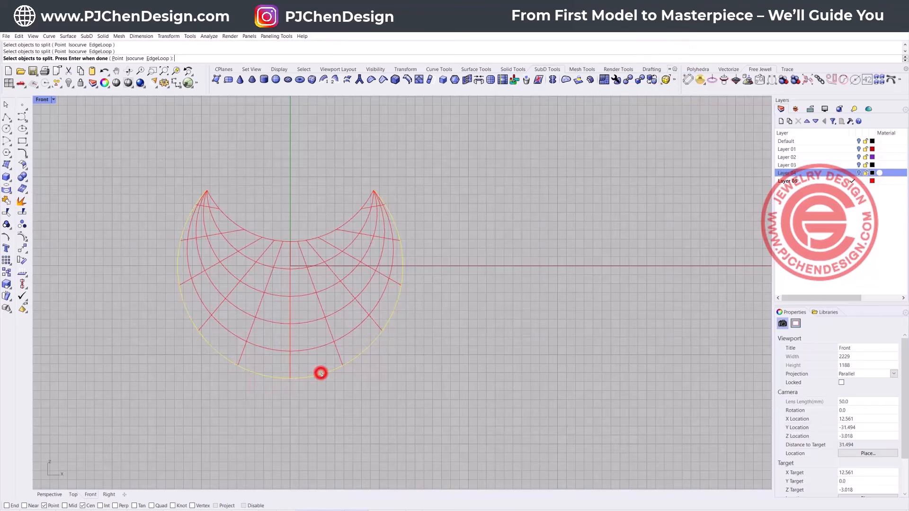
{"action": "left_click", "coordinate": [318, 347]}
{"action": "left_click", "coordinate": [310, 317]}
{"action": "left_click", "coordinate": [309, 294]}
{"action": "left_click", "coordinate": [294, 268]}
{"action": "left_click", "coordinate": [294, 242]}
{"action": "left_click", "coordinate": [311, 322]}
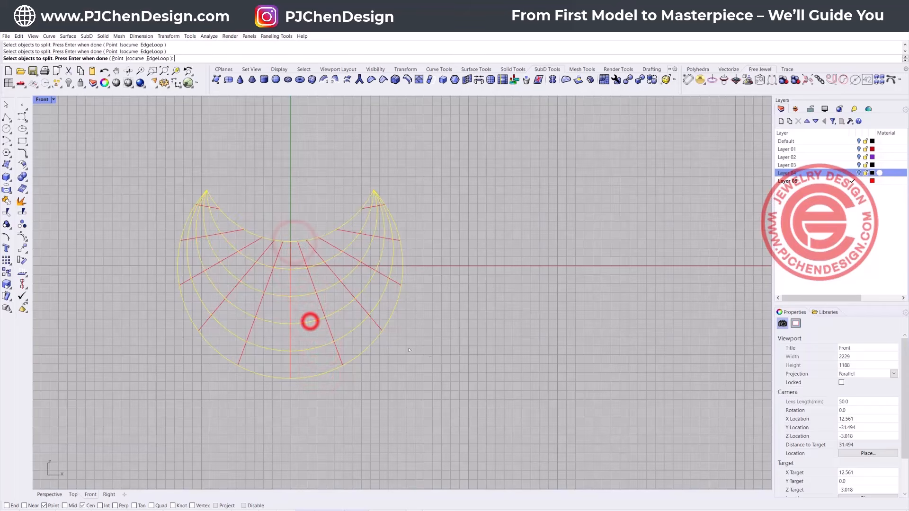
{"action": "key", "text": "Return"}
{"action": "left_click_drag", "start_coordinate": [115, 146], "coordinate": [628, 473]}
{"action": "key", "text": "Return"}
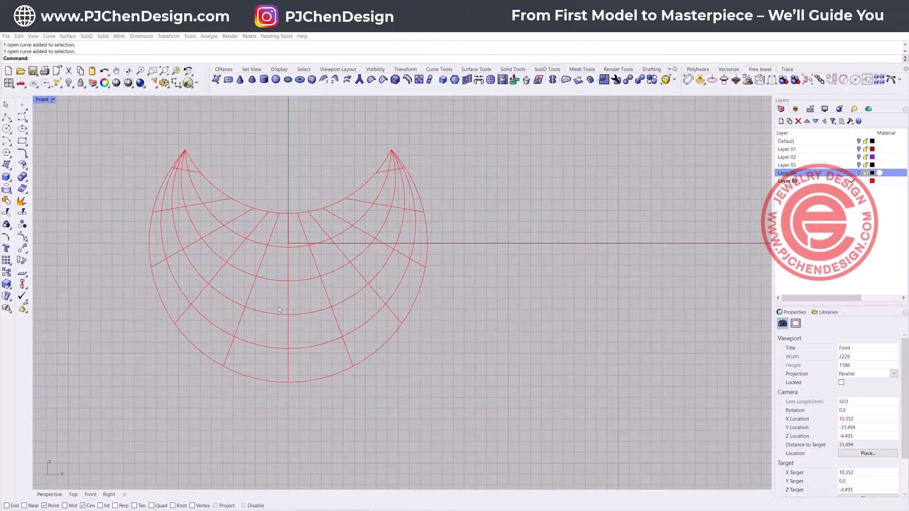
{"action": "left_click", "coordinate": [321, 378]}
{"action": "left_click", "coordinate": [334, 339]}
{"action": "left_click", "coordinate": [321, 310]}
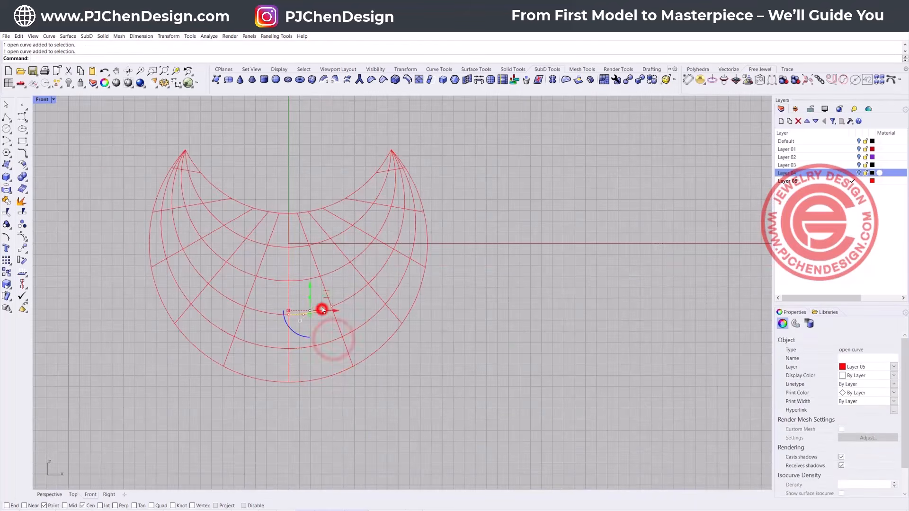
{"action": "left_click", "coordinate": [316, 279]}
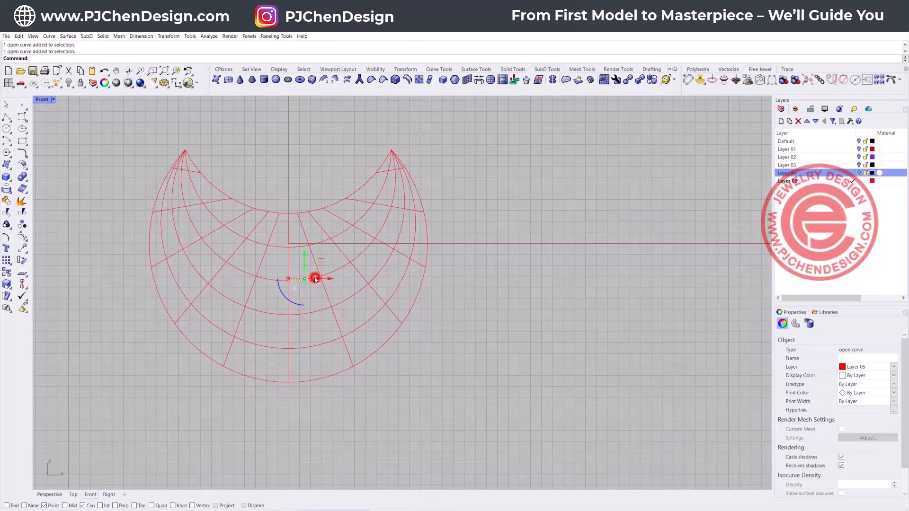
{"action": "left_click", "coordinate": [440, 385]}
Split all the radial lines with the whole set of pattern curves as cutting objects and check the resulting pieces
{"action": "scroll", "coordinate": [186, 172], "scroll_direction": "up", "scroll_amount": 3}
{"action": "left_click", "coordinate": [198, 172]}
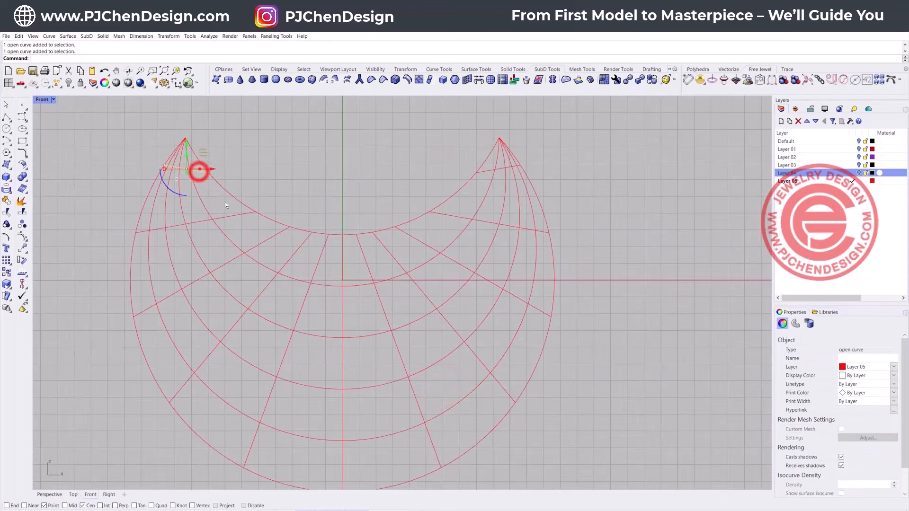
{"action": "left_click", "coordinate": [240, 217], "text": "shift"}
{"action": "left_click", "coordinate": [275, 242], "text": "shift"}
{"action": "left_click_drag", "start_coordinate": [404, 256], "coordinate": [289, 250], "text": "shift"}
{"action": "left_click", "coordinate": [271, 237], "text": "shift"}
{"action": "left_click", "coordinate": [415, 237], "text": "shift"}
{"action": "left_click", "coordinate": [462, 216], "text": "shift"}
{"action": "left_click", "coordinate": [488, 171], "text": "shift"}
{"action": "scroll", "coordinate": [403, 232], "scroll_direction": "down", "scroll_amount": 4}
{"action": "left_click", "coordinate": [22, 213]}
{"action": "left_click_drag", "start_coordinate": [209, 130], "coordinate": [696, 478]}
{"action": "right_click", "coordinate": [587, 377]}
{"action": "left_click", "coordinate": [417, 260]}
{"action": "left_click", "coordinate": [405, 244]}
{"action": "left_click", "coordinate": [400, 278]}
{"action": "left_click", "coordinate": [410, 315]}
{"action": "left_click", "coordinate": [527, 392]}
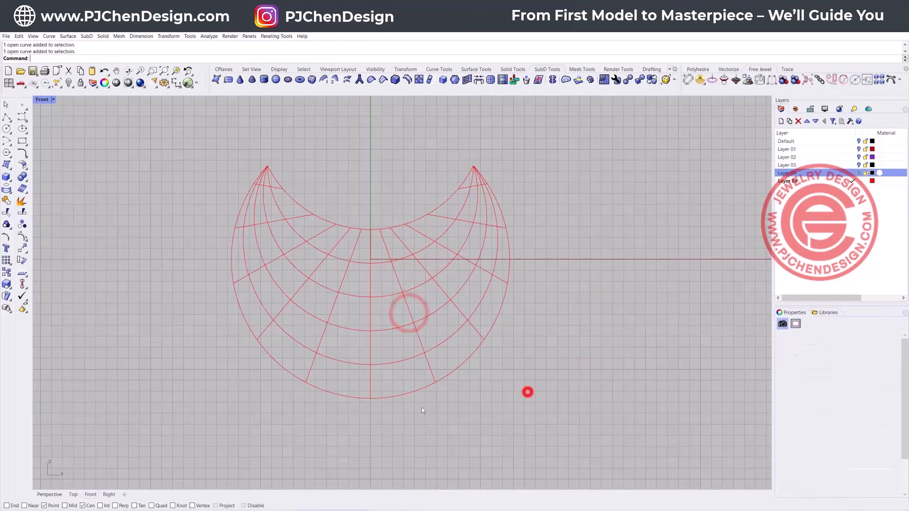
Delete every other segment of the crescent's outer arc on its right half
{"action": "scroll", "coordinate": [365, 391], "scroll_direction": "up", "scroll_amount": 3}
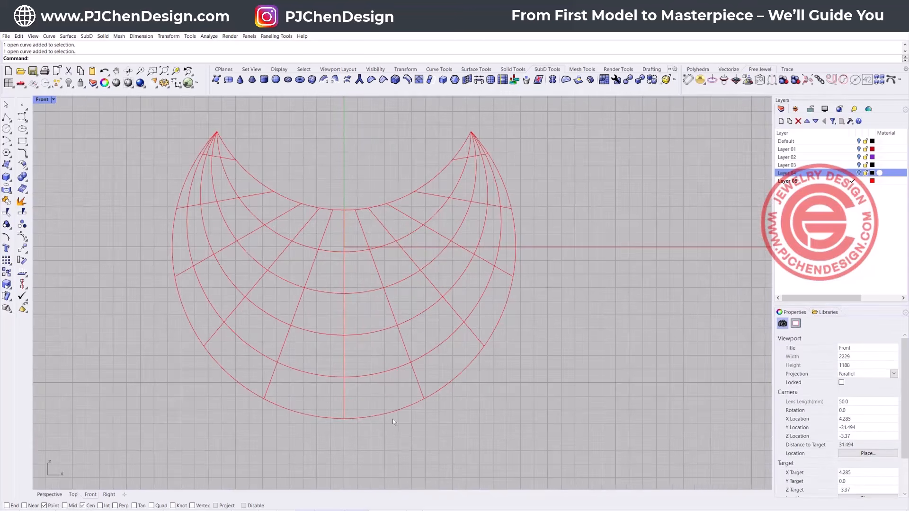
{"action": "key", "text": "Delete"}
{"action": "left_click", "coordinate": [508, 313]}
{"action": "key", "text": "Delete"}
{"action": "left_click", "coordinate": [505, 194]}
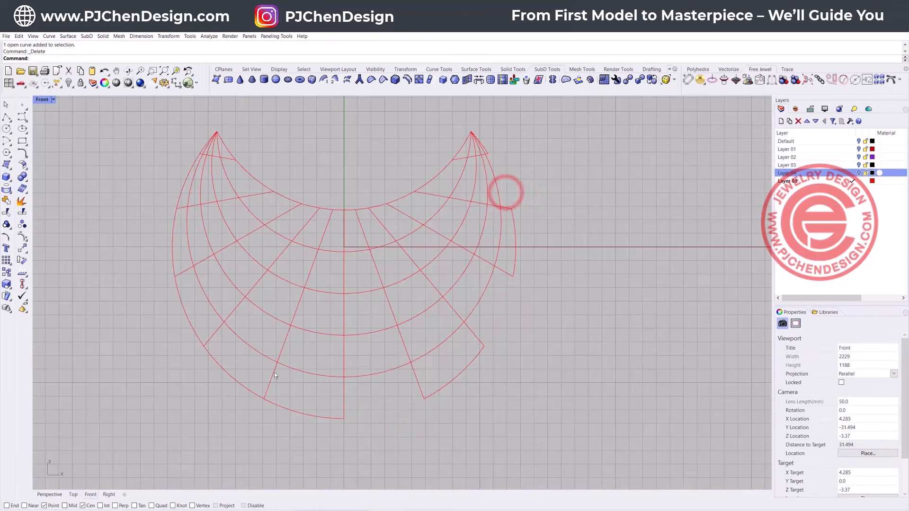
Delete the converging curve pieces above the uppermost short radial lines at both crescent tips
{"action": "left_click_drag", "start_coordinate": [442, 131], "coordinate": [442, 131]}
{"action": "key", "text": "Delete"}
{"action": "left_click_drag", "start_coordinate": [232, 140], "coordinate": [203, 127]}
{"action": "key", "text": "Delete"}
{"action": "scroll", "coordinate": [483, 146], "scroll_direction": "up", "scroll_amount": 6}
{"action": "left_click", "coordinate": [493, 163]}
{"action": "scroll", "coordinate": [507, 170], "scroll_direction": "down", "scroll_amount": 6}
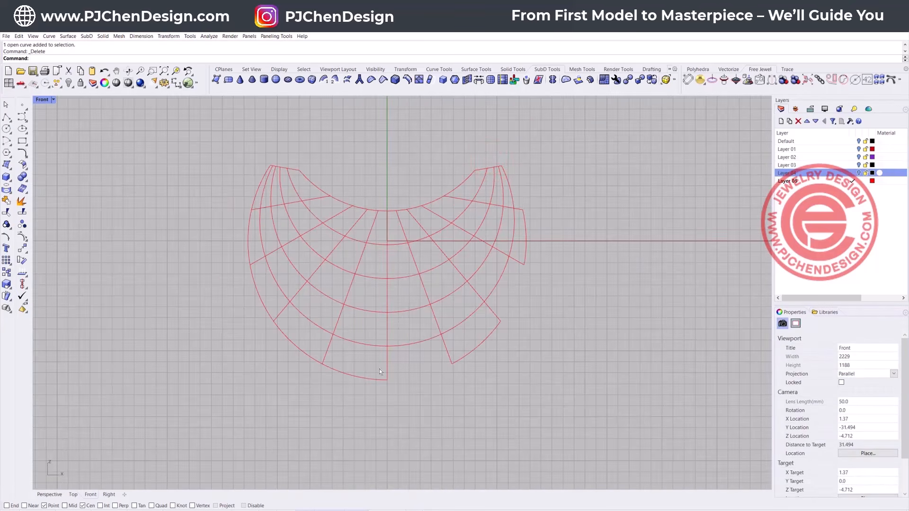
Delete every other segment of the crescent's outer arc on its left half
{"action": "left_click", "coordinate": [299, 351]}
{"action": "key", "text": "Delete"}
{"action": "left_click", "coordinate": [249, 227]}
{"action": "key", "text": "Delete"}
Delete every other segment of the short radial line closing the crescent's left end
{"action": "scroll", "coordinate": [275, 166], "scroll_direction": "up", "scroll_amount": 5}
{"action": "key", "text": "Delete"}
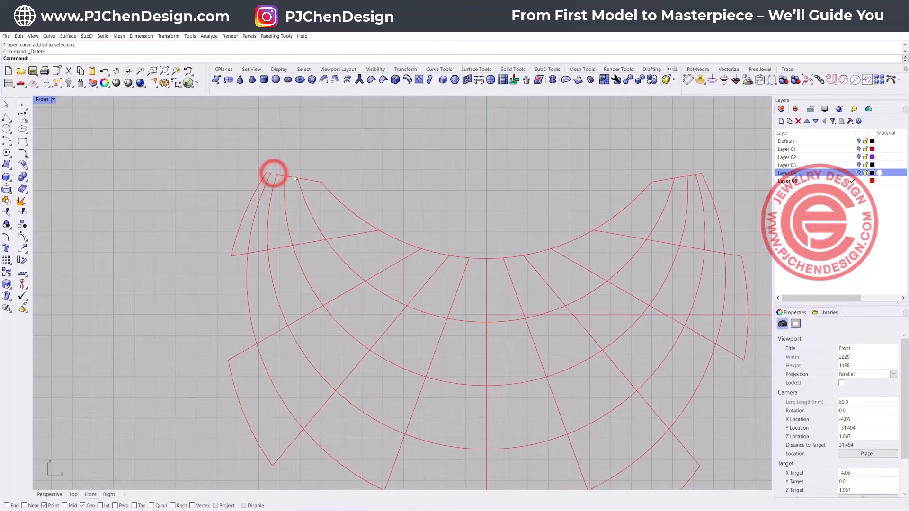
{"action": "left_click", "coordinate": [294, 178]}
{"action": "key", "text": "Delete"}
Delete every other segment of the crescent's inner arc on its left half
{"action": "left_click", "coordinate": [382, 232]}
{"action": "key", "text": "Delete"}
{"action": "left_click", "coordinate": [460, 257]}
{"action": "key", "text": "Delete"}
{"action": "left_click", "coordinate": [518, 258]}
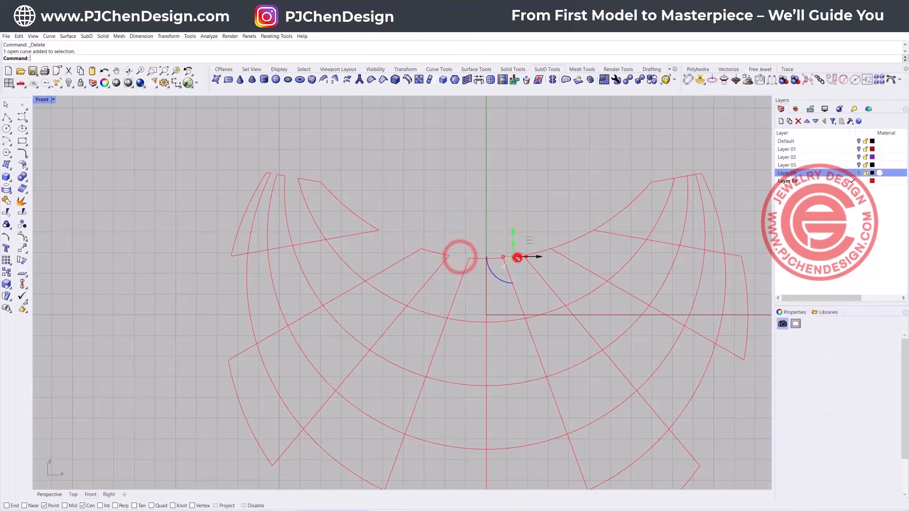
{"action": "key", "text": "Delete"}
{"action": "key", "text": "ctrl+z"}
Delete every other segment of the inner arc on the right half, starting directly beside the vertical centre line
{"action": "left_click", "coordinate": [497, 258]}
{"action": "key", "text": "Delete"}
{"action": "left_click", "coordinate": [537, 252]}
{"action": "key", "text": "Delete"}
{"action": "left_click", "coordinate": [610, 214]}
Delete every other segment of the short radial line closing the crescent's right end
{"action": "scroll", "coordinate": [654, 179], "scroll_direction": "down", "scroll_amount": 5}
{"action": "scroll", "coordinate": [554, 190], "scroll_direction": "up", "scroll_amount": 5}
{"action": "left_click", "coordinate": [559, 172]}
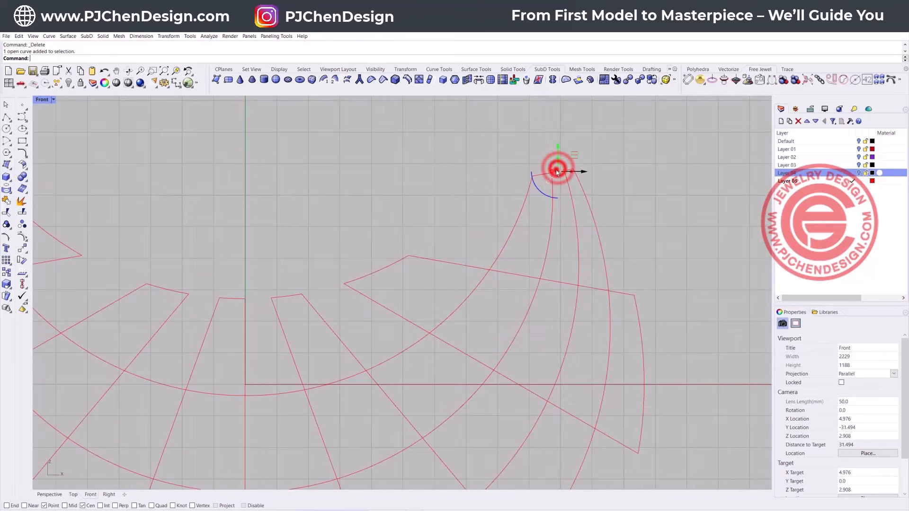
{"action": "key", "text": "Delete"}
{"action": "scroll", "coordinate": [505, 286], "scroll_direction": "down", "scroll_amount": 5}
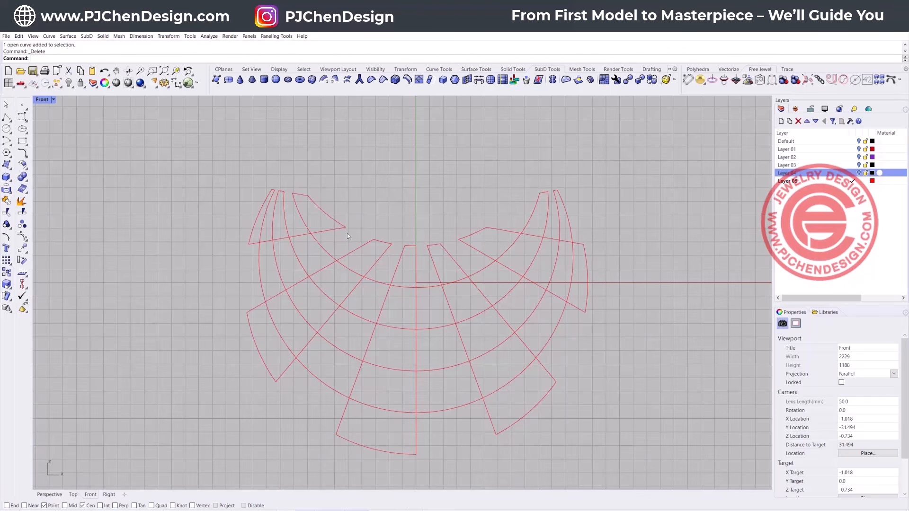
Join the edge curves of three alternate cells at the crescent's left end into closed curves
{"action": "left_click_drag", "start_coordinate": [308, 197], "coordinate": [300, 186]}
{"action": "scroll", "coordinate": [327, 207], "scroll_direction": "up", "scroll_amount": 1}
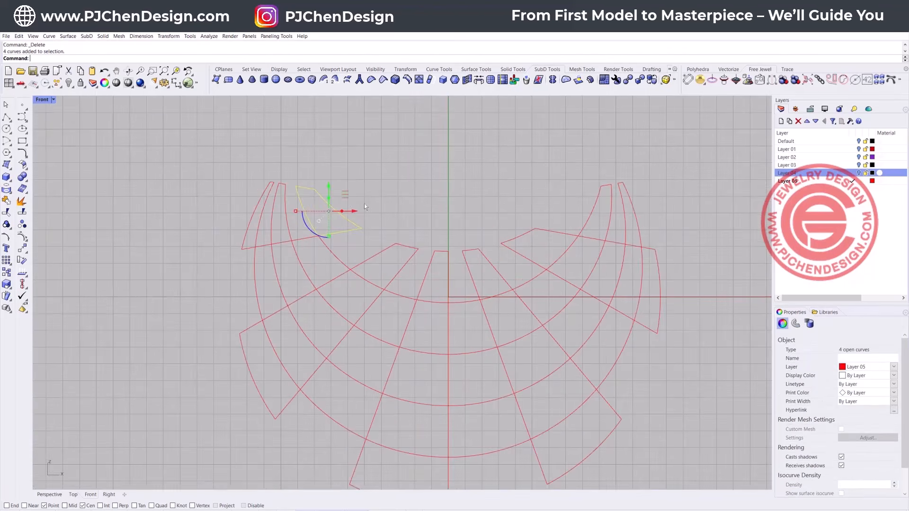
{"action": "left_click", "coordinate": [283, 243], "text": "shift"}
{"action": "left_click_drag", "start_coordinate": [288, 197], "coordinate": [255, 166], "text": "shift"}
{"action": "left_click", "coordinate": [251, 250], "text": "shift"}
{"action": "left_click", "coordinate": [7, 201]}
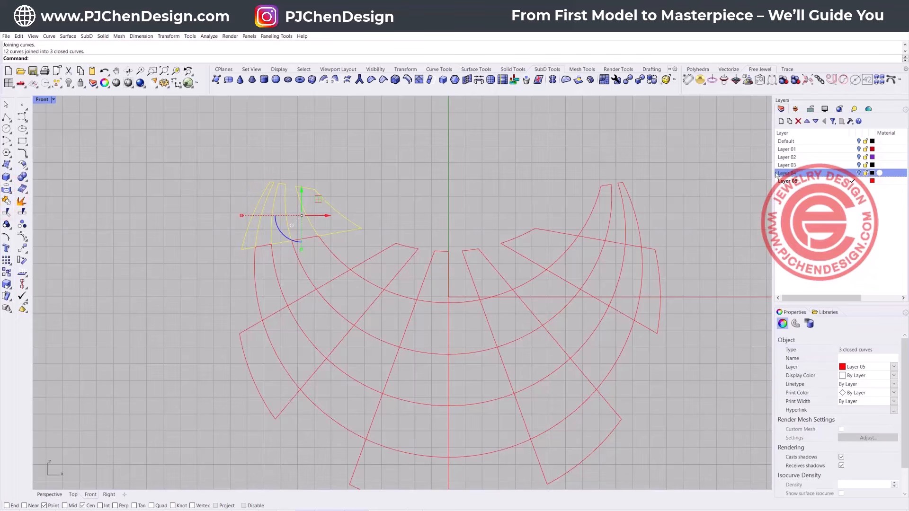
Create a new green layer and move the three joined cells at the crescent's left end onto it
{"action": "left_click", "coordinate": [779, 125]}
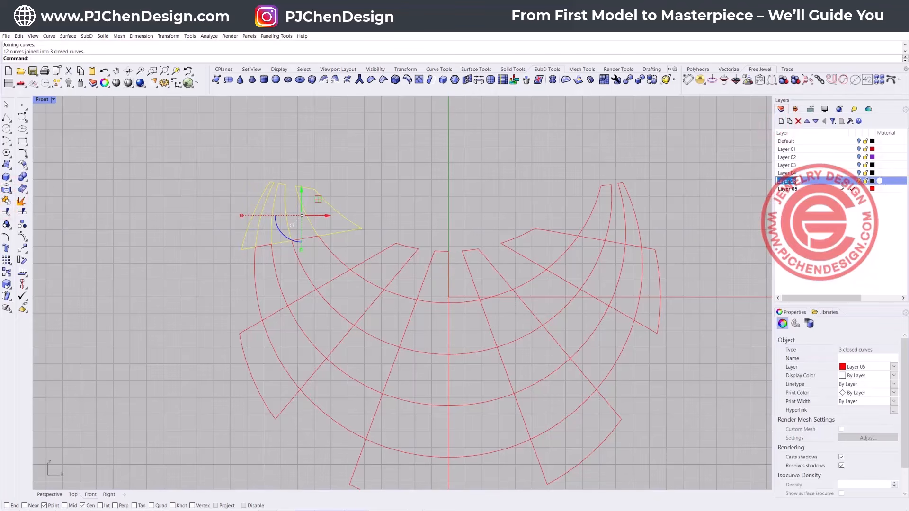
{"action": "left_click", "coordinate": [872, 181]}
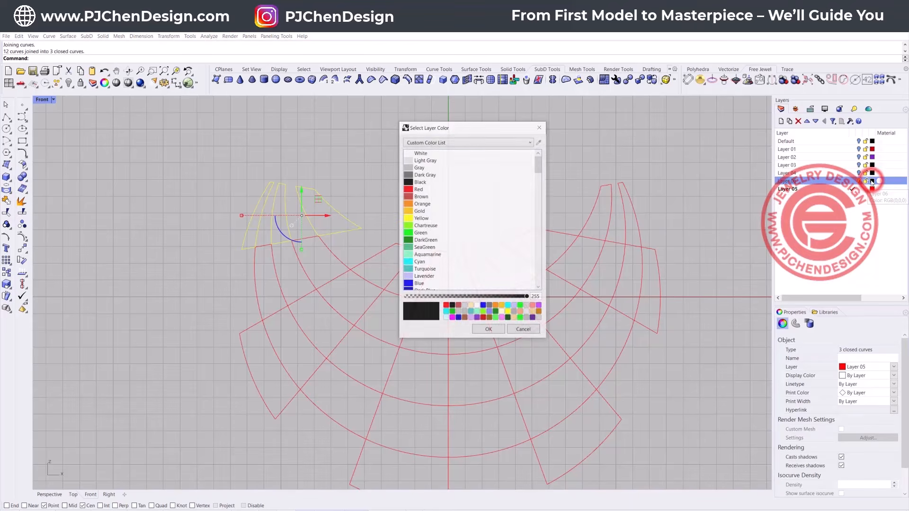
{"action": "left_click", "coordinate": [408, 234]}
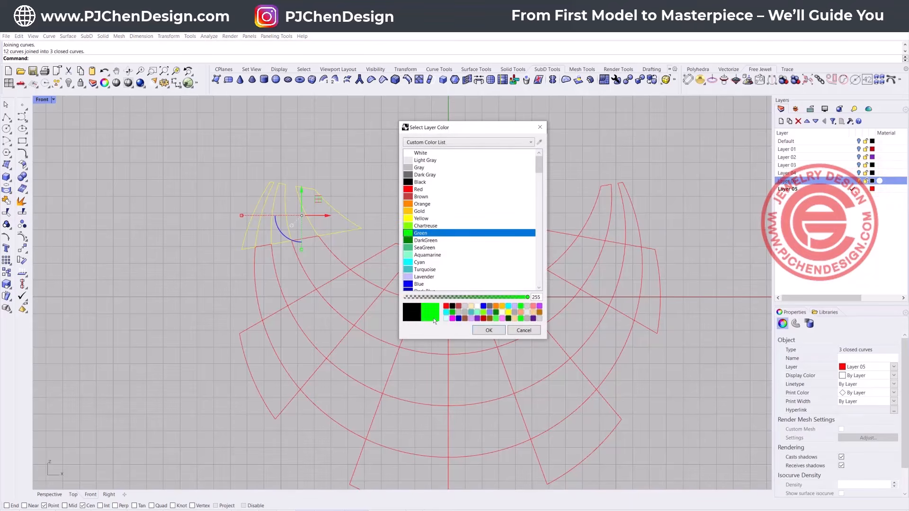
{"action": "left_click", "coordinate": [488, 331]}
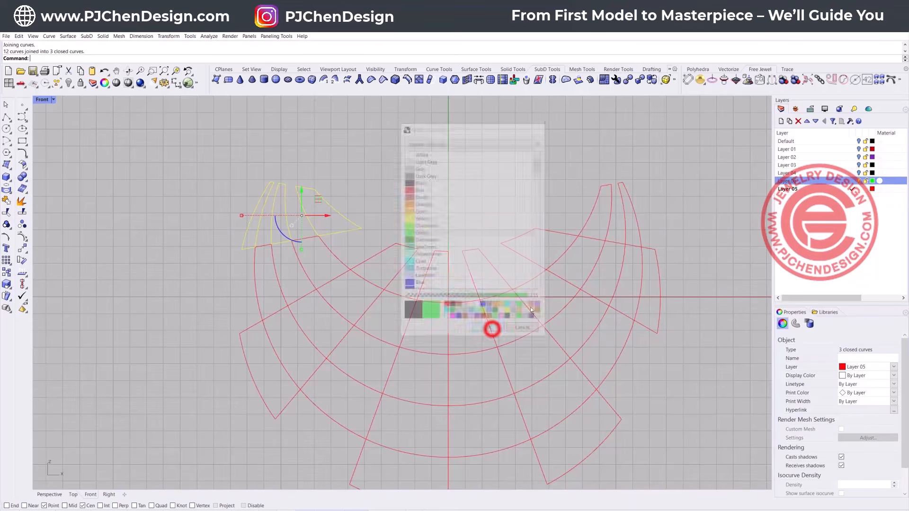
{"action": "right_click", "coordinate": [834, 184]}
{"action": "left_click", "coordinate": [834, 306]}
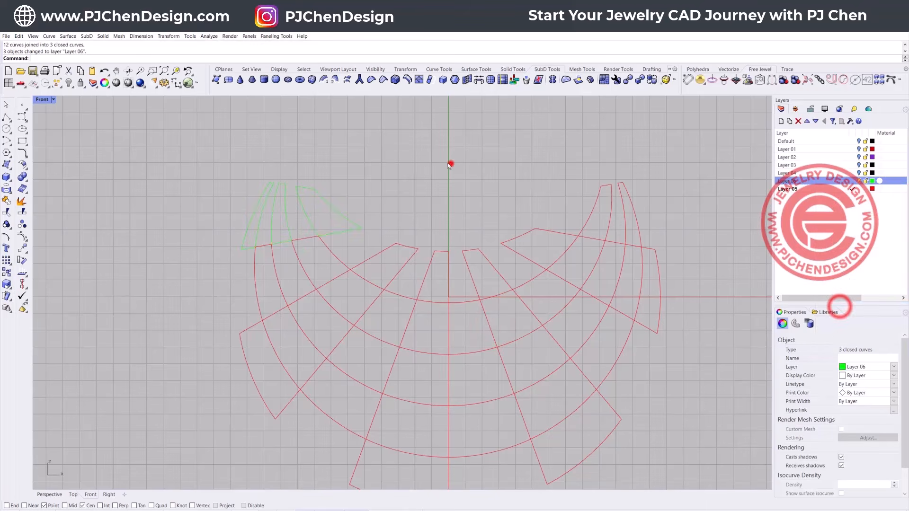
{"action": "left_click", "coordinate": [451, 163]}
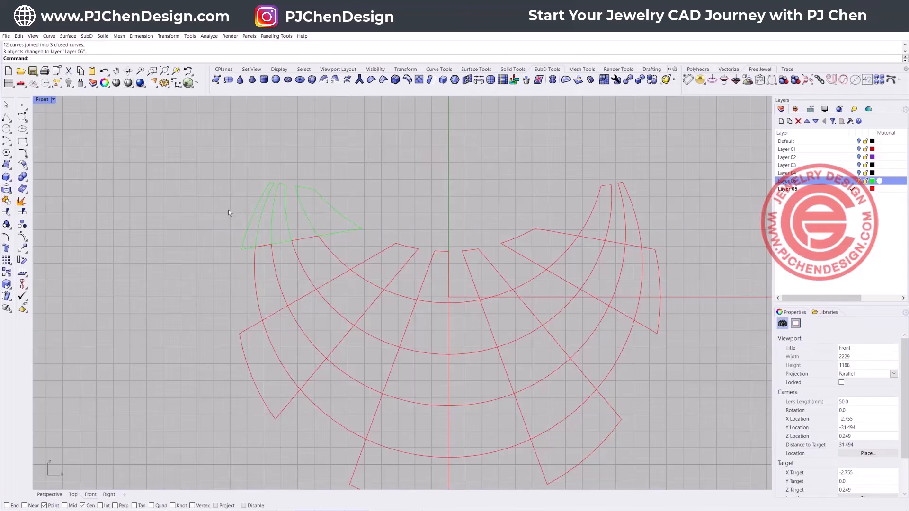
Join the edges of the two alternate cells in the second column from the left and move them to the green layer
{"action": "left_click", "coordinate": [291, 234]}
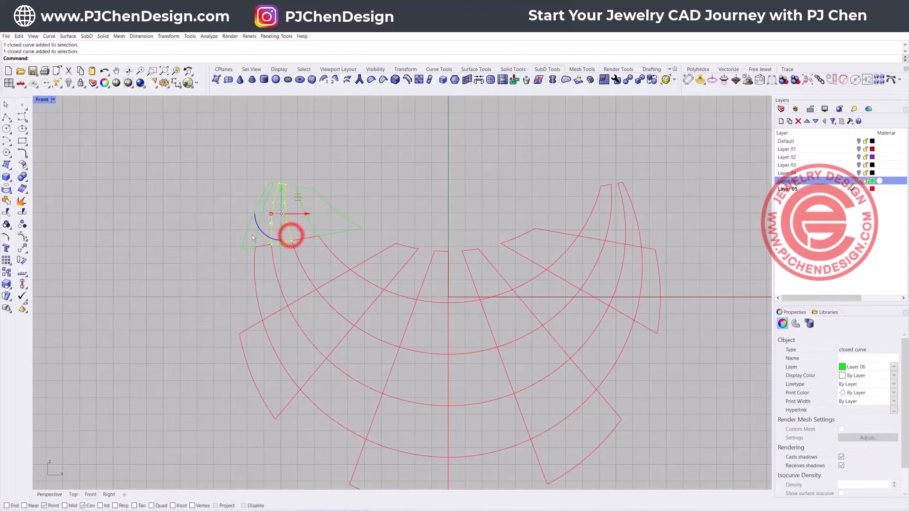
{"action": "left_click_drag", "start_coordinate": [255, 239], "coordinate": [273, 233]}
{"action": "left_click_drag", "start_coordinate": [343, 251], "coordinate": [243, 277]}
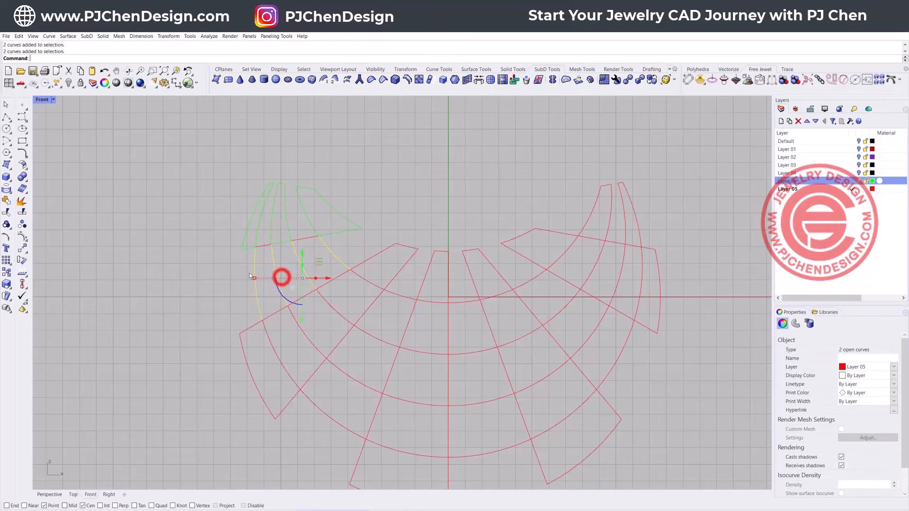
{"action": "left_click", "coordinate": [264, 246], "text": "shift"}
{"action": "left_click", "coordinate": [280, 309], "text": "shift"}
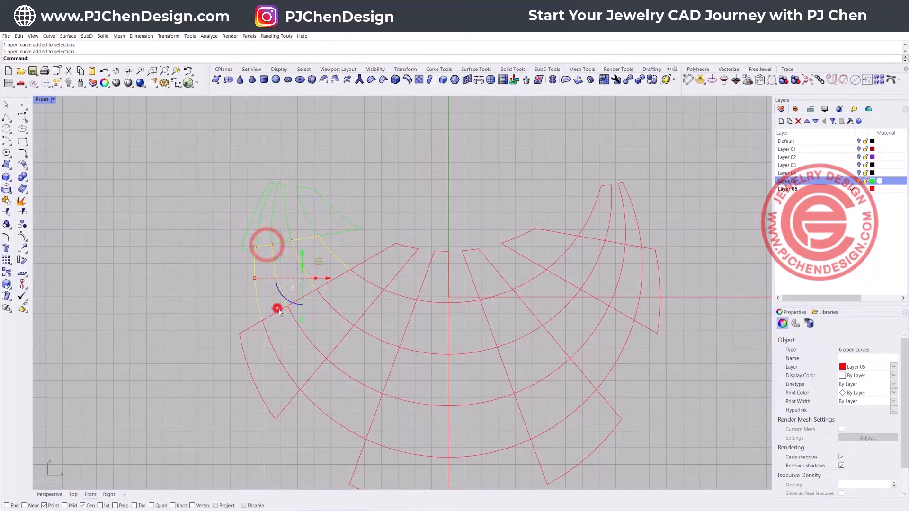
{"action": "left_click", "coordinate": [330, 279], "text": "shift"}
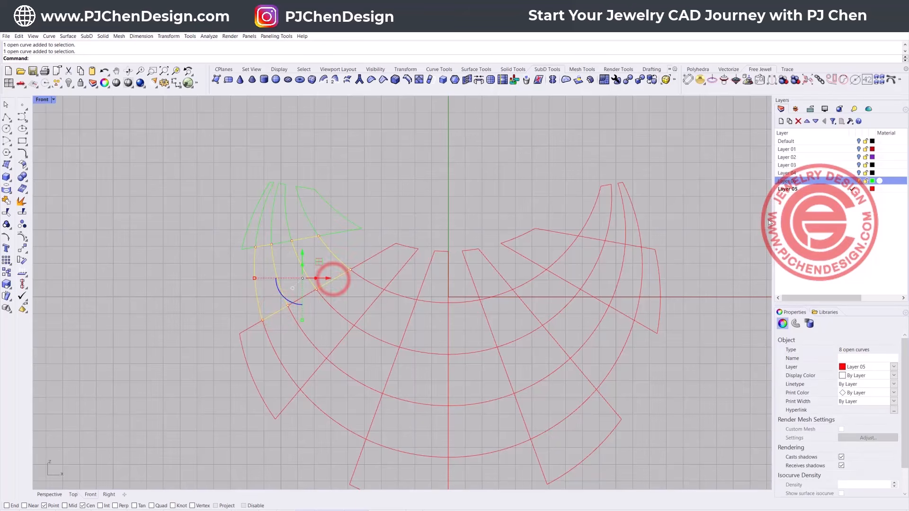
{"action": "left_click", "coordinate": [6, 200]}
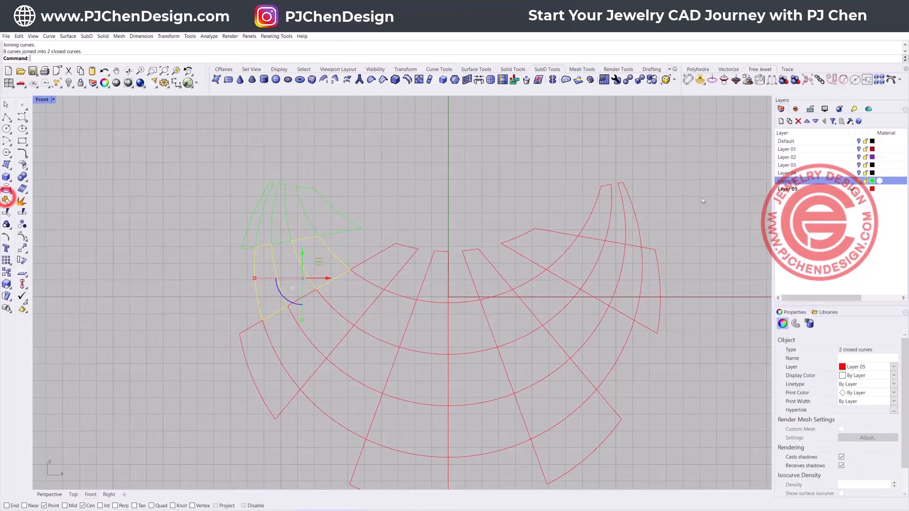
{"action": "right_click", "coordinate": [804, 186]}
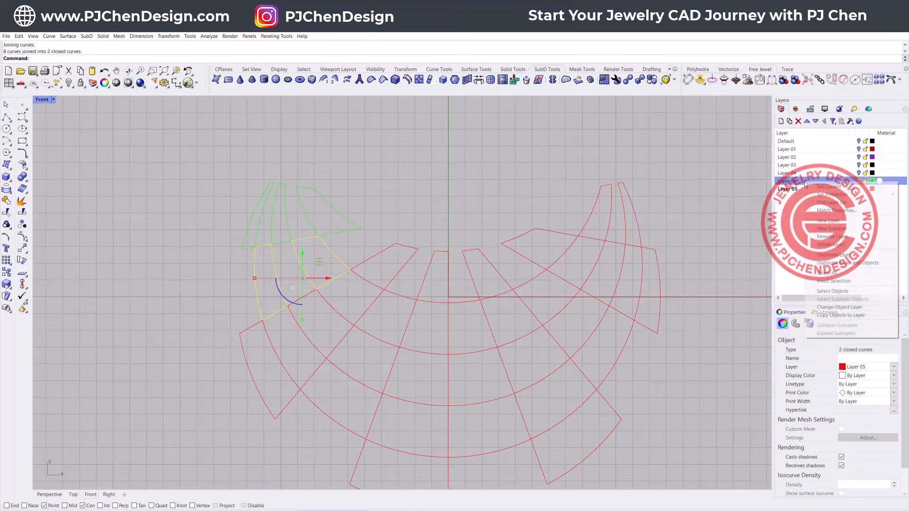
{"action": "left_click", "coordinate": [840, 306]}
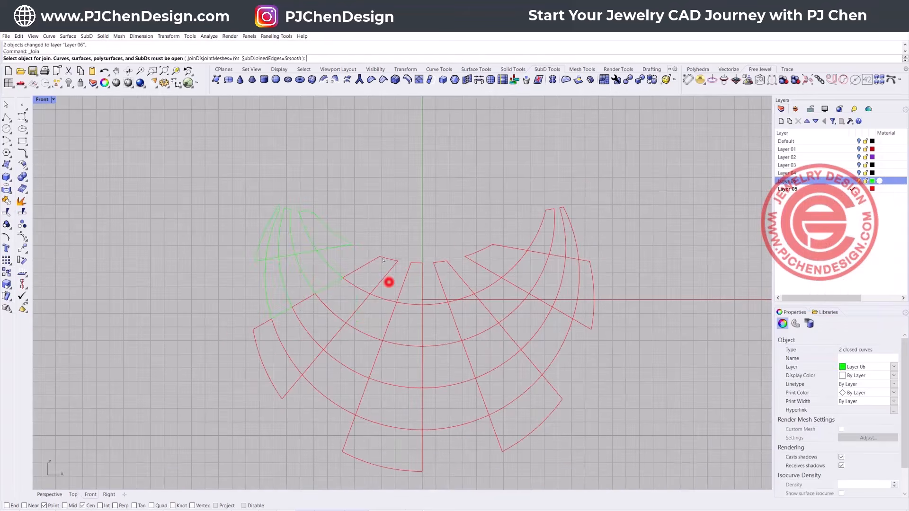
Join the alternate cells in the middle columns of the crescent's left half and move them to the green layer
{"action": "left_click", "coordinate": [359, 309]}
{"action": "left_click", "coordinate": [312, 360], "text": "shift"}
{"action": "left_click", "coordinate": [6, 200]}
{"action": "right_click", "coordinate": [817, 182]}
{"action": "left_click", "coordinate": [840, 306]}
Join the alternate cells directly left of the vertical centre line into closed curves and move them to the green layer
{"action": "left_click", "coordinate": [414, 345], "text": "shift"}
{"action": "left_click", "coordinate": [417, 430], "text": "shift"}
{"action": "left_click", "coordinate": [423, 439], "text": "shift"}
{"action": "left_click", "coordinate": [407, 472], "text": "shift"}
{"action": "left_click", "coordinate": [6, 200]}
{"action": "right_click", "coordinate": [803, 182]}
{"action": "left_click", "coordinate": [837, 309]}
Join the two alternate cells directly right of the vertical centre line and move them to the green layer
{"action": "left_click", "coordinate": [437, 303]}
{"action": "left_click", "coordinate": [483, 398], "text": "shift"}
{"action": "right_click", "coordinate": [817, 181]}
{"action": "left_click", "coordinate": [847, 308]}
Join the three alternate cells in the second column right of the centre line and move them to the green layer
{"action": "left_click", "coordinate": [511, 338], "text": "shift"}
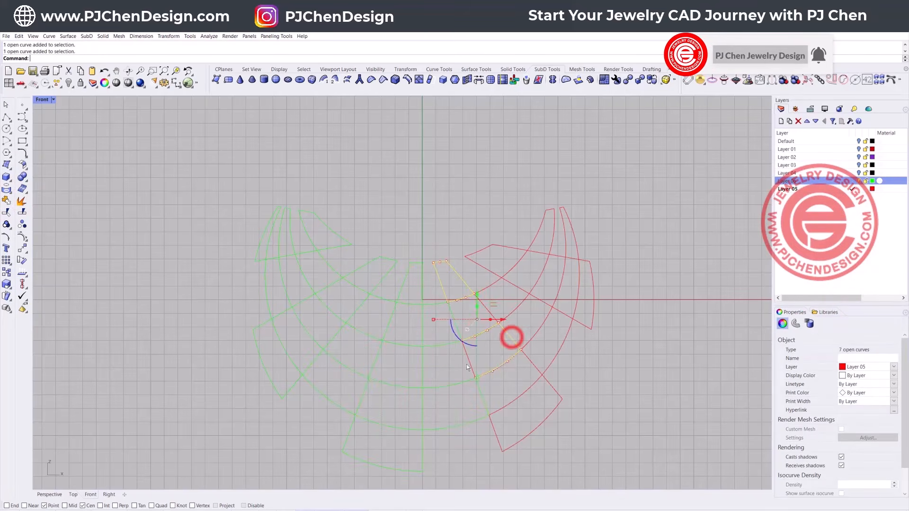
{"action": "left_click", "coordinate": [6, 200]}
{"action": "right_click", "coordinate": [817, 181]}
{"action": "left_click", "coordinate": [840, 308]}
Join the alternate cells in the third column right of the centre line and move them to the green layer
{"action": "left_click", "coordinate": [520, 304]}
{"action": "left_click", "coordinate": [490, 285], "text": "shift"}
{"action": "left_click", "coordinate": [515, 285], "text": "shift"}
{"action": "left_click", "coordinate": [562, 313], "text": "shift"}
{"action": "left_click", "coordinate": [6, 200]}
{"action": "right_click", "coordinate": [816, 182]}
{"action": "left_click", "coordinate": [841, 307]}
Join the alternate cells in the second-to-last column of the right half and move them to the green layer
{"action": "left_click", "coordinate": [560, 254], "text": "shift"}
{"action": "left_click", "coordinate": [486, 250], "text": "shift"}
{"action": "right_click", "coordinate": [805, 181]}
{"action": "left_click", "coordinate": [841, 308]}
Join the two remaining cells at the crescent's right tip and move them to the green layer
{"action": "left_click_drag", "start_coordinate": [506, 176], "coordinate": [591, 268]}
{"action": "left_click", "coordinate": [6, 200]}
{"action": "right_click", "coordinate": [793, 181]}
{"action": "left_click", "coordinate": [835, 308]}
{"action": "left_click", "coordinate": [674, 259]}
Select individual cells across the pattern to check that each one is a separate closed curve
{"action": "right_click_drag", "start_coordinate": [267, 245], "coordinate": [220, 229]}
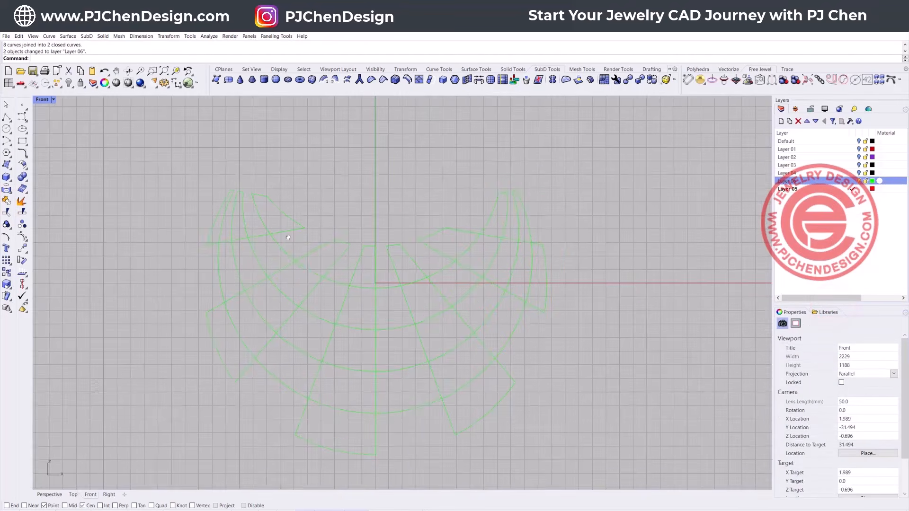
{"action": "left_click", "coordinate": [360, 258]}
{"action": "left_click_drag", "start_coordinate": [397, 290], "coordinate": [338, 366]}
{"action": "left_click", "coordinate": [288, 326]}
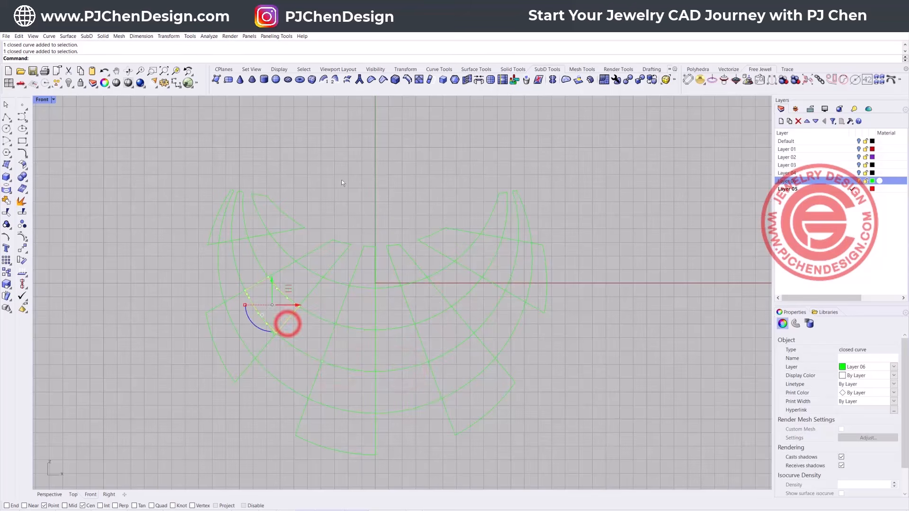
{"action": "left_click", "coordinate": [377, 158]}
Select all the closed cell curves and extrude them straight into solids, setting the depth in the Top view
{"action": "scroll", "coordinate": [189, 165], "scroll_direction": "down", "scroll_amount": 3}
{"action": "left_click_drag", "start_coordinate": [132, 142], "coordinate": [558, 420]}
{"action": "double_click", "coordinate": [36, 99]}
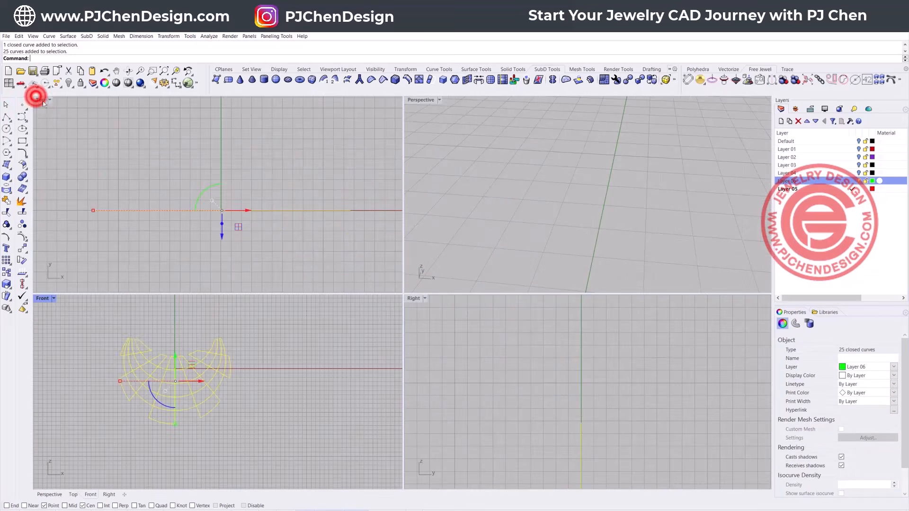
{"action": "left_click", "coordinate": [102, 37]}
{"action": "mouse_move", "coordinate": [142, 163]}
{"action": "left_click", "coordinate": [205, 163]}
{"action": "right_click", "coordinate": [217, 158]}
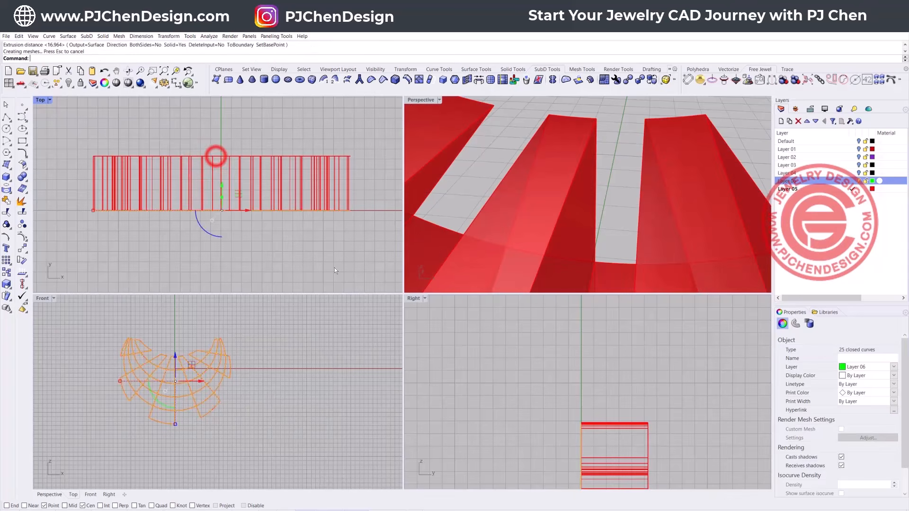
Inspect the extruded checkerboard cells in the Perspective view and undo the extrusion
{"action": "left_click", "coordinate": [320, 278]}
{"action": "left_click", "coordinate": [572, 216]}
{"action": "right_click_drag", "start_coordinate": [572, 216], "coordinate": [586, 206]}
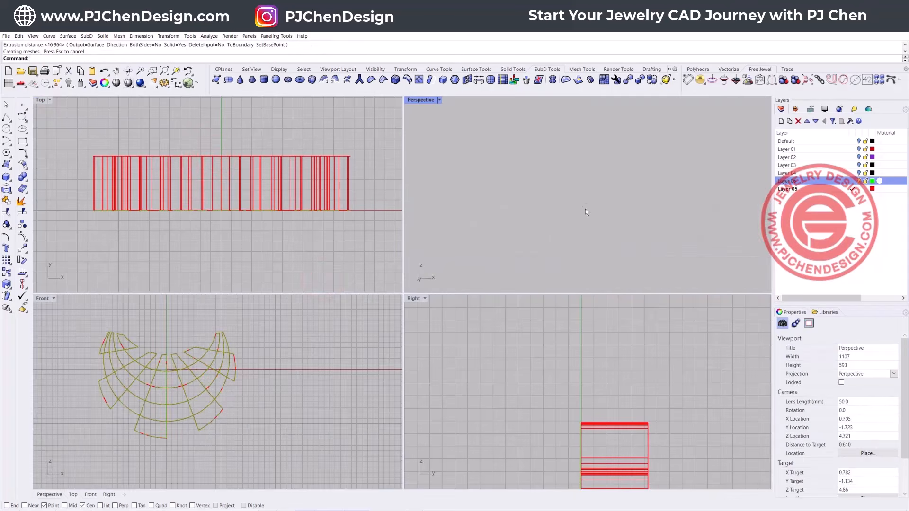
{"action": "scroll", "coordinate": [589, 257], "scroll_direction": "down", "scroll_amount": 15}
{"action": "right_click_drag", "start_coordinate": [662, 280], "coordinate": [637, 230], "text": "shift"}
{"action": "scroll", "coordinate": [585, 229], "scroll_direction": "up", "scroll_amount": 10}
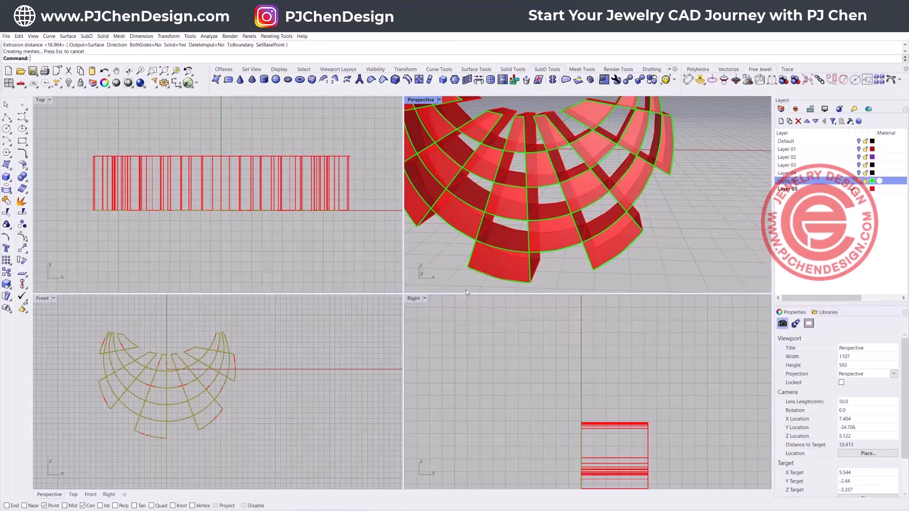
{"action": "key", "text": "ctrl+z"}
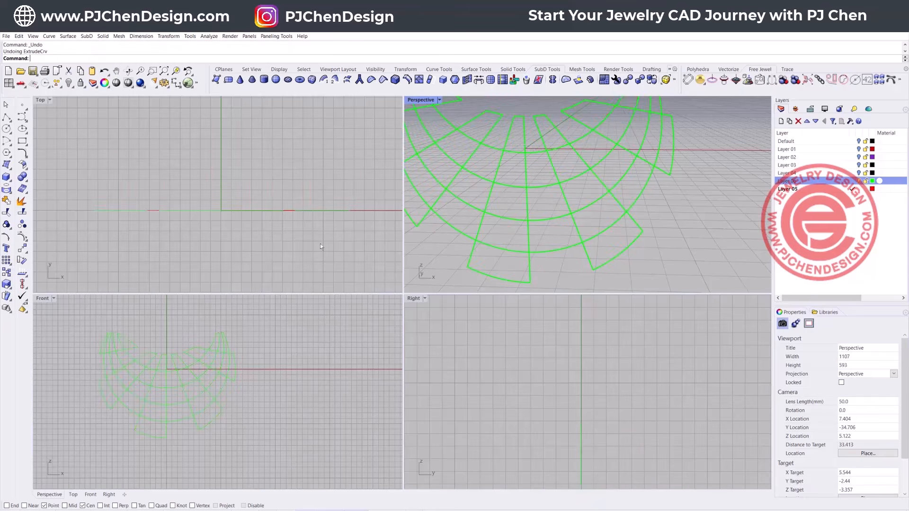
In the Front view, offset the innermost cell directly left of the centre line inward by a distance of 0.2
{"action": "double_click", "coordinate": [38, 299]}
{"action": "scroll", "coordinate": [332, 213], "scroll_direction": "up", "scroll_amount": 5}
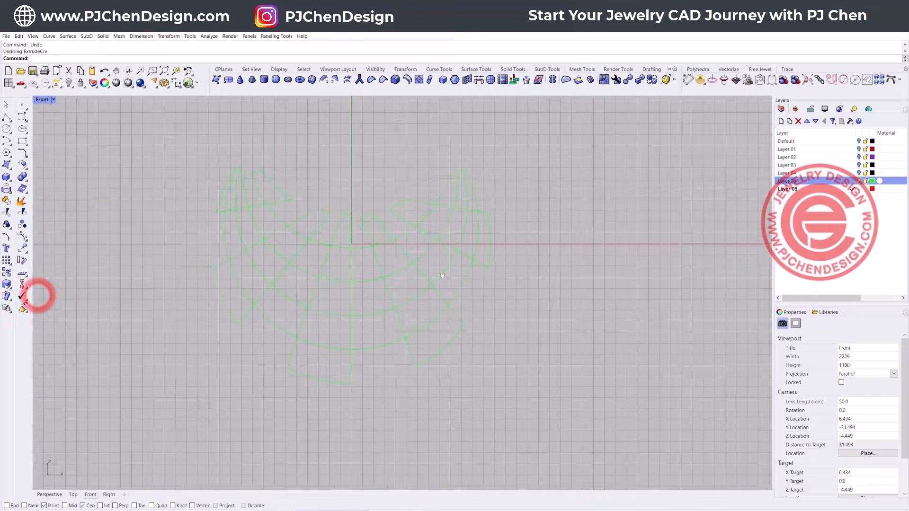
{"action": "left_click", "coordinate": [357, 219]}
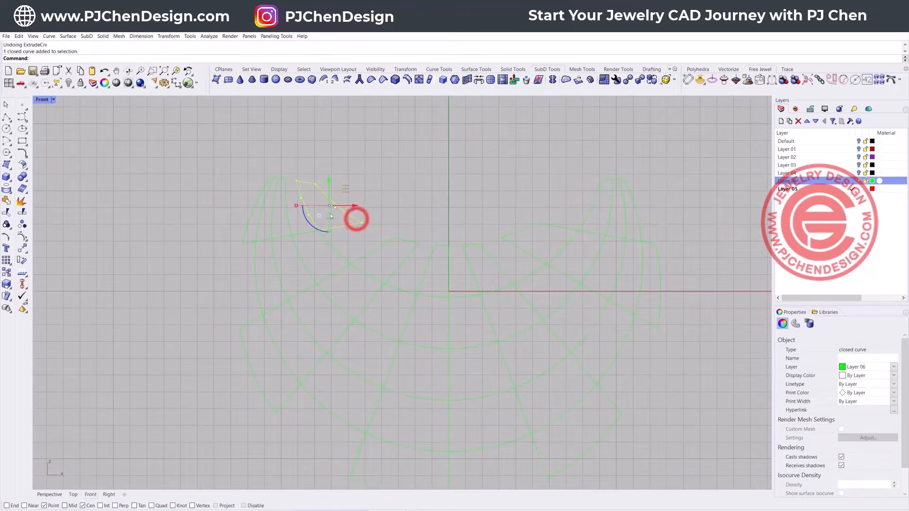
{"action": "left_click", "coordinate": [446, 248]}
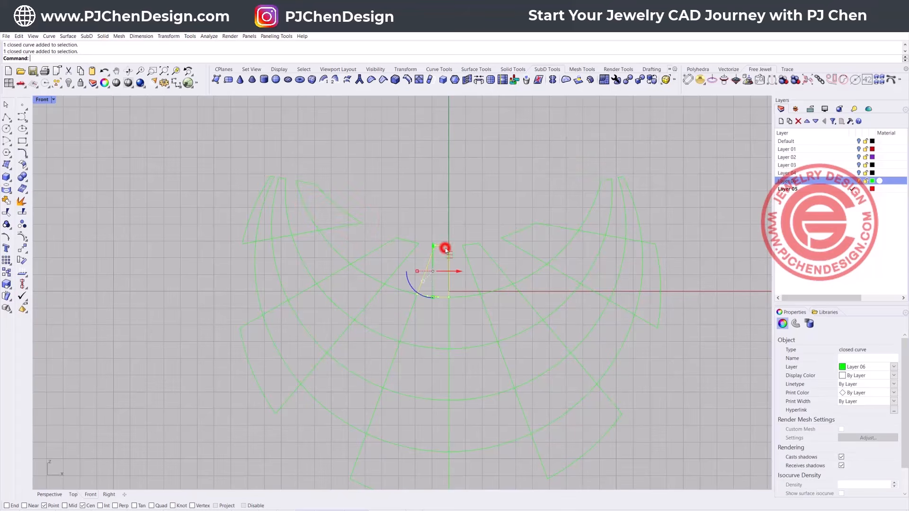
{"action": "left_click", "coordinate": [22, 152]}
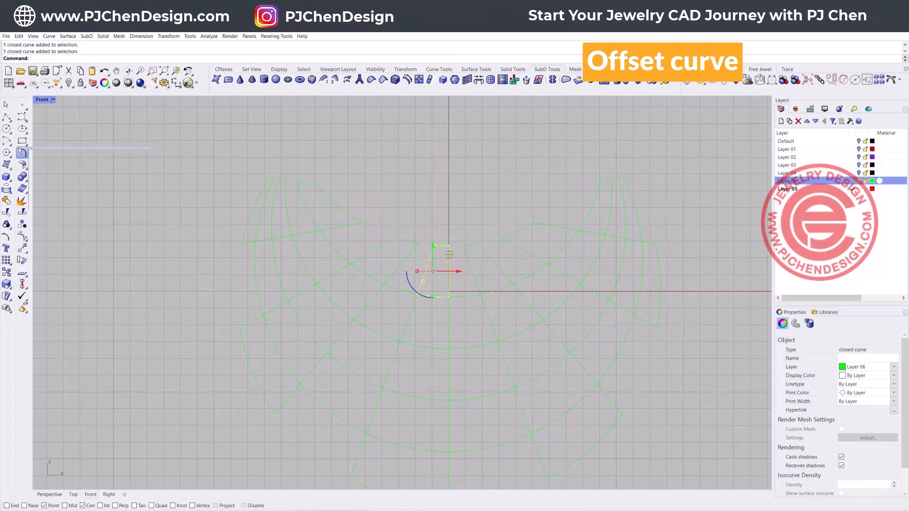
{"action": "left_click", "coordinate": [136, 158]}
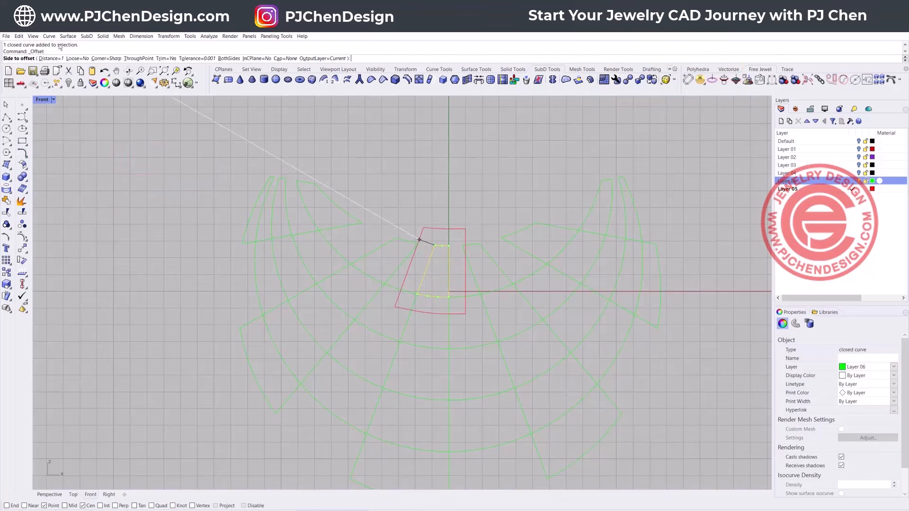
{"action": "left_click", "coordinate": [51, 58]}
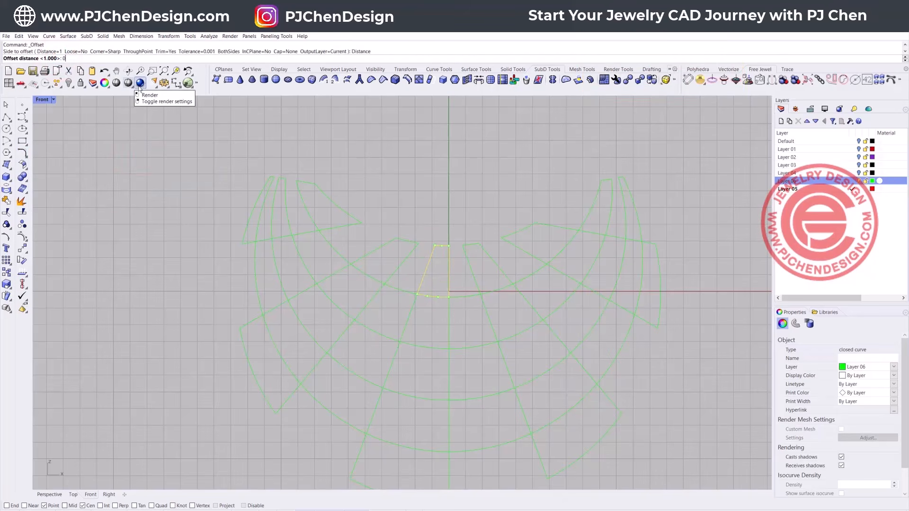
{"action": "type", "text": "0.2"}
{"action": "key", "text": "Return"}
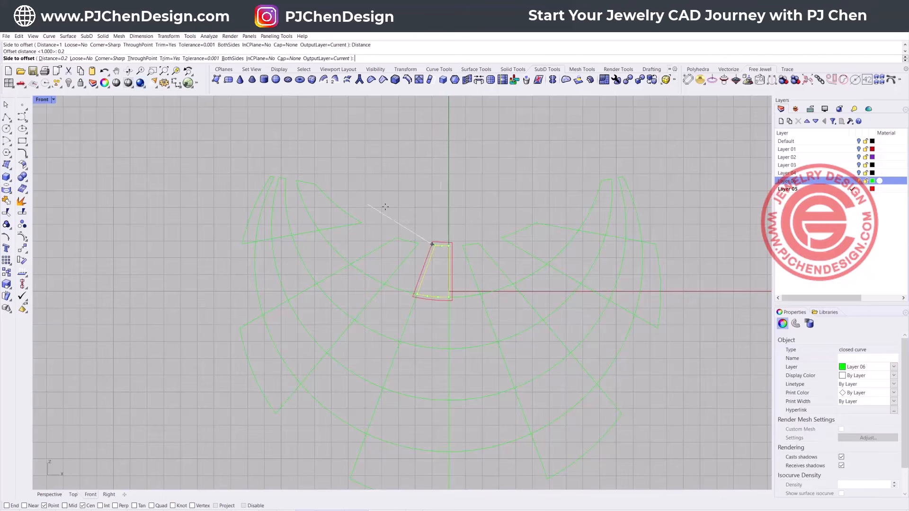
{"action": "left_click", "coordinate": [438, 270]}
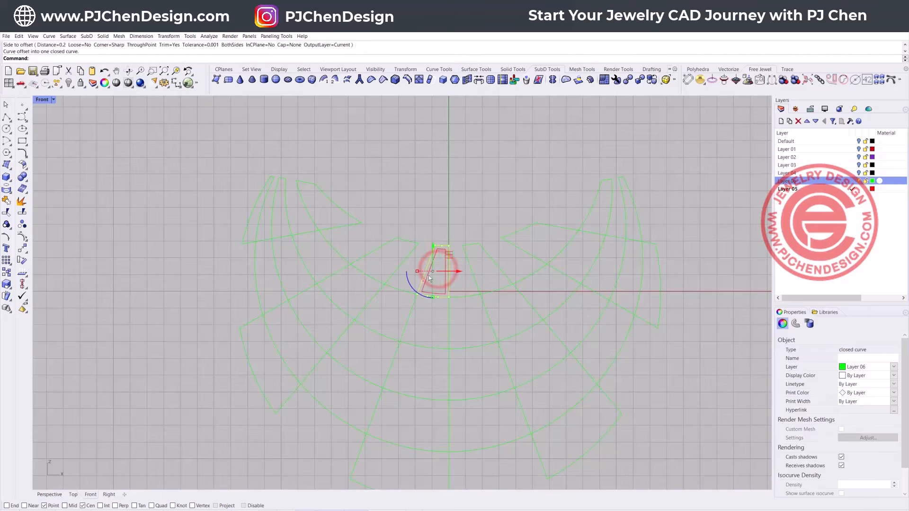
Offset the other innermost cell of the left half and the three cells at the crescent's left tip inward by 0.2
{"action": "left_click", "coordinate": [406, 255]}
{"action": "key", "text": "Return"}
{"action": "left_click", "coordinate": [395, 250]}
{"action": "left_click", "coordinate": [341, 227]}
{"action": "key", "text": "Return"}
{"action": "left_click", "coordinate": [319, 199]}
{"action": "left_click", "coordinate": [284, 201]}
{"action": "key", "text": "Return"}
{"action": "left_click", "coordinate": [278, 191]}
{"action": "left_click", "coordinate": [260, 207]}
{"action": "key", "text": "Return"}
{"action": "left_click", "coordinate": [256, 223]}
Offset the two cells in the second column from the left inward by 0.2
{"action": "left_click", "coordinate": [274, 261]}
{"action": "key", "text": "Return"}
{"action": "left_click", "coordinate": [265, 265]}
{"action": "left_click", "coordinate": [335, 243]}
{"action": "key", "text": "Return"}
{"action": "left_click", "coordinate": [324, 254]}
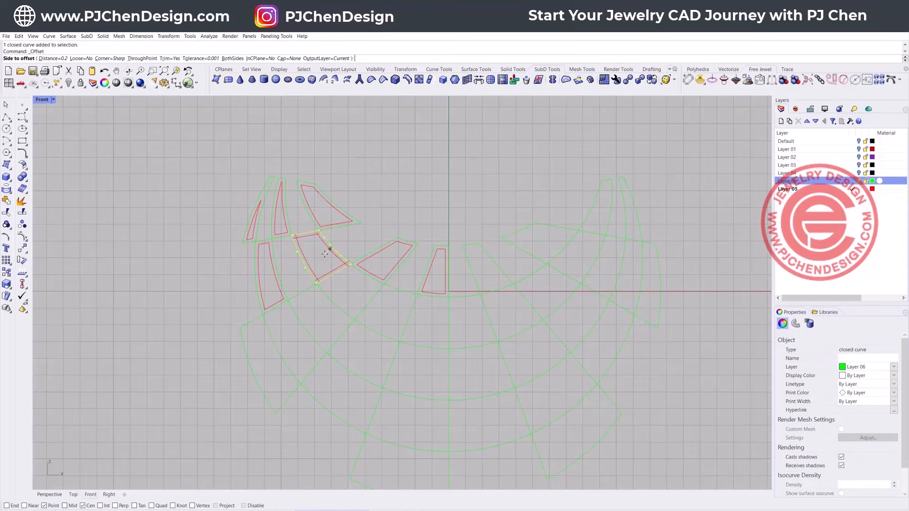
Offset the four remaining cells in the third and fourth columns from the left inward by 0.2
{"action": "left_click", "coordinate": [331, 299]}
{"action": "left_click", "coordinate": [278, 346]}
{"action": "key", "text": "Return"}
{"action": "left_click", "coordinate": [258, 341]}
{"action": "left_click", "coordinate": [393, 291]}
{"action": "left_click", "coordinate": [348, 371]}
{"action": "key", "text": "Return"}
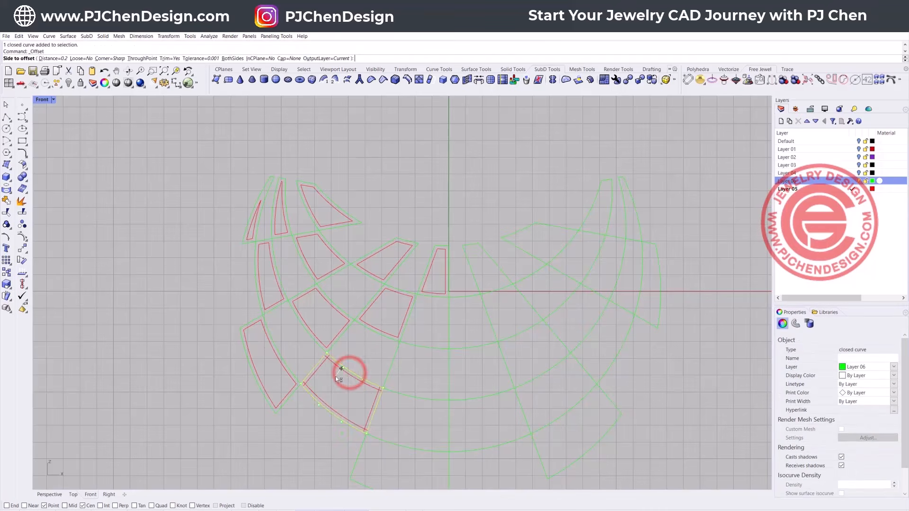
Offset the two lower cells directly left of the centre line inward by 0.2
{"action": "right_click_drag", "start_coordinate": [423, 322], "coordinate": [398, 262]}
{"action": "left_click", "coordinate": [393, 286]}
{"action": "key", "text": "Return"}
{"action": "left_click", "coordinate": [381, 296]}
{"action": "left_click", "coordinate": [391, 386]}
{"action": "key", "text": "Return"}
{"action": "left_click", "coordinate": [389, 405]}
Offset the five cells in the first two columns right of the centre line inward by 0.2
{"action": "left_click", "coordinate": [440, 259]}
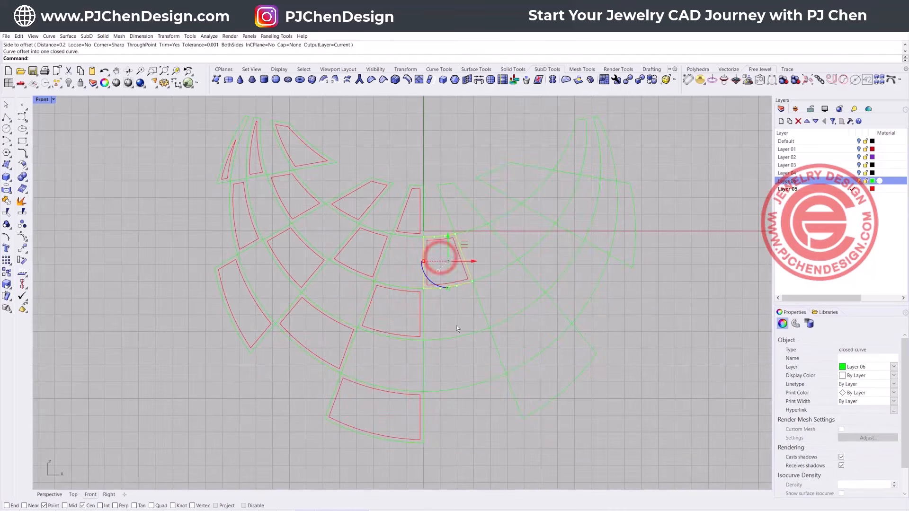
{"action": "left_click", "coordinate": [454, 357]}
{"action": "left_click", "coordinate": [473, 210]}
{"action": "key", "text": "Return"}
{"action": "left_click", "coordinate": [471, 216]}
{"action": "left_click", "coordinate": [498, 270]}
{"action": "key", "text": "Return"}
{"action": "left_click", "coordinate": [501, 297]}
{"action": "left_click", "coordinate": [545, 349]}
{"action": "key", "text": "Return"}
{"action": "left_click", "coordinate": [550, 359]}
Offset the two cells in the third column right of the centre line inward by 0.2
{"action": "left_click", "coordinate": [513, 209]}
{"action": "key", "text": "Return"}
{"action": "left_click", "coordinate": [518, 222]}
{"action": "left_click", "coordinate": [600, 247]}
{"action": "key", "text": "Return"}
{"action": "left_click", "coordinate": [585, 270]}
Offset the three cells in the second-to-last column of the right half inward by 0.2
{"action": "left_click", "coordinate": [531, 170]}
{"action": "key", "text": "Return"}
{"action": "left_click", "coordinate": [520, 175]}
{"action": "left_click", "coordinate": [584, 175]}
{"action": "key", "text": "Return"}
{"action": "left_click", "coordinate": [587, 201]}
{"action": "left_click", "coordinate": [632, 187]}
{"action": "key", "text": "Return"}
{"action": "left_click", "coordinate": [625, 216]}
Offset the two cells at the crescent's right tip inward by 0.2
{"action": "left_click", "coordinate": [608, 151]}
{"action": "key", "text": "Return"}
{"action": "left_click", "coordinate": [604, 159]}
{"action": "left_click", "coordinate": [578, 167]}
{"action": "key", "text": "Return"}
{"action": "left_click", "coordinate": [583, 152]}
{"action": "left_click", "coordinate": [577, 157]}
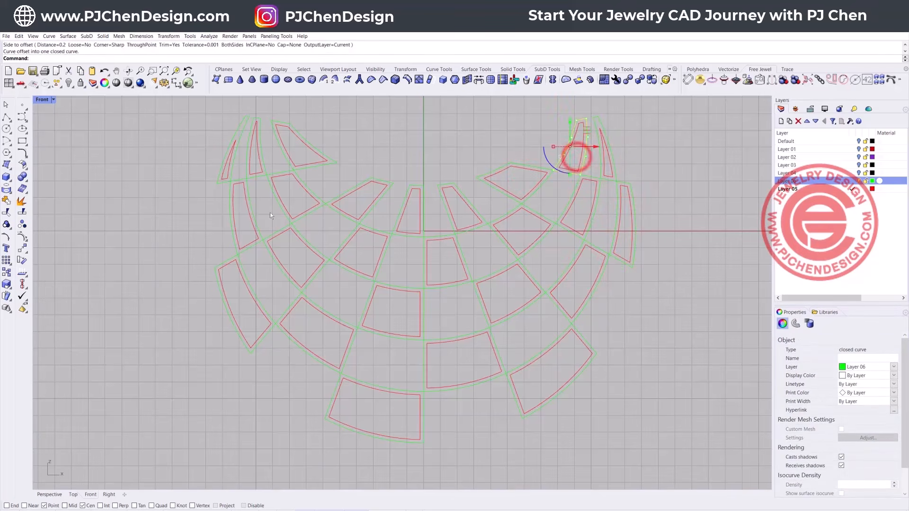
Clear the selection and turn on Layer 04 to show the notched ellipsoid body with the cell curves
{"action": "left_click", "coordinate": [138, 188]}
{"action": "scroll", "coordinate": [389, 271], "scroll_direction": "down", "scroll_amount": 8}
{"action": "scroll", "coordinate": [414, 268], "scroll_direction": "up", "scroll_amount": 6}
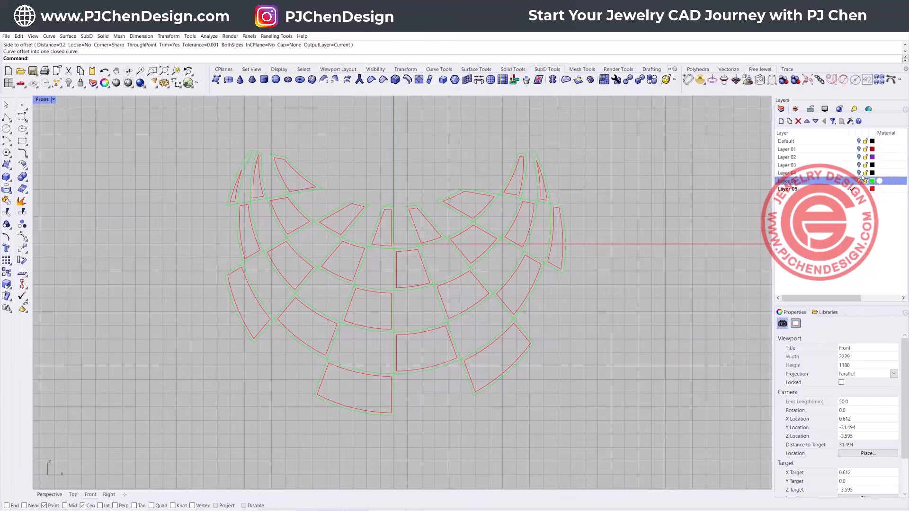
{"action": "left_click", "coordinate": [859, 173]}
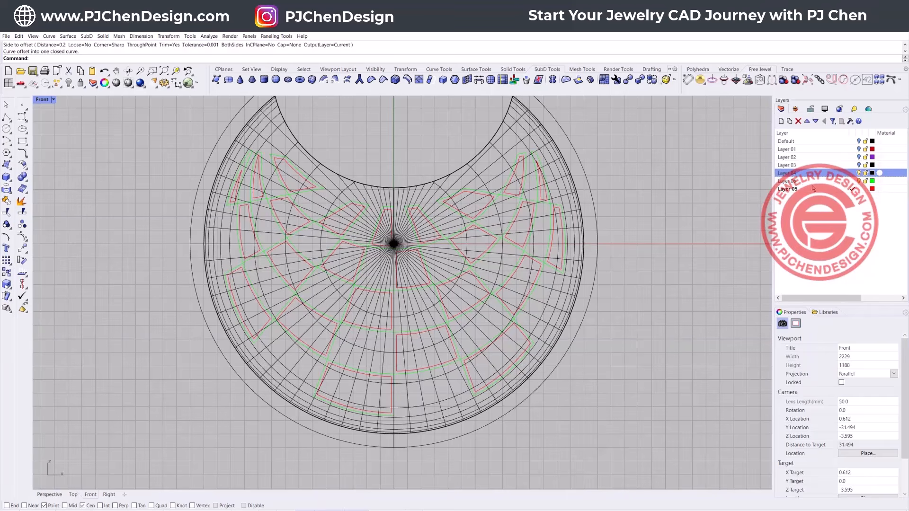
Extrude all Layer 05 cell curves into straight solids and move them so they pass through both sides of the body
{"action": "right_click", "coordinate": [809, 190]}
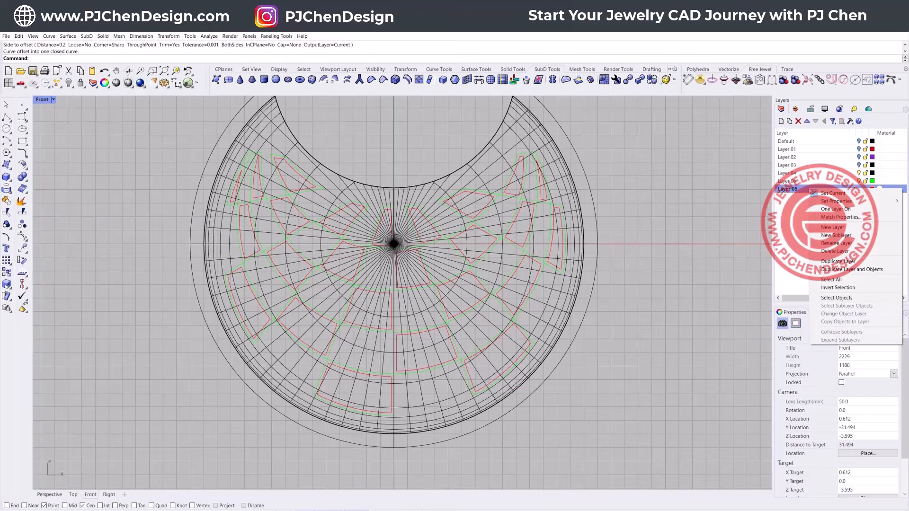
{"action": "left_click", "coordinate": [841, 297]}
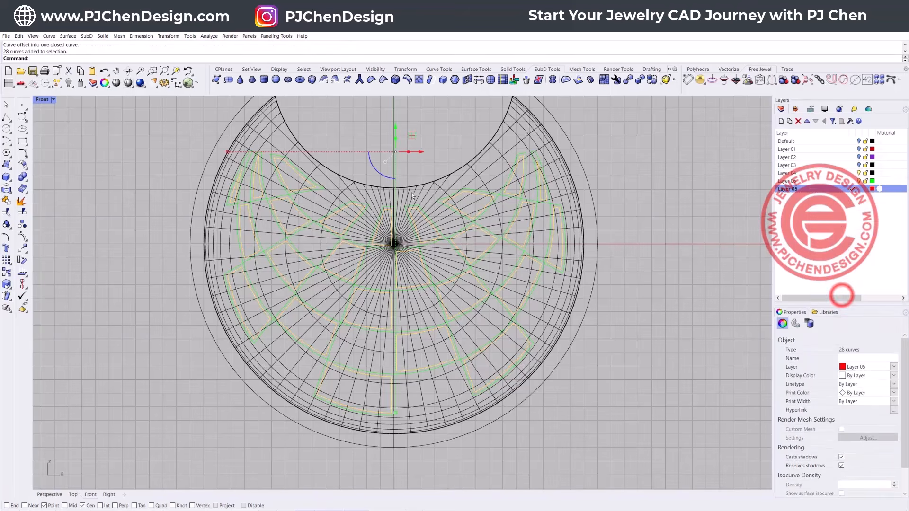
{"action": "double_click", "coordinate": [48, 101]}
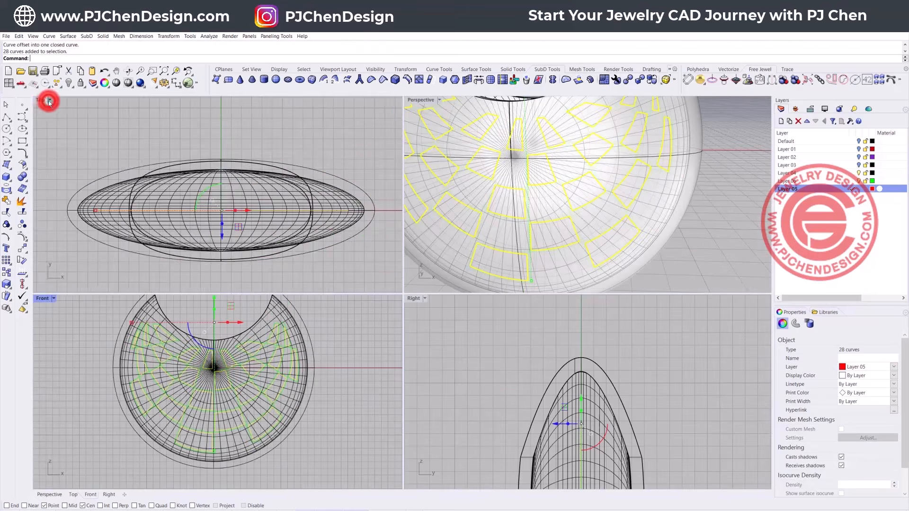
{"action": "left_click", "coordinate": [103, 36]}
{"action": "mouse_move", "coordinate": [147, 166]}
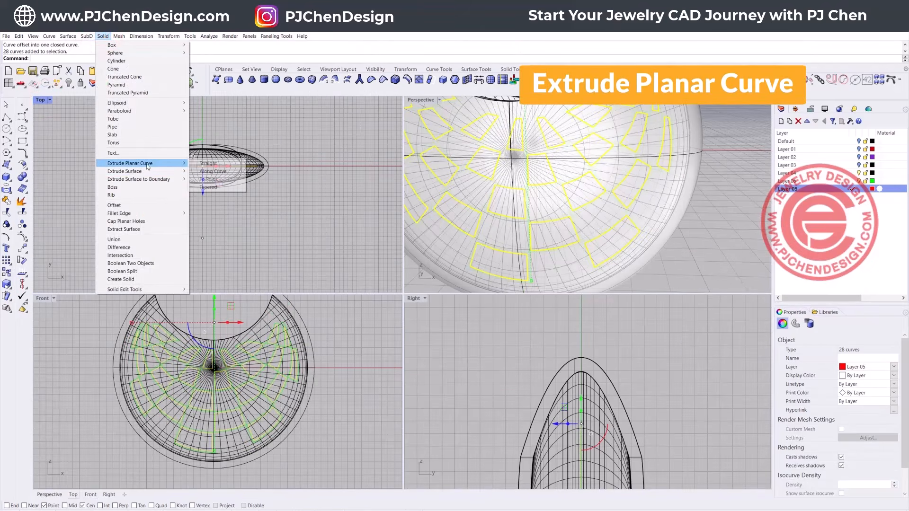
{"action": "left_click", "coordinate": [211, 164]}
{"action": "left_click", "coordinate": [230, 281]}
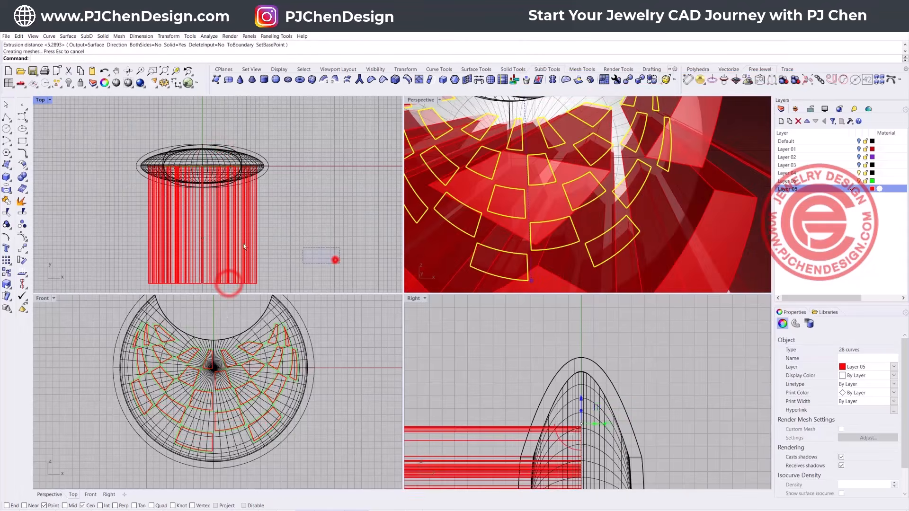
{"action": "left_click_drag", "start_coordinate": [204, 202], "coordinate": [204, 149]}
{"action": "left_click", "coordinate": [309, 171]}
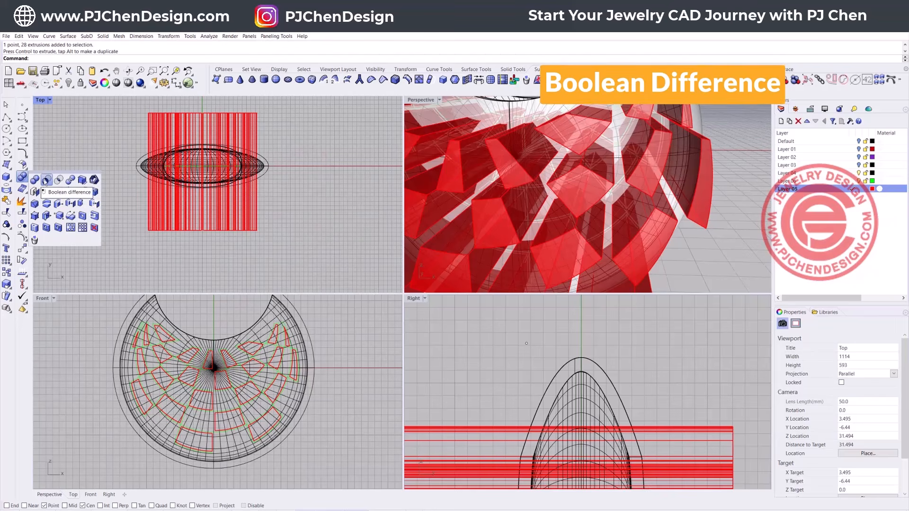
Subtract all the extruded cell solids from the notched ellipsoid body with Boolean Difference
{"action": "left_click", "coordinate": [23, 176]}
{"action": "left_click", "coordinate": [277, 308]}
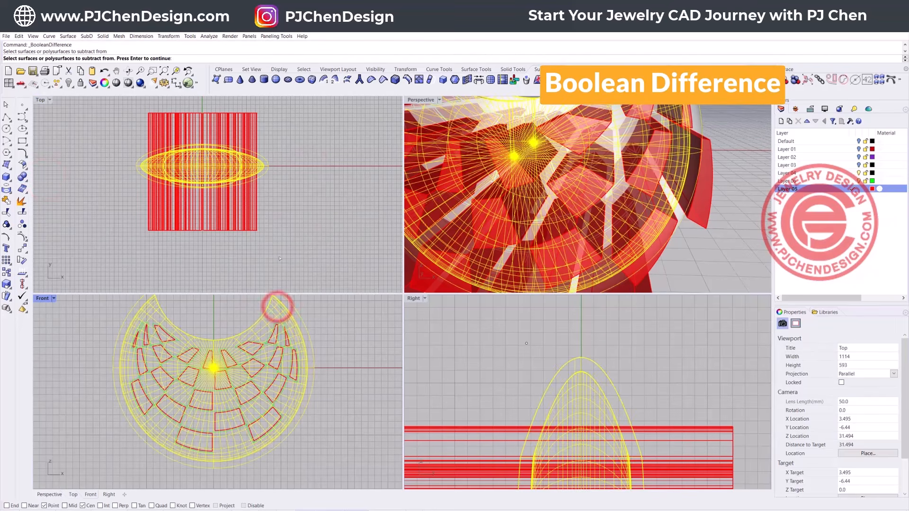
{"action": "key", "text": "Return"}
{"action": "left_click_drag", "start_coordinate": [313, 225], "coordinate": [123, 213]}
{"action": "key", "text": "Return"}
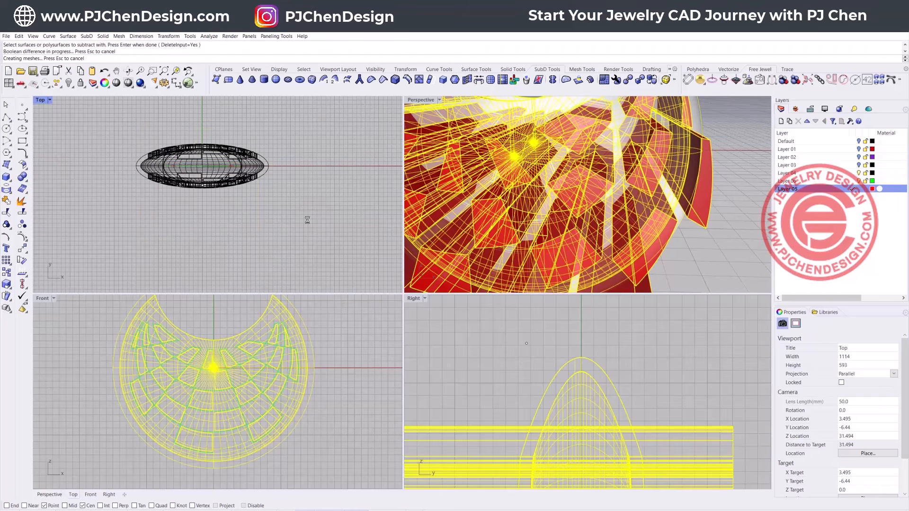
{"action": "scroll", "coordinate": [514, 217], "scroll_direction": "down", "scroll_amount": 5}
{"action": "right_click_drag", "start_coordinate": [530, 216], "coordinate": [604, 206]}
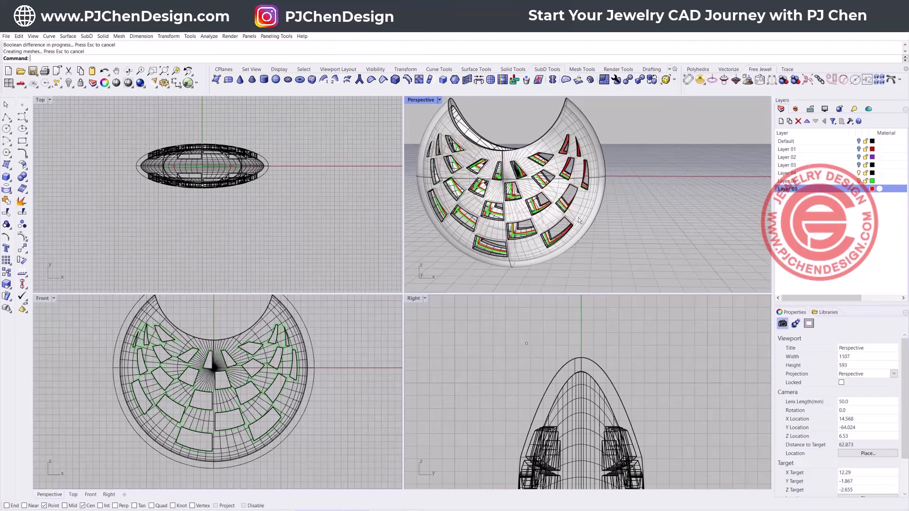
Create a small upright torus in the Right view, centred on the body's right tip
{"action": "scroll", "coordinate": [195, 336], "scroll_direction": "up", "scroll_amount": 6}
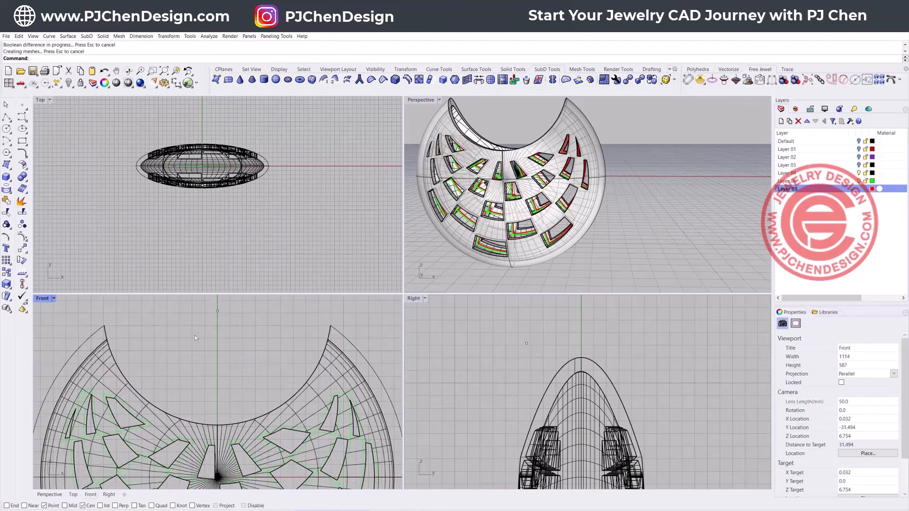
{"action": "left_click", "coordinate": [9, 180]}
{"action": "left_click", "coordinate": [20, 216]}
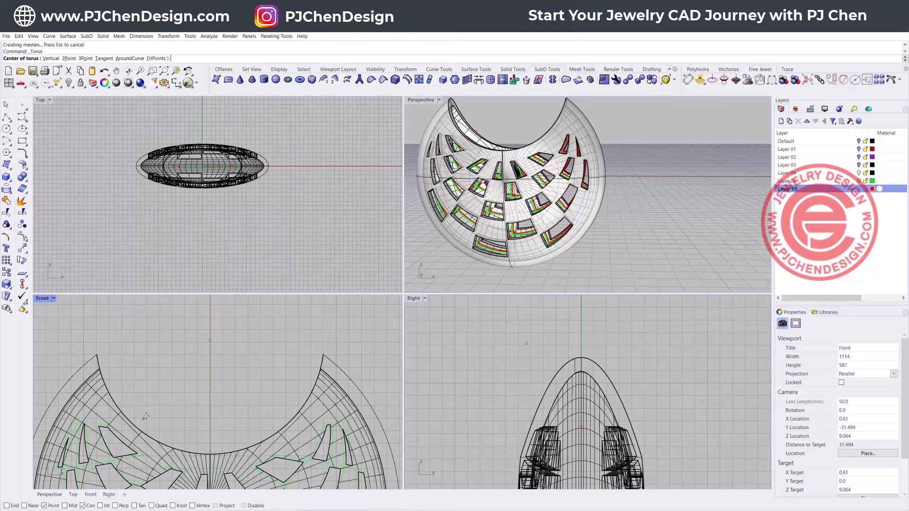
{"action": "left_click", "coordinate": [581, 358]}
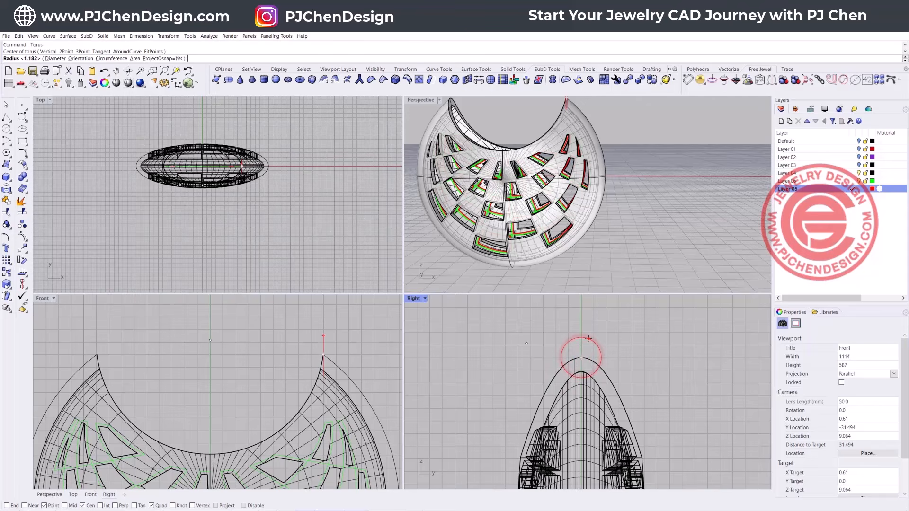
{"action": "left_click", "coordinate": [588, 338]}
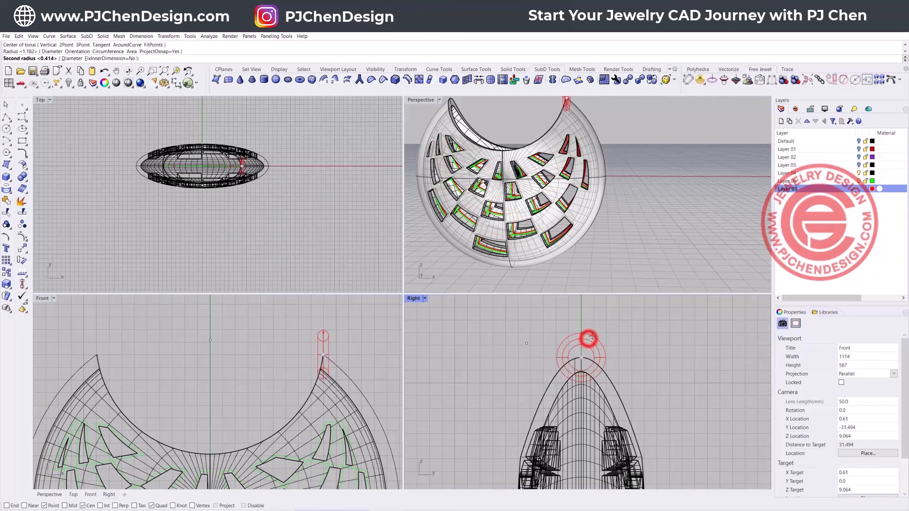
{"action": "left_click", "coordinate": [595, 334]}
Move the torus slightly up and outward so its lower edge overlaps the body's right tip
{"action": "left_click", "coordinate": [595, 350]}
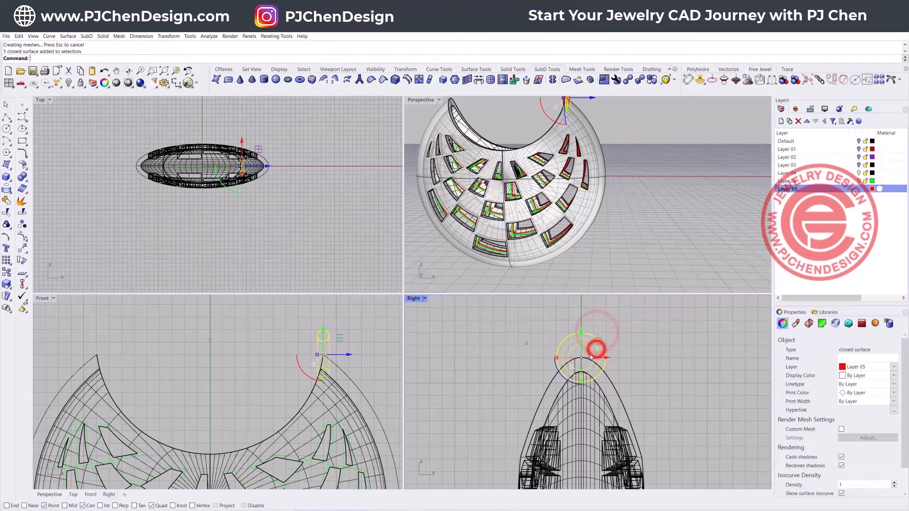
{"action": "scroll", "coordinate": [323, 358], "scroll_direction": "up", "scroll_amount": 5}
{"action": "left_click_drag", "start_coordinate": [324, 358], "coordinate": [319, 337]}
{"action": "left_click", "coordinate": [373, 359]}
{"action": "left_click", "coordinate": [325, 344]}
{"action": "left_click", "coordinate": [343, 361]}
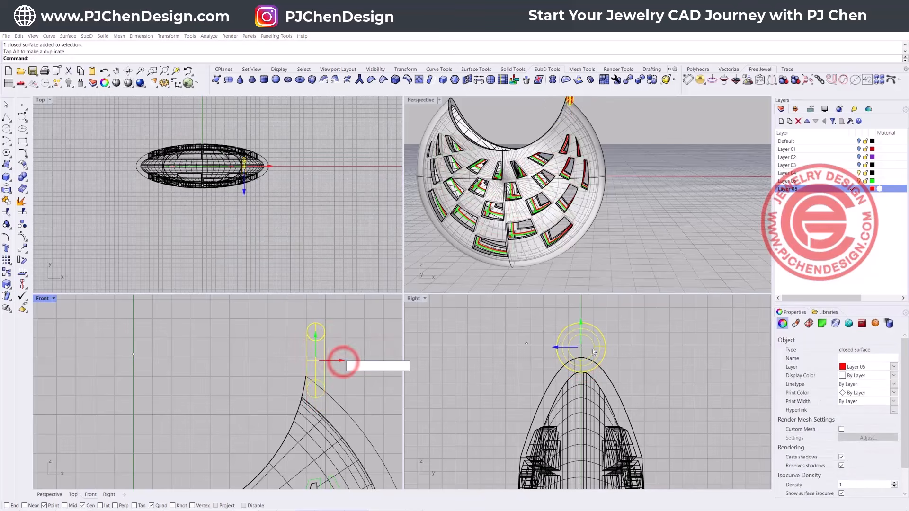
Mirror a copy of the torus across the vertical centre line onto the body's left tip
{"action": "scroll", "coordinate": [318, 371], "scroll_direction": "down", "scroll_amount": 8}
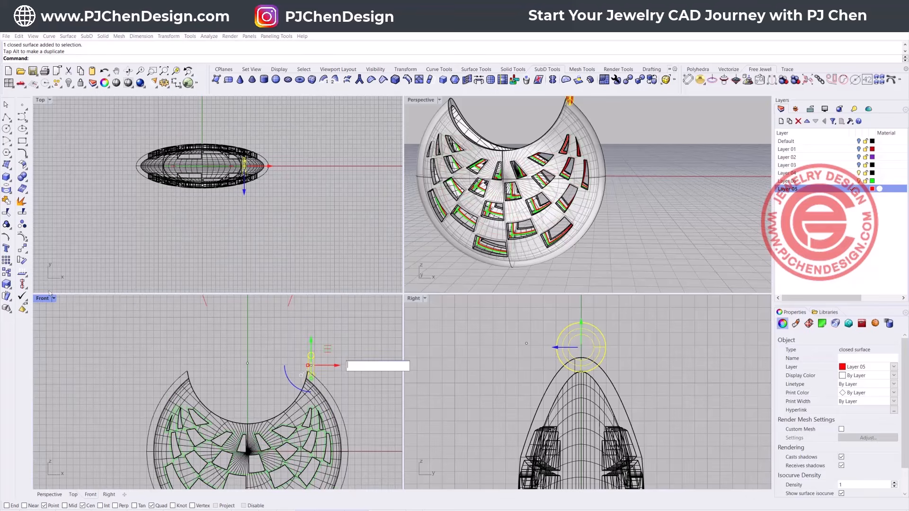
{"action": "left_click", "coordinate": [23, 251]}
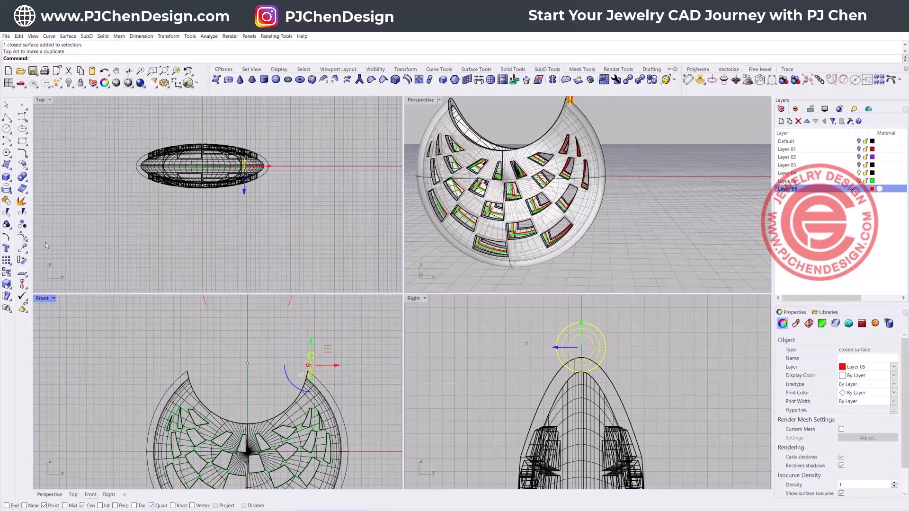
{"action": "left_click", "coordinate": [22, 248]}
{"action": "left_click", "coordinate": [35, 263]}
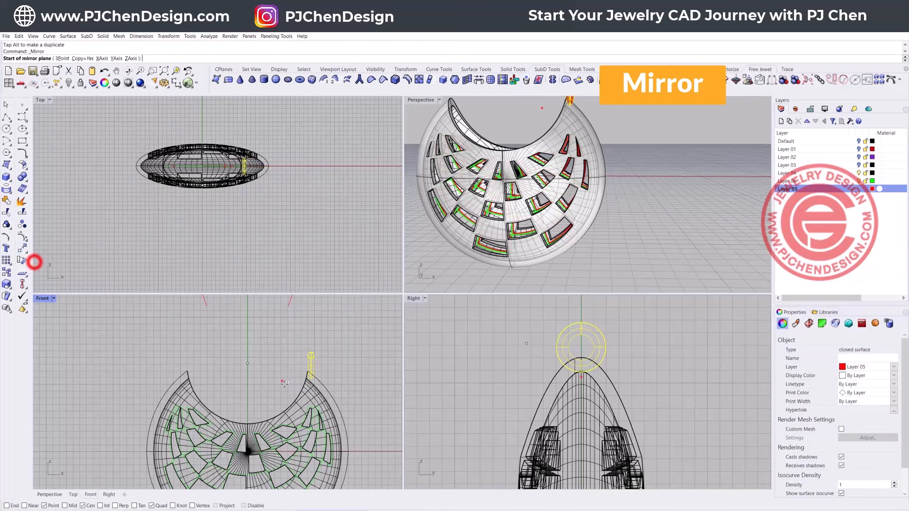
{"action": "left_click", "coordinate": [243, 364]}
{"action": "left_click", "coordinate": [252, 331]}
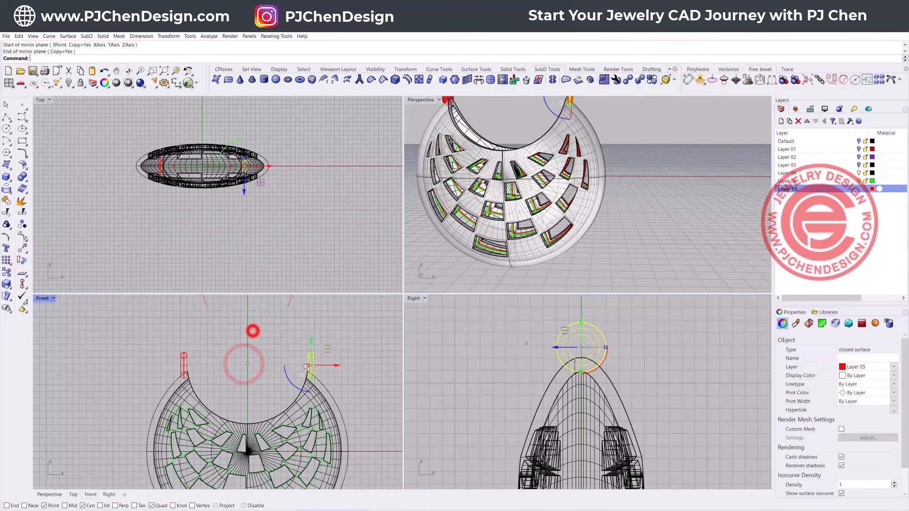
{"action": "left_click", "coordinate": [371, 349]}
Delete the three leftover curves above the body in the Front view
{"action": "scroll", "coordinate": [253, 383], "scroll_direction": "down", "scroll_amount": 8}
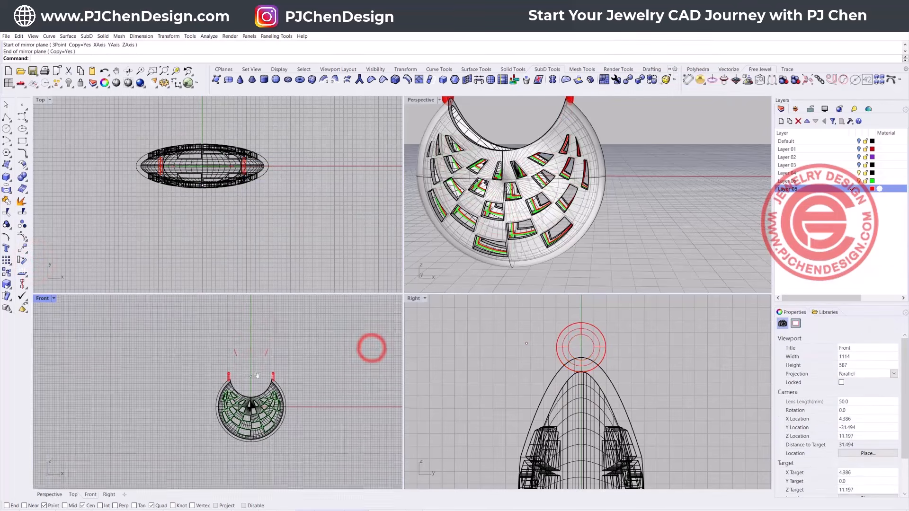
{"action": "double_click", "coordinate": [40, 294]}
{"action": "right_click_drag", "start_coordinate": [532, 236], "coordinate": [378, 263]}
{"action": "left_click_drag", "start_coordinate": [378, 259], "coordinate": [244, 194]}
{"action": "key", "text": "Delete"}
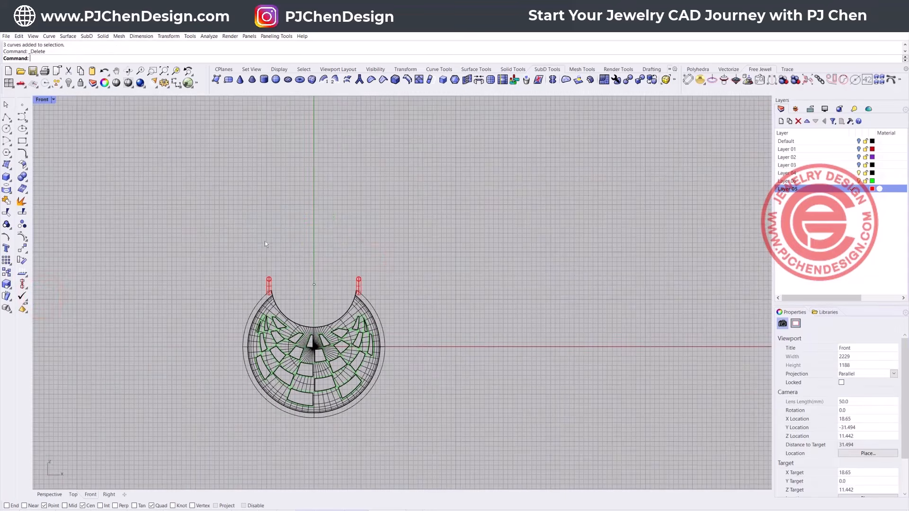
Draw a circle from the notch's centre matching the notch opening, and move it straight up above the body
{"action": "right_click_drag", "start_coordinate": [305, 244], "coordinate": [294, 262]}
{"action": "scroll", "coordinate": [295, 263], "scroll_direction": "up", "scroll_amount": 2}
{"action": "left_click", "coordinate": [7, 129]}
{"action": "left_click", "coordinate": [311, 311]}
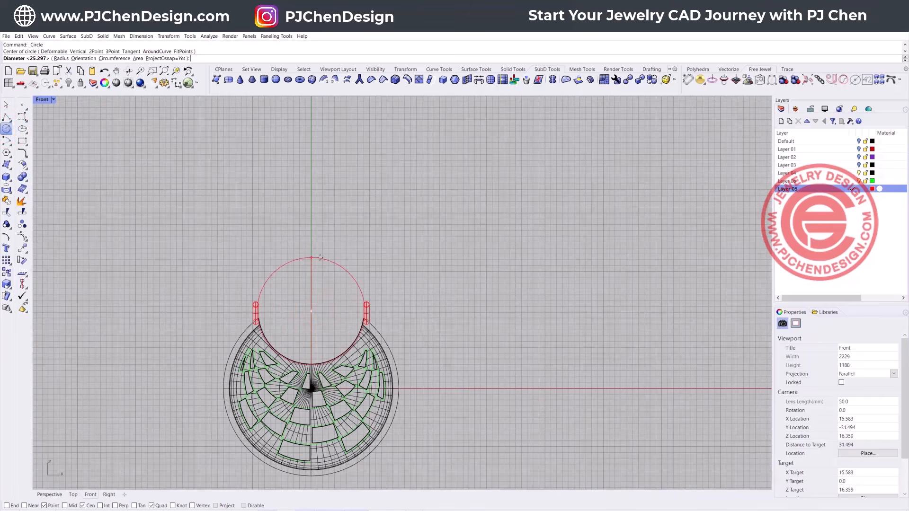
{"action": "left_click", "coordinate": [321, 257]}
{"action": "left_click_drag", "start_coordinate": [310, 290], "coordinate": [313, 262]}
Draw a horizontal line across the circle just above the two rings and trim away the circle's lower part
{"action": "scroll", "coordinate": [256, 299], "scroll_direction": "up", "scroll_amount": 5}
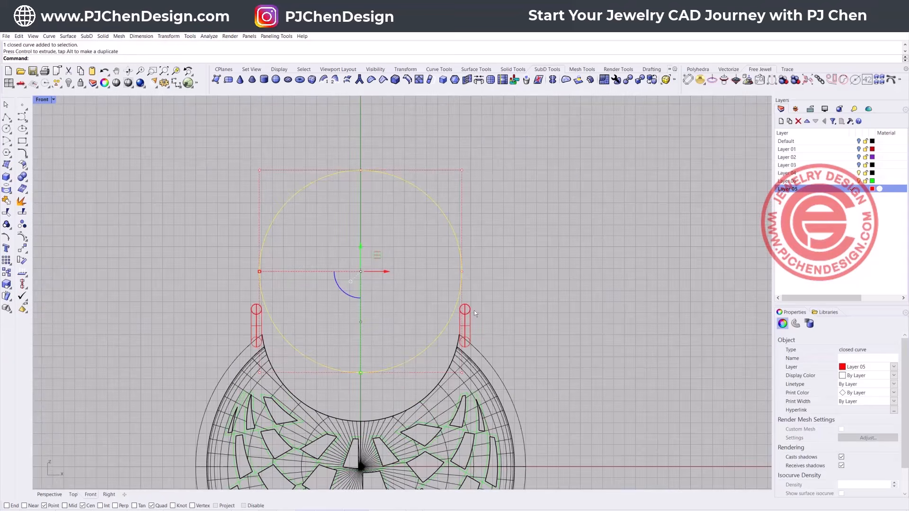
{"action": "left_click", "coordinate": [6, 117]}
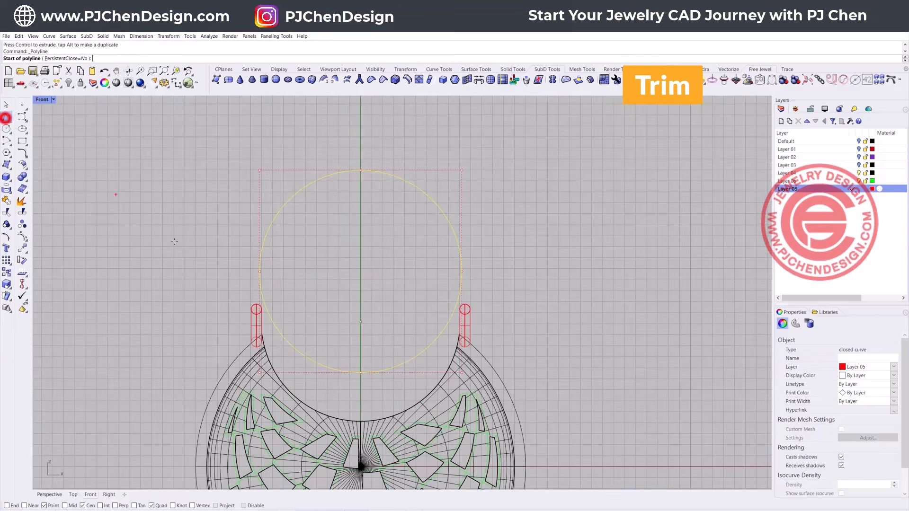
{"action": "left_click", "coordinate": [227, 297]}
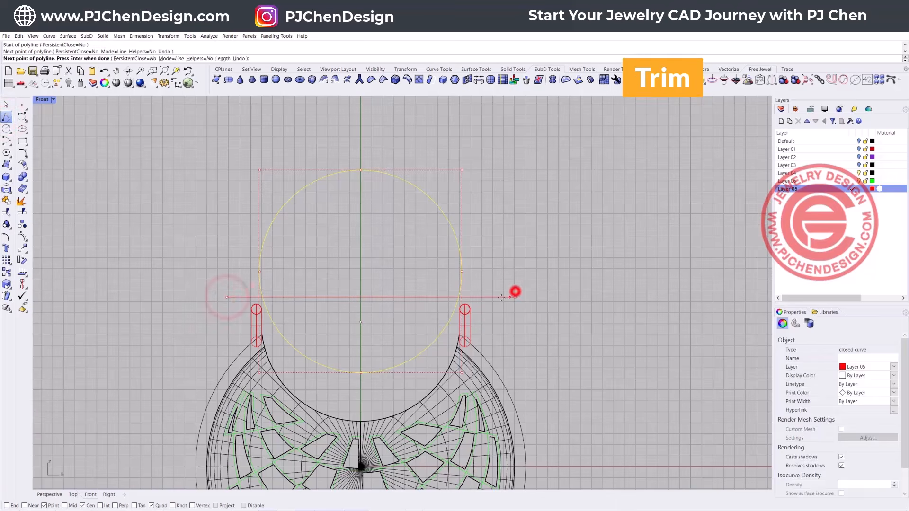
{"action": "left_click", "coordinate": [516, 297]}
{"action": "key", "text": "Return"}
{"action": "left_click", "coordinate": [499, 297]}
{"action": "left_click", "coordinate": [6, 212]}
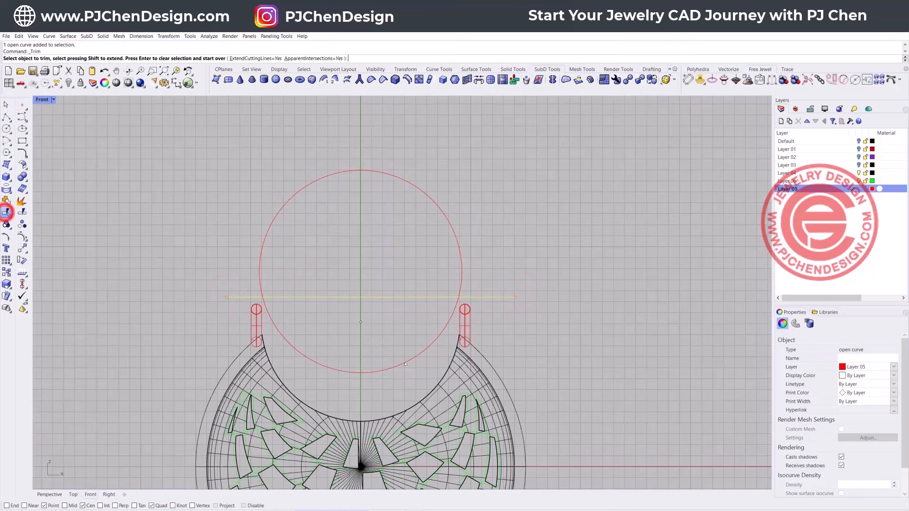
{"action": "left_click", "coordinate": [411, 370]}
{"action": "key", "text": "Return"}
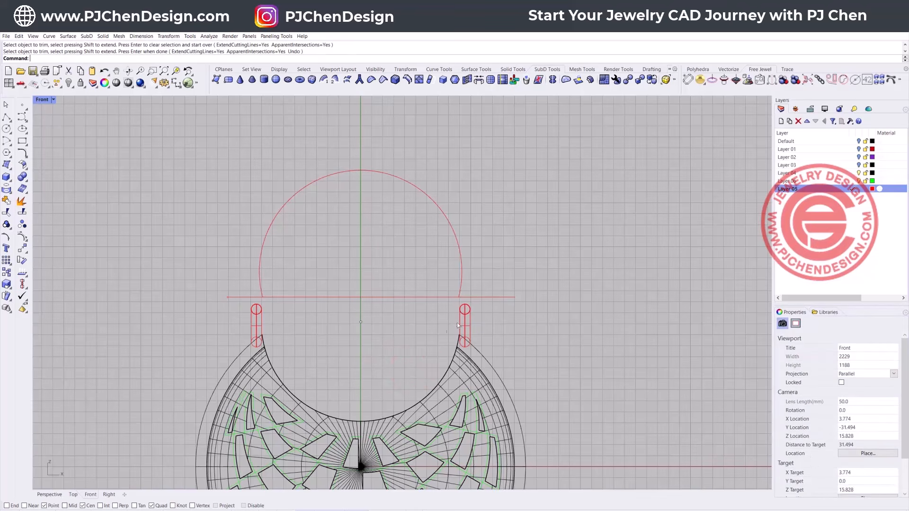
Draw a control-point curve from the arc's right end that loops down through the right ring and back up outside it
{"action": "scroll", "coordinate": [459, 315], "scroll_direction": "up", "scroll_amount": 2}
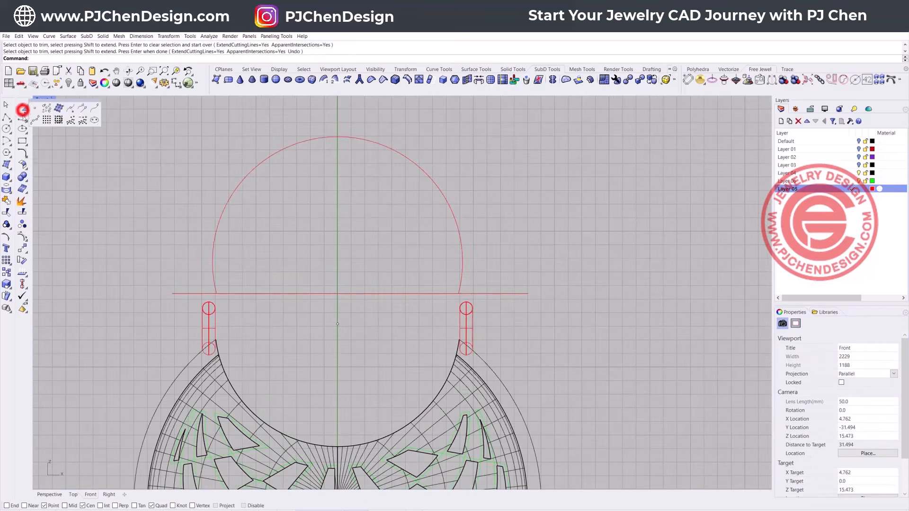
{"action": "left_click", "coordinate": [22, 115]}
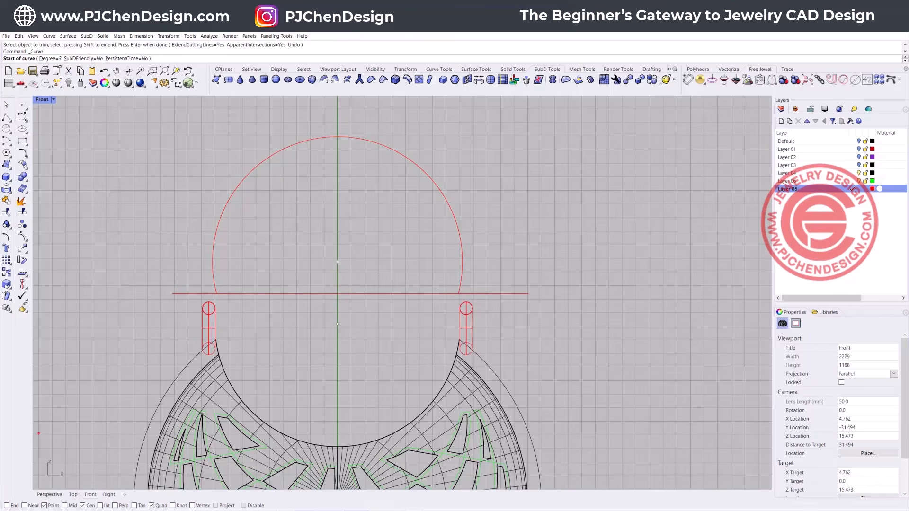
{"action": "left_click", "coordinate": [456, 290]}
{"action": "scroll", "coordinate": [448, 323], "scroll_direction": "up", "scroll_amount": 2}
{"action": "left_click", "coordinate": [452, 322]}
{"action": "left_click", "coordinate": [458, 344]}
{"action": "left_click", "coordinate": [494, 342]}
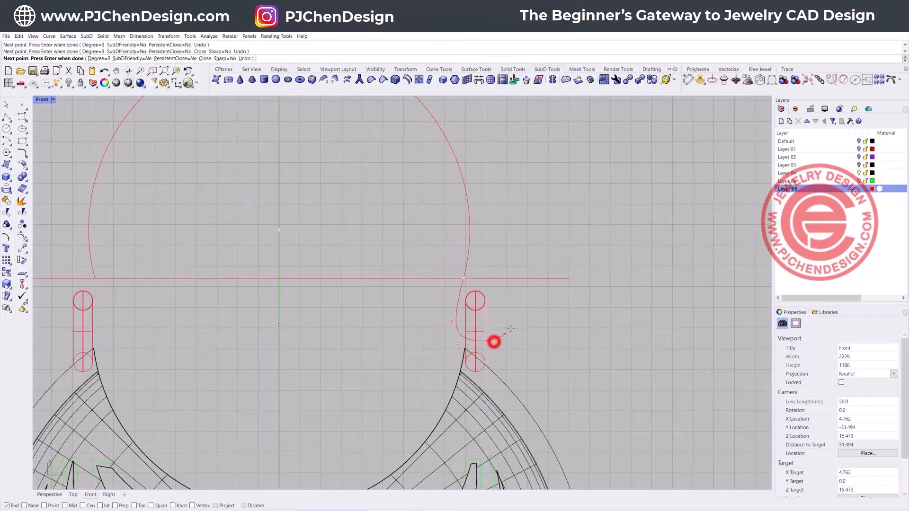
{"action": "left_click", "coordinate": [505, 310]}
{"action": "left_click", "coordinate": [475, 261]}
{"action": "left_click", "coordinate": [474, 235]}
{"action": "key", "text": "Return"}
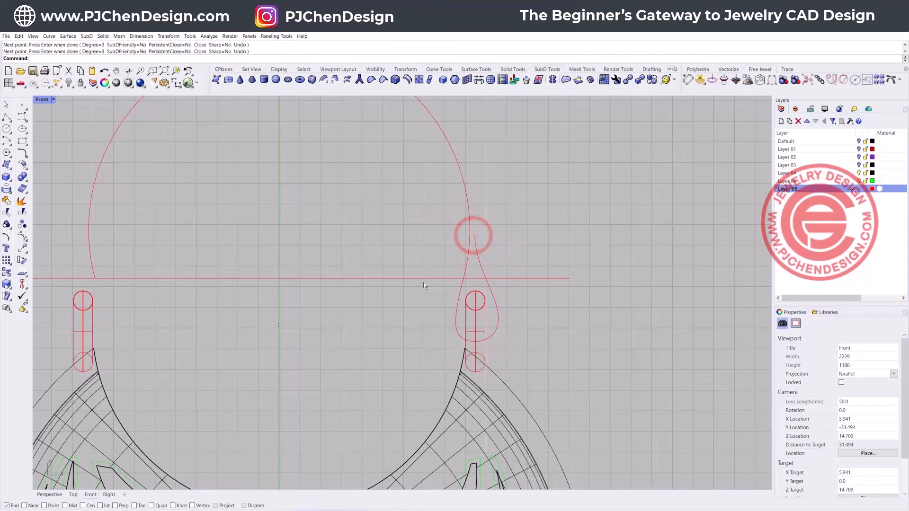
Draw a control-point curve from the arc's left end that hooks through the left ring and stays open on the outside
{"action": "right_click_drag", "start_coordinate": [65, 271], "coordinate": [198, 231]}
{"action": "right_click", "coordinate": [198, 232]}
{"action": "left_click", "coordinate": [230, 236]}
{"action": "left_click", "coordinate": [239, 283]}
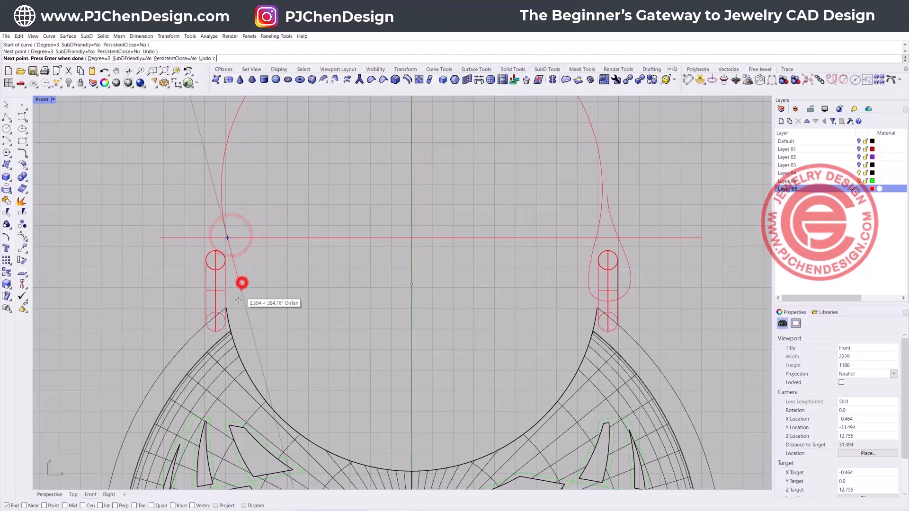
{"action": "left_click", "coordinate": [234, 301]}
{"action": "left_click", "coordinate": [186, 303]}
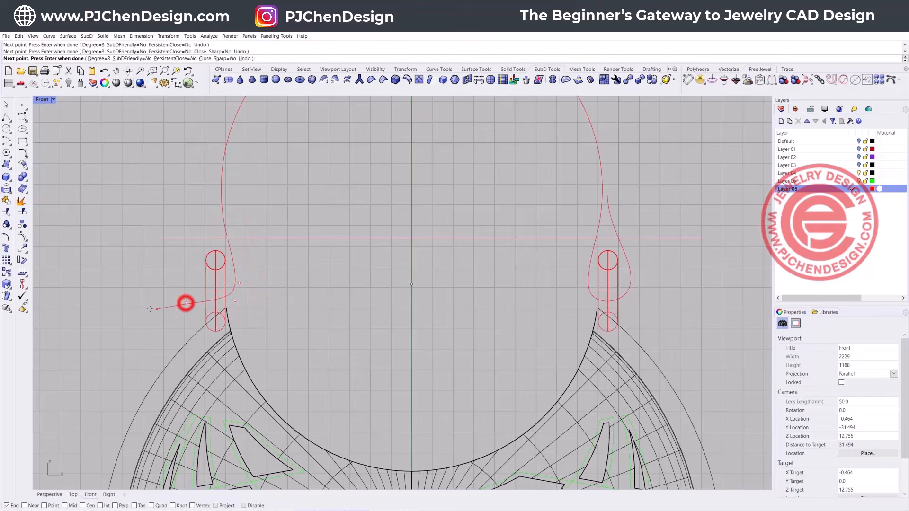
{"action": "left_click", "coordinate": [166, 284]}
{"action": "key", "text": "Return"}
Adjust a control point on the inner side of the left hook curve to refine its bend
{"action": "scroll", "coordinate": [241, 258], "scroll_direction": "up", "scroll_amount": 2}
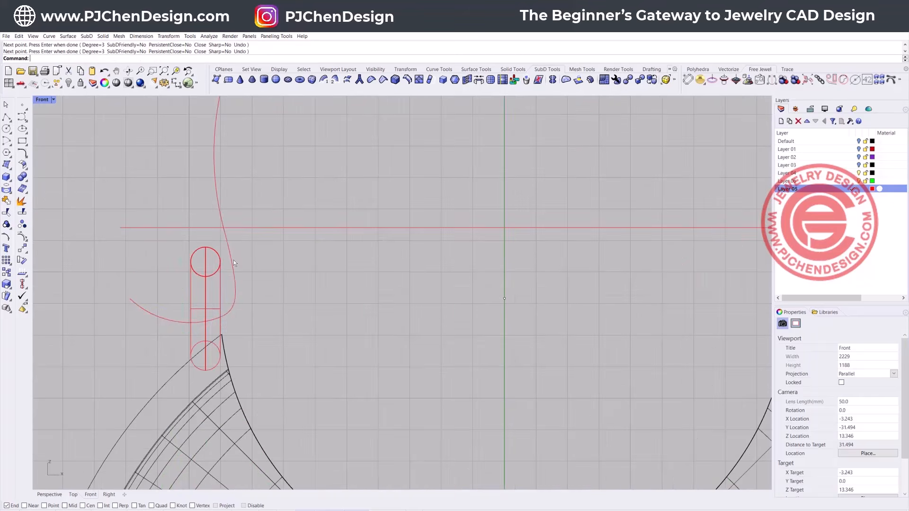
{"action": "left_click", "coordinate": [234, 260]}
{"action": "left_click", "coordinate": [242, 296]}
{"action": "left_click_drag", "start_coordinate": [257, 279], "coordinate": [268, 267]}
{"action": "left_click", "coordinate": [359, 292]}
{"action": "scroll", "coordinate": [360, 292], "scroll_direction": "down", "scroll_amount": 8}
{"action": "mouse_move", "coordinate": [369, 303]}
{"action": "right_mouse_down"}
{"action": "mouse_move", "coordinate": [384, 295]}
{"action": "mouse_move", "coordinate": [364, 305]}
{"action": "right_mouse_up"}
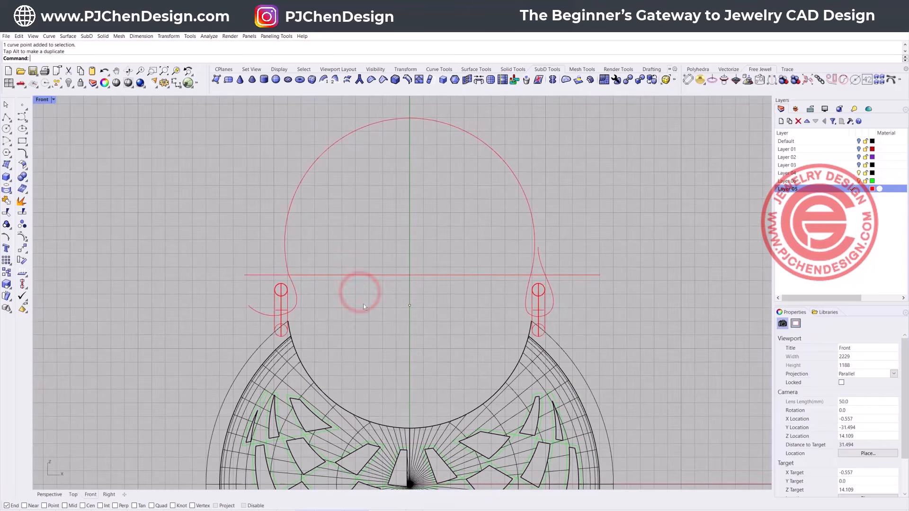
Join the large arc and its left and right hook curves into one open curve
{"action": "left_click", "coordinate": [294, 302]}
{"action": "left_click", "coordinate": [288, 216], "text": "shift"}
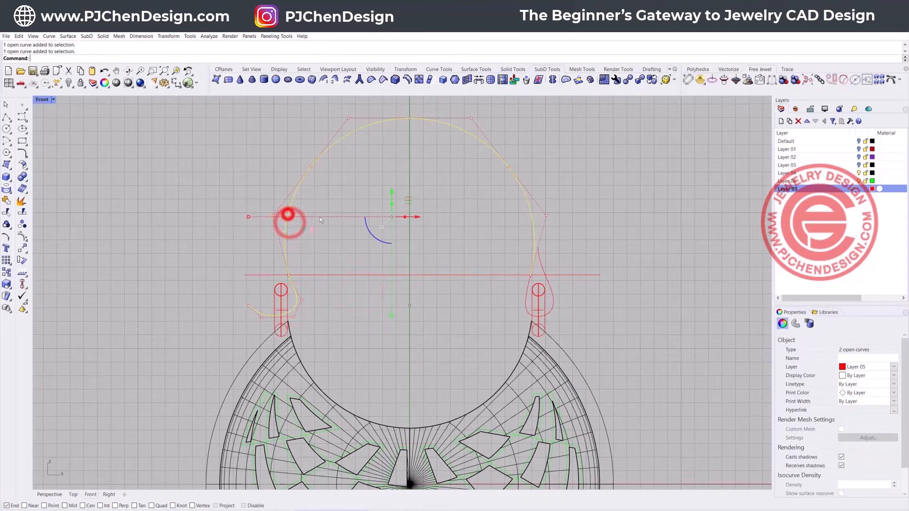
{"action": "left_click", "coordinate": [552, 297], "text": "shift"}
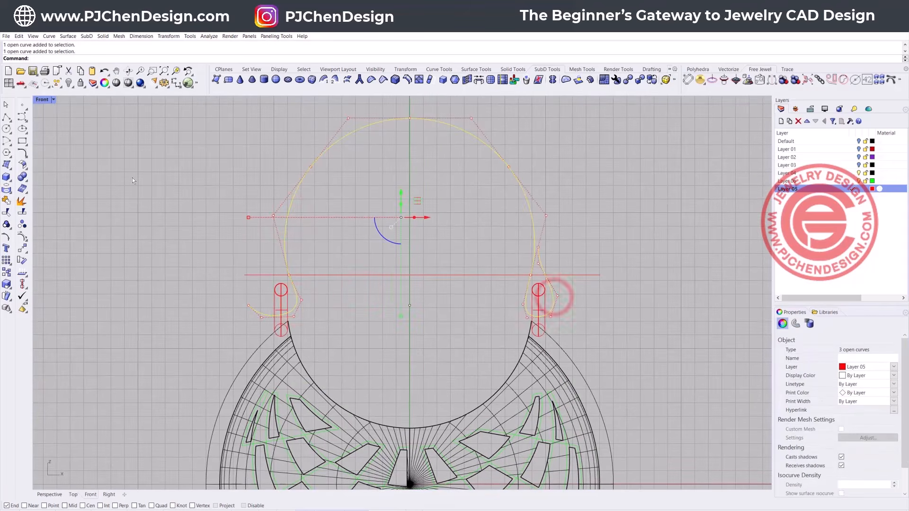
{"action": "left_click", "coordinate": [7, 201]}
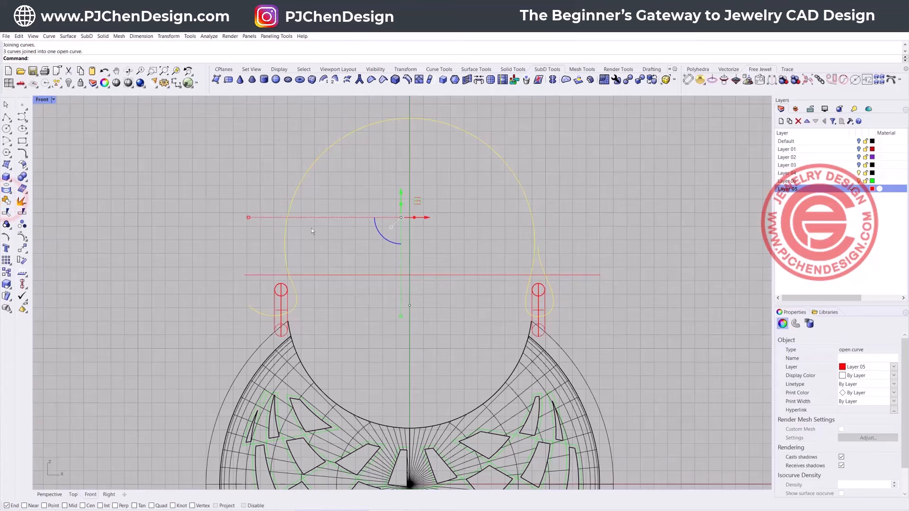
Project the joined wire curve onto the Front view's construction plane with ProjectToCPlane, deleting the input curve
{"action": "double_click", "coordinate": [43, 100]}
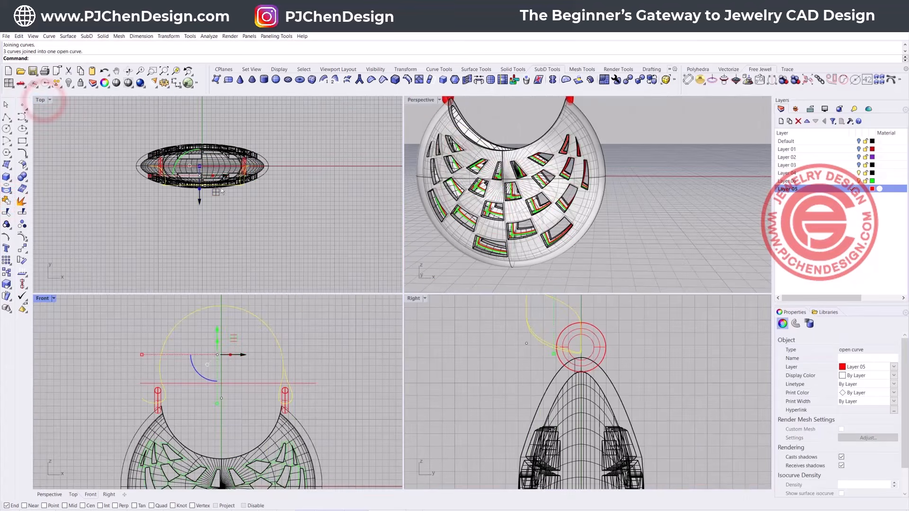
{"action": "scroll", "coordinate": [229, 184], "scroll_direction": "up", "scroll_amount": 4}
{"action": "scroll", "coordinate": [260, 191], "scroll_direction": "up", "scroll_amount": 5}
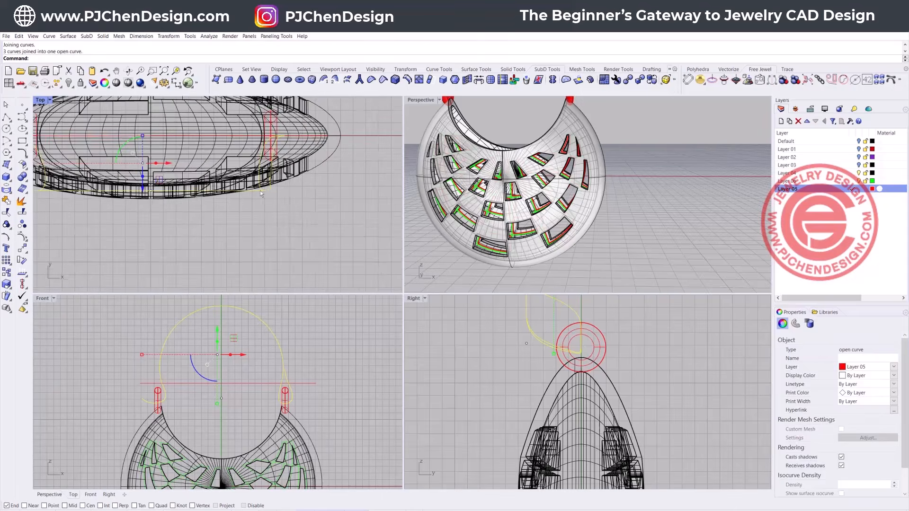
{"action": "scroll", "coordinate": [280, 234], "scroll_direction": "down", "scroll_amount": 3}
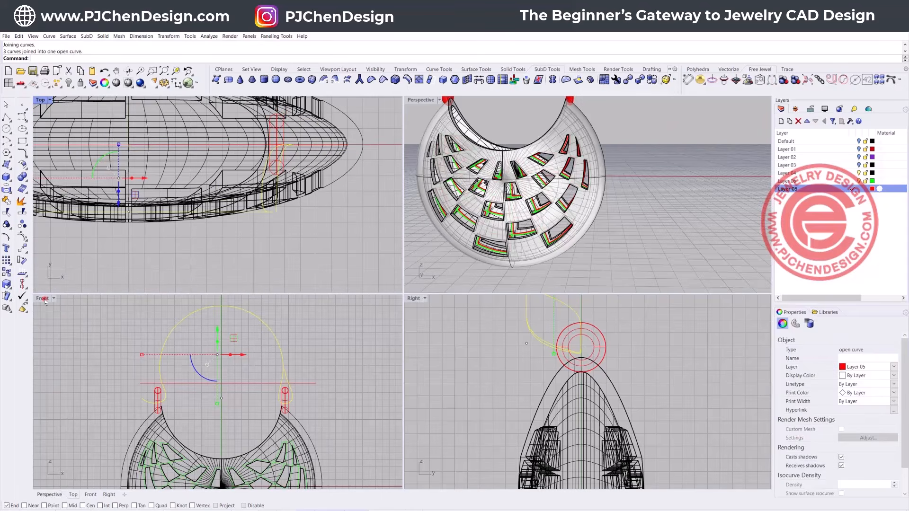
{"action": "scroll", "coordinate": [129, 349], "scroll_direction": "down", "scroll_amount": 3}
{"action": "type", "text": "ProjectToCPlane"}
{"action": "key", "text": "Return"}
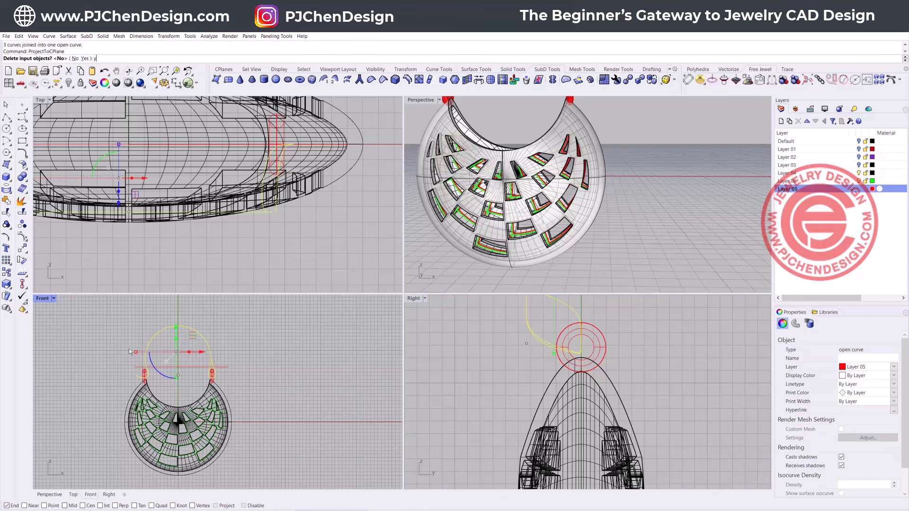
{"action": "type", "text": "y"}
{"action": "key", "text": "Return"}
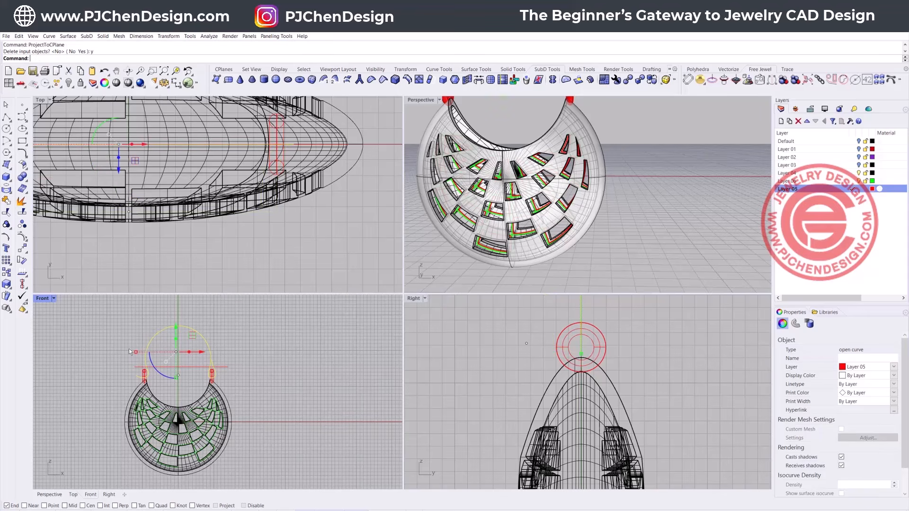
Rebuild the flattened wire curve with a point count of 24 and degree 3
{"action": "left_click", "coordinate": [7, 200]}
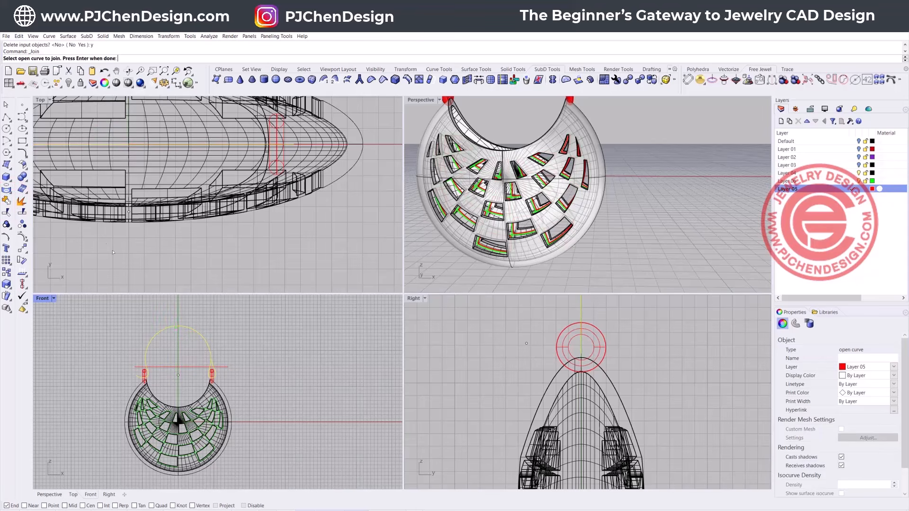
{"action": "key", "text": "Return"}
{"action": "type", "text": "Rebuild"}
{"action": "key", "text": "Return"}
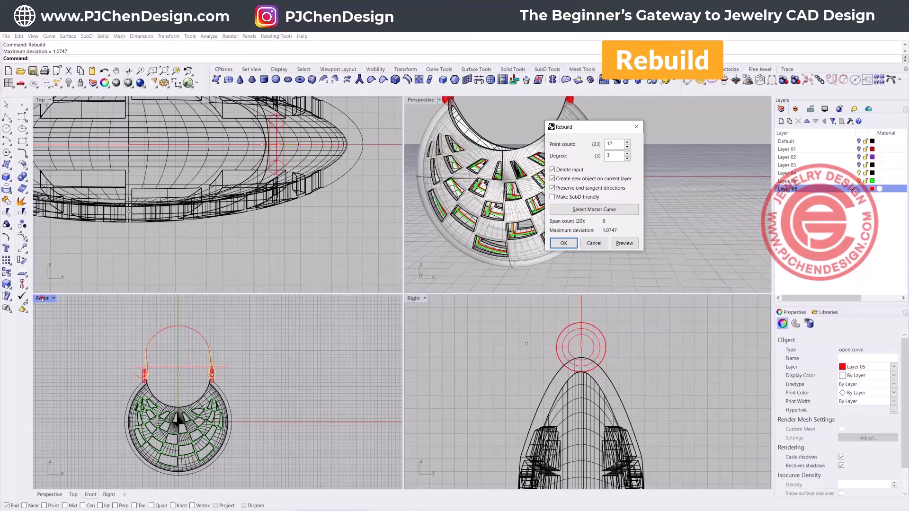
{"action": "double_click", "coordinate": [42, 298]}
{"action": "scroll", "coordinate": [355, 255], "scroll_direction": "up", "scroll_amount": 3}
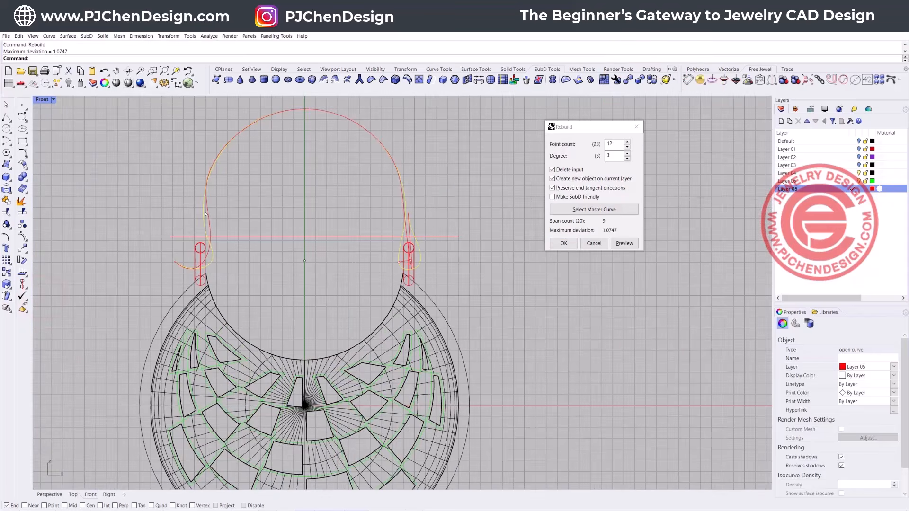
{"action": "double_click", "coordinate": [618, 144]}
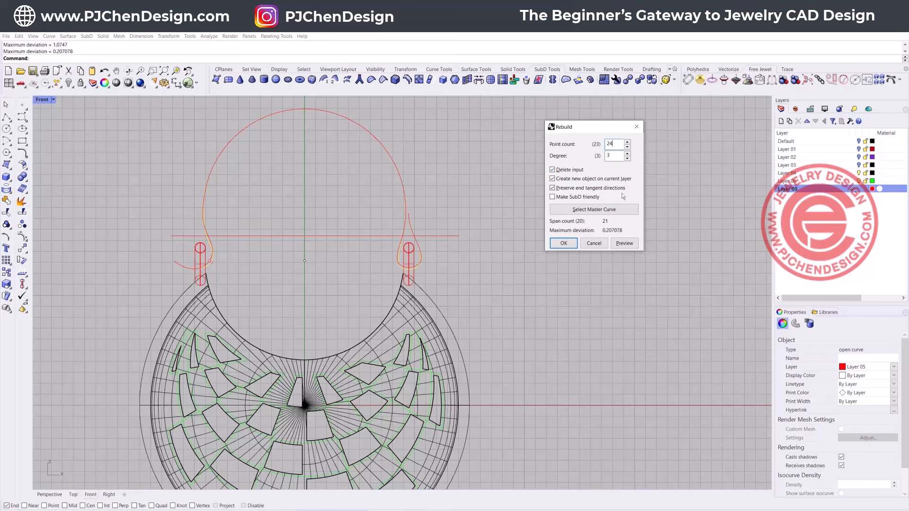
{"action": "left_click", "coordinate": [563, 244]}
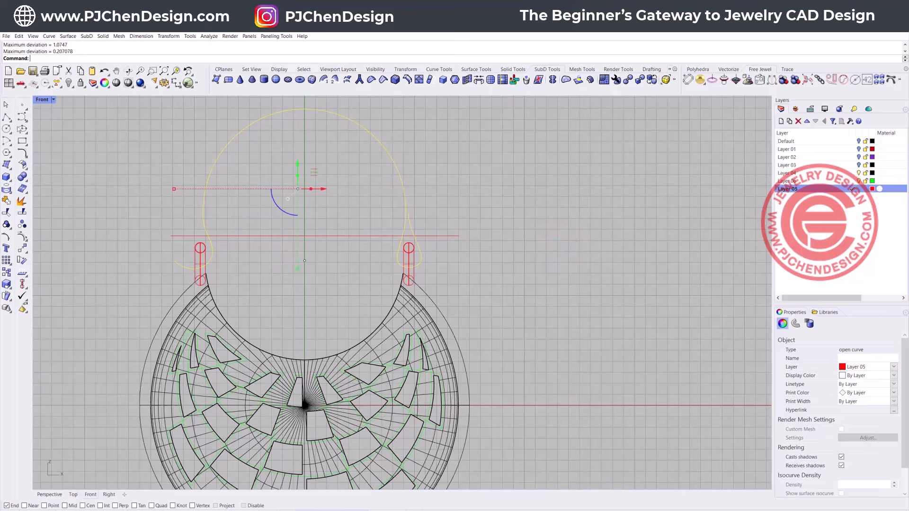
Create a round-capped pipe with a uniform diameter of 0.81 along the rebuilt wire curve
{"action": "left_click", "coordinate": [5, 178]}
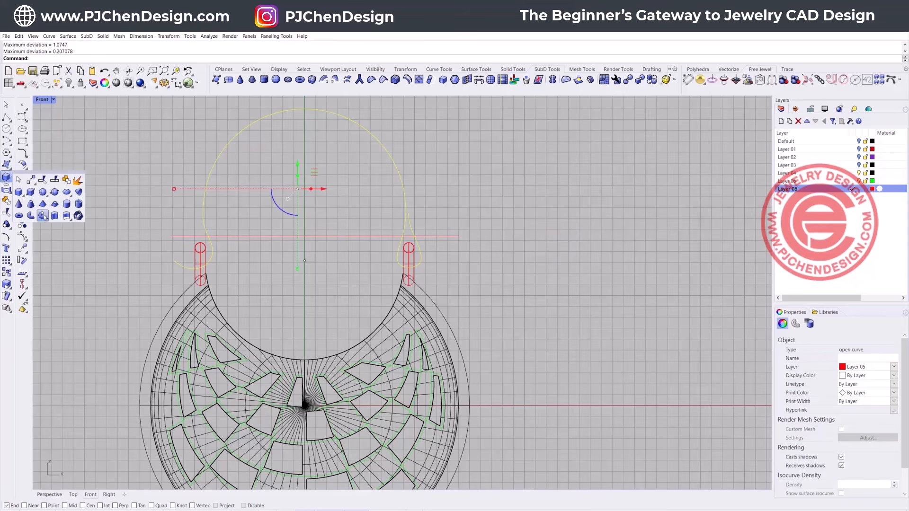
{"action": "left_click", "coordinate": [42, 216]}
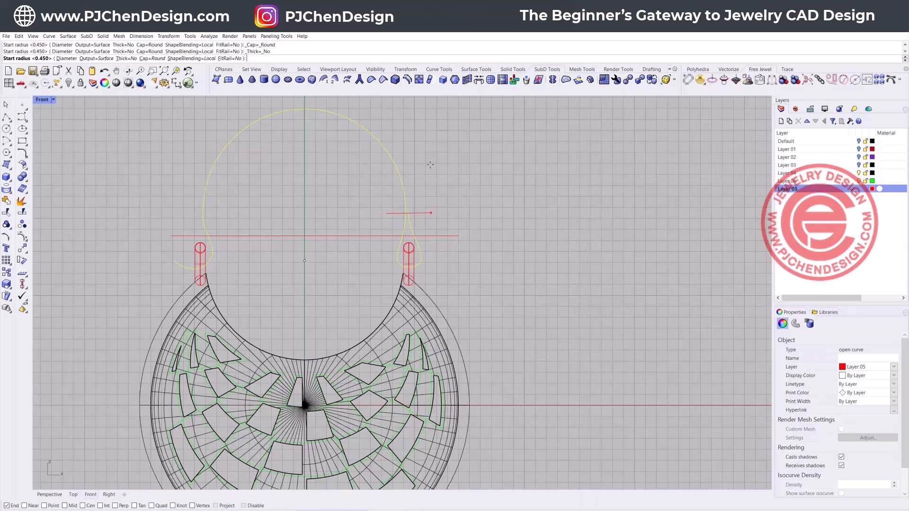
{"action": "left_click", "coordinate": [66, 59]}
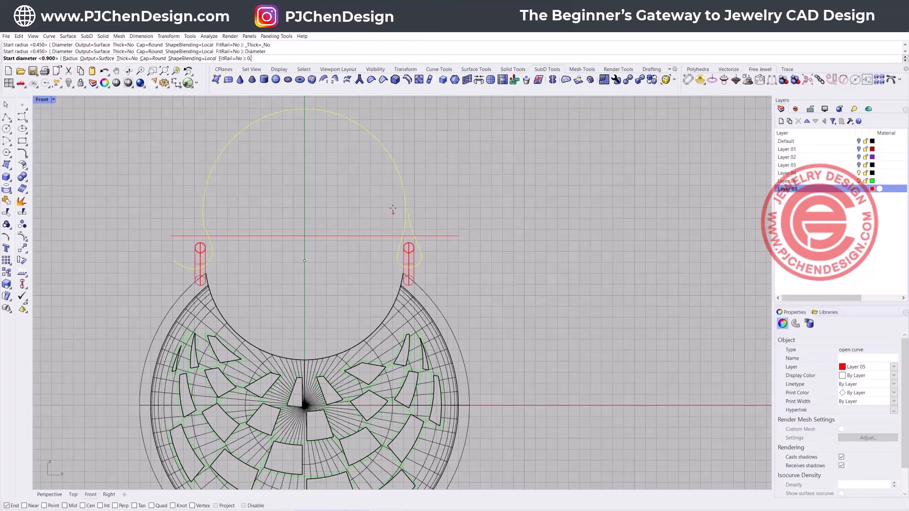
{"action": "key", "text": "Return"}
{"action": "key", "text": "Return"}
{"action": "key", "text": "Return"}
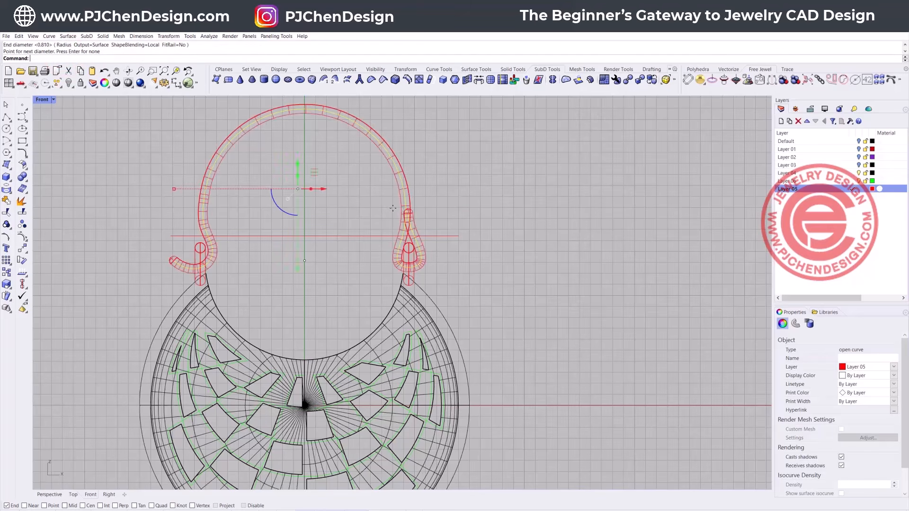
{"action": "scroll", "coordinate": [393, 209], "scroll_direction": "down", "scroll_amount": 2}
{"action": "right_click", "coordinate": [492, 209]}
{"action": "left_click", "coordinate": [44, 100]}
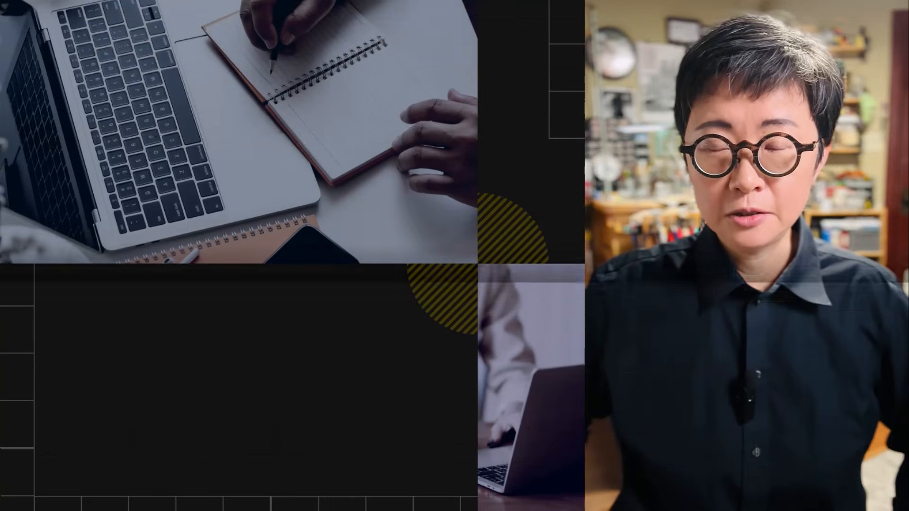